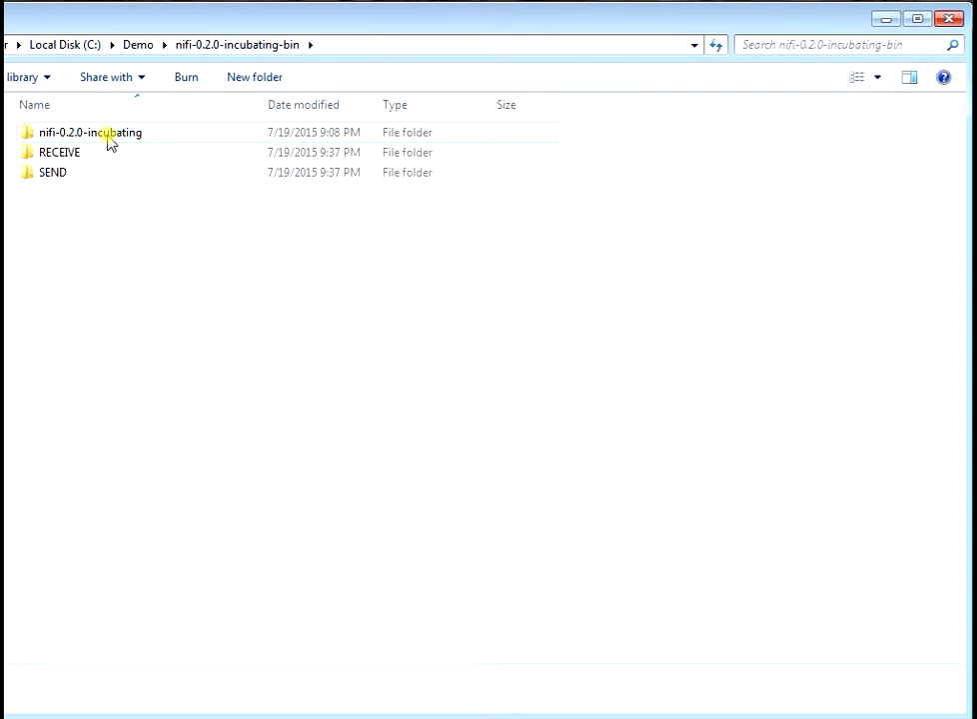
Copy the README file from the nifi-0.2.0-incubating folder into the parent nifi-0.2.0-incubating-bin folder.
double_click(110, 140)
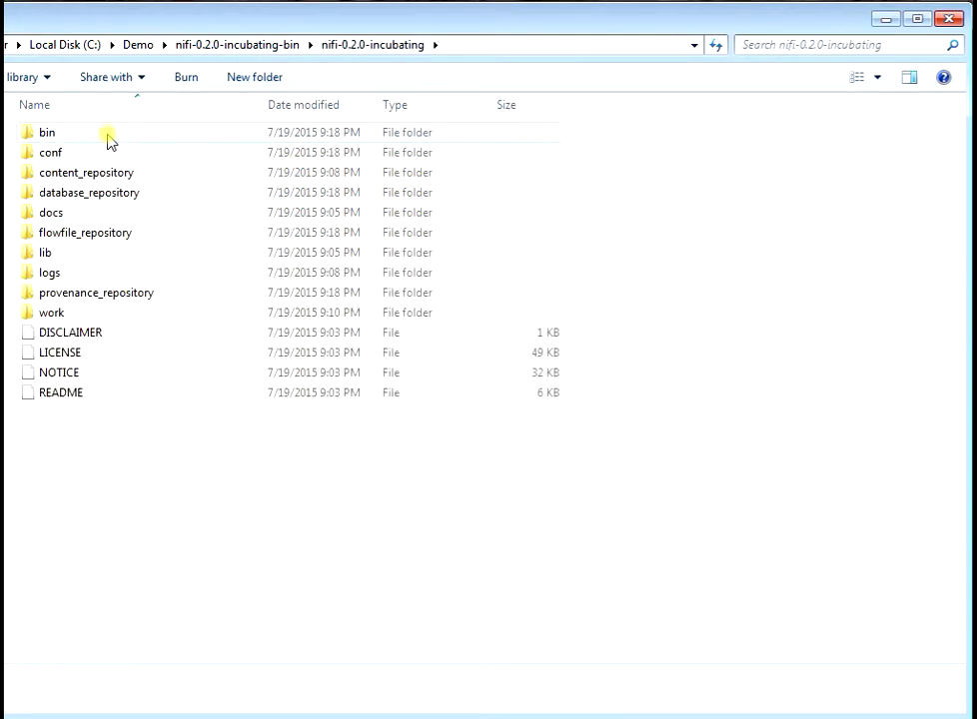
click(50, 395)
key(ctrl+c)
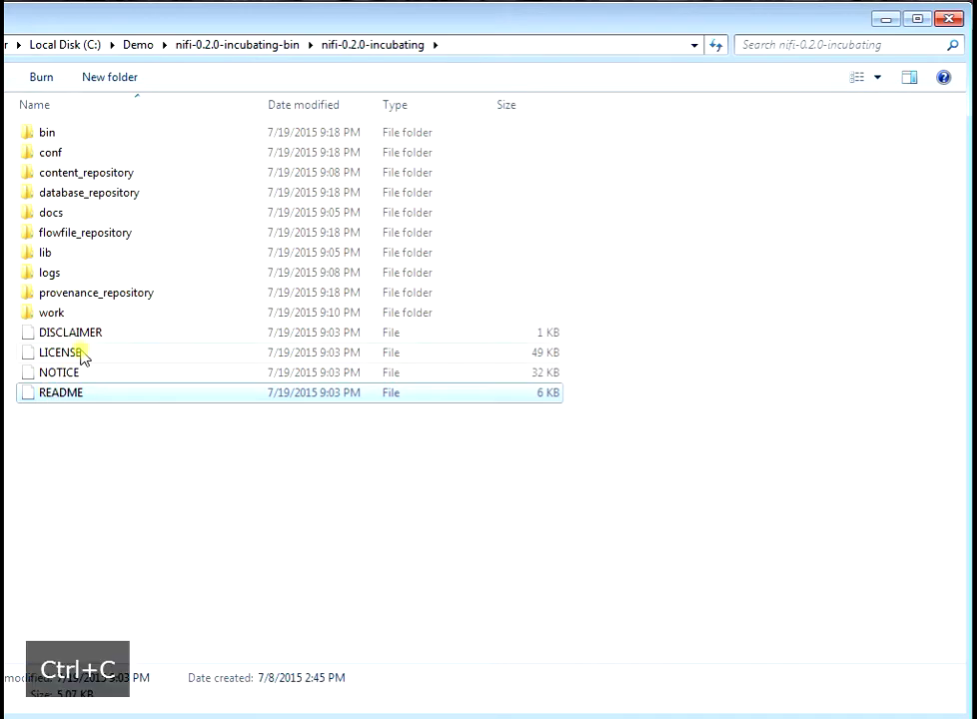
click(254, 44)
click(148, 284)
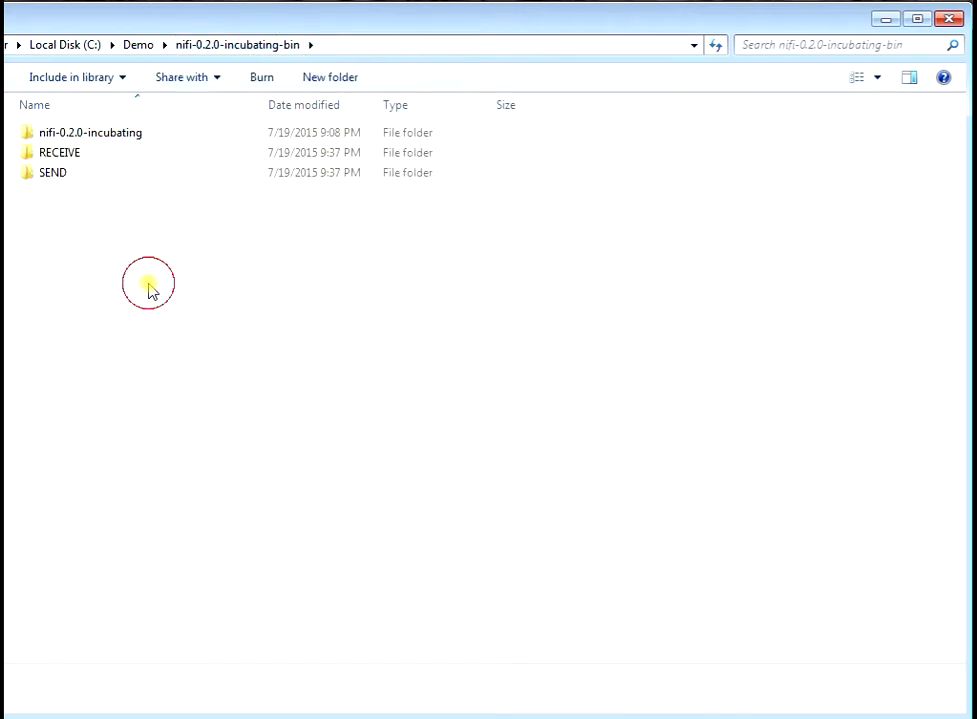
key(ctrl+v)
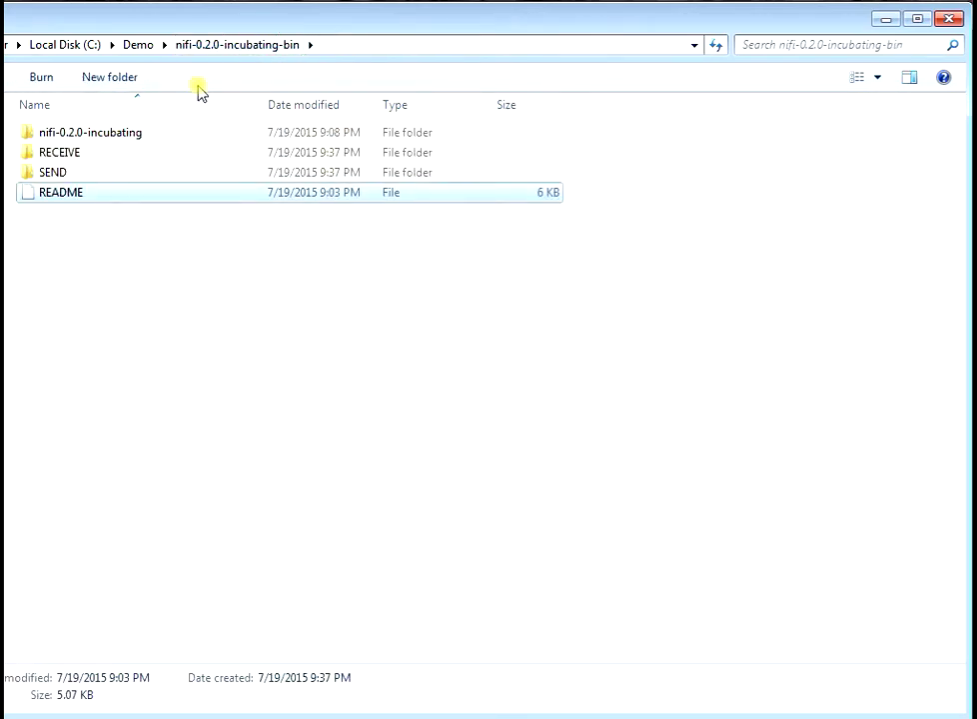
Copy the logback XML file from nifi-0.2.0-incubating's conf folder into the nifi-0.2.0-incubating-bin folder.
double_click(105, 135)
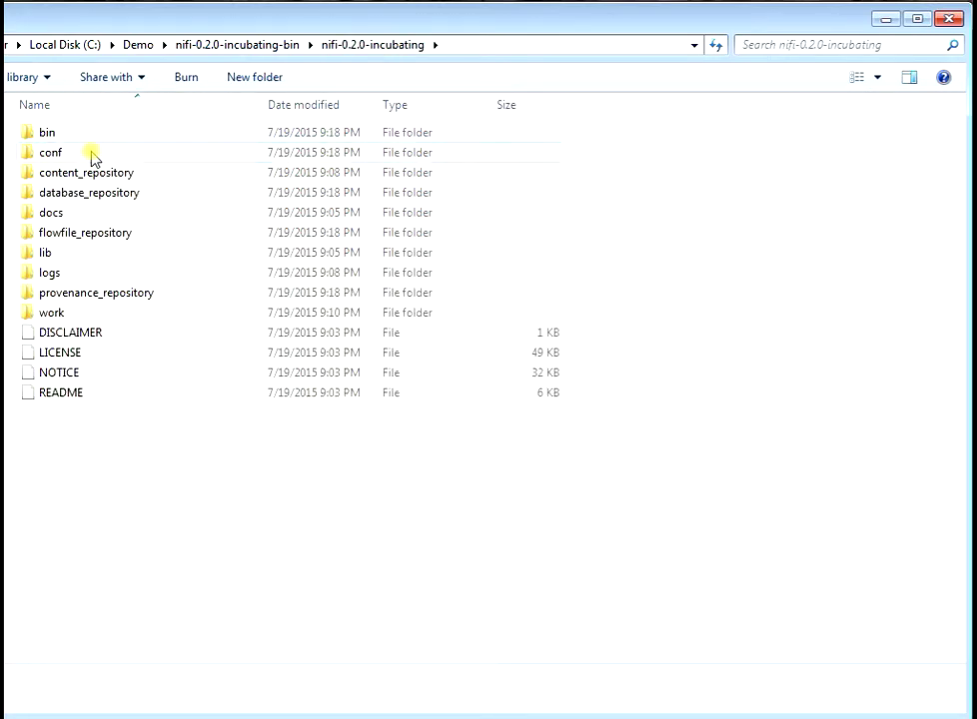
double_click(92, 155)
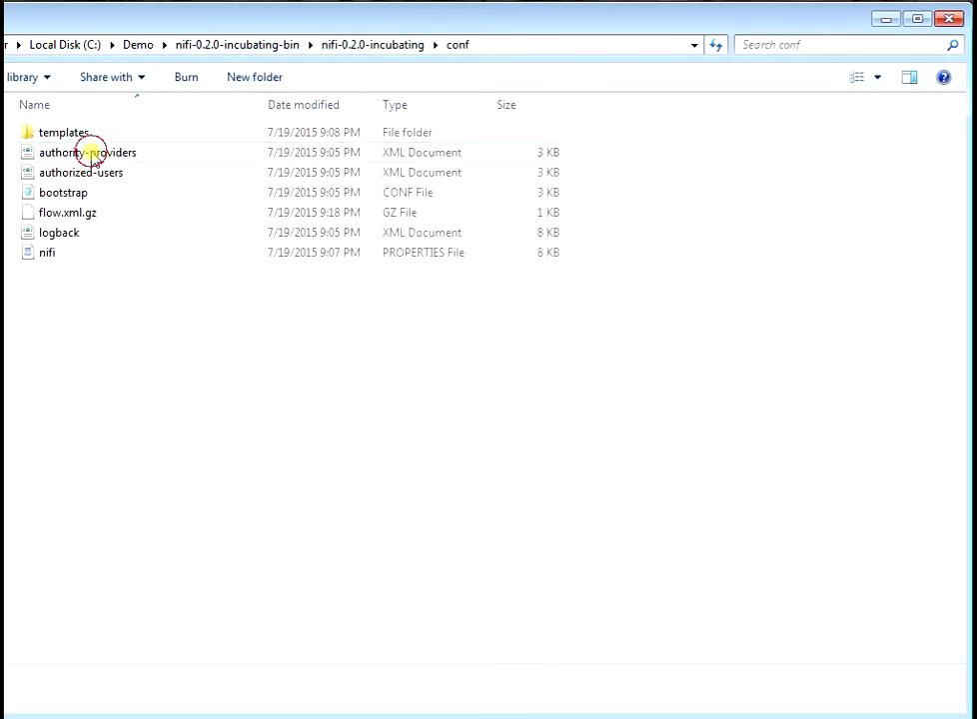
click(68, 236)
key(ctrl+c)
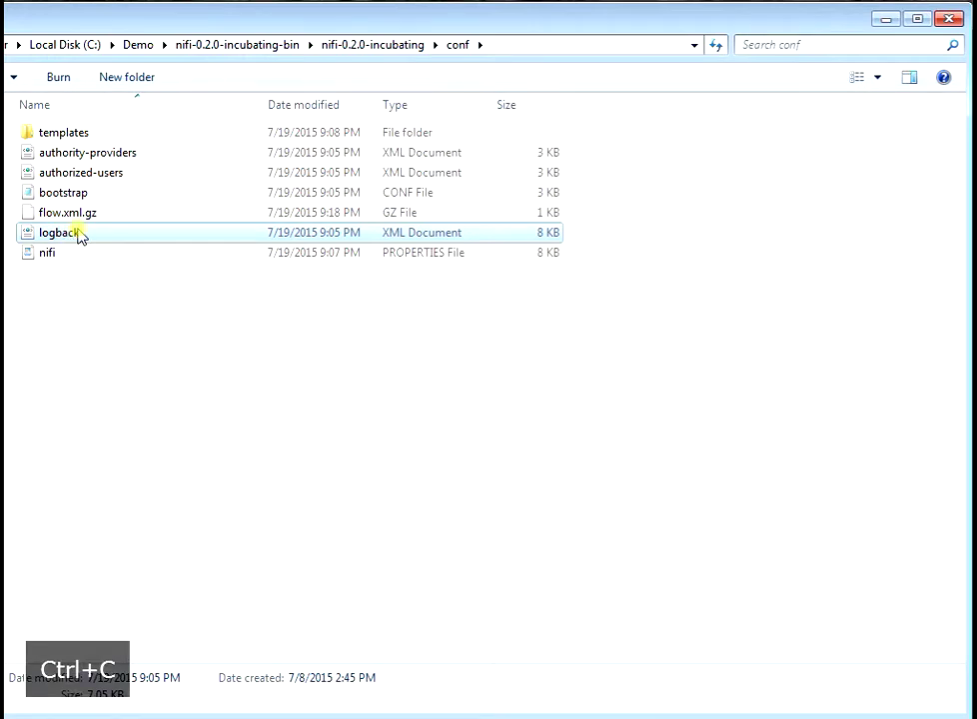
click(336, 45)
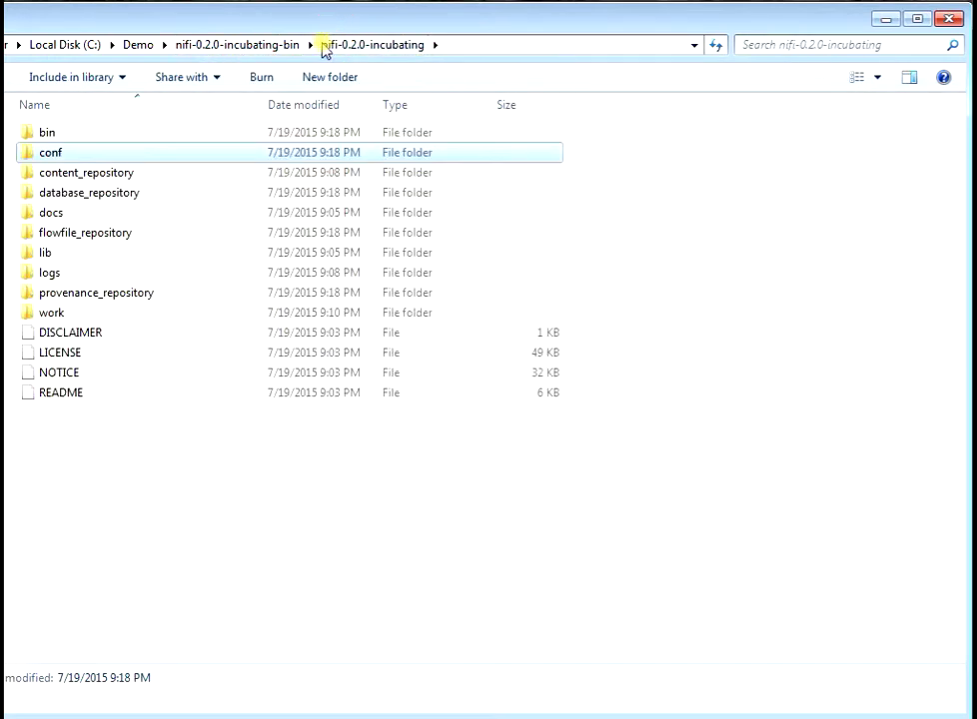
click(272, 45)
click(129, 286)
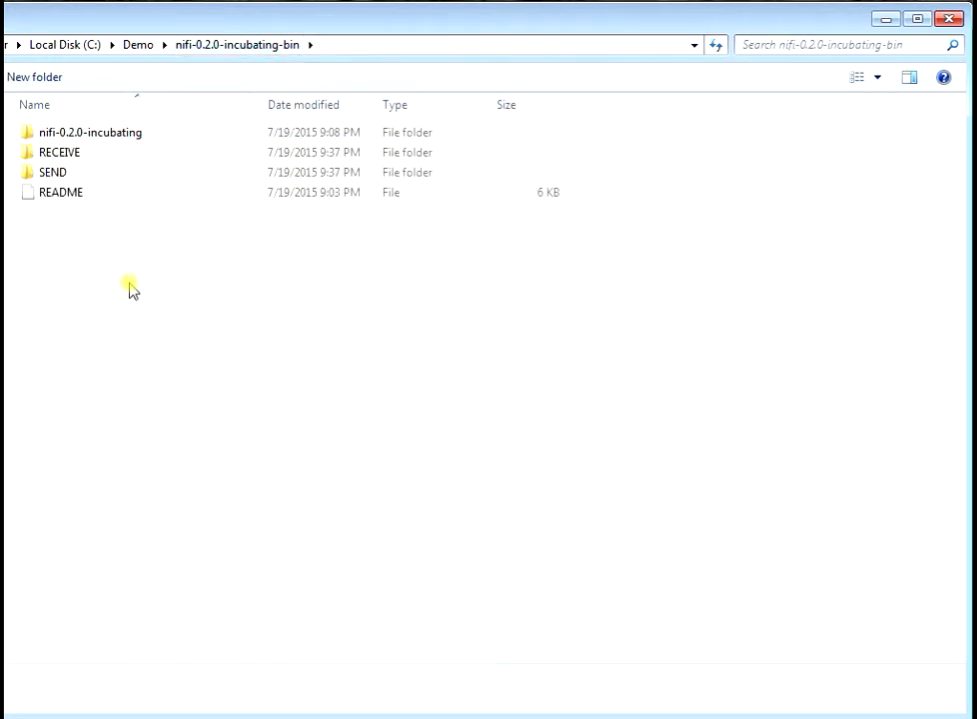
key(ctrl+v)
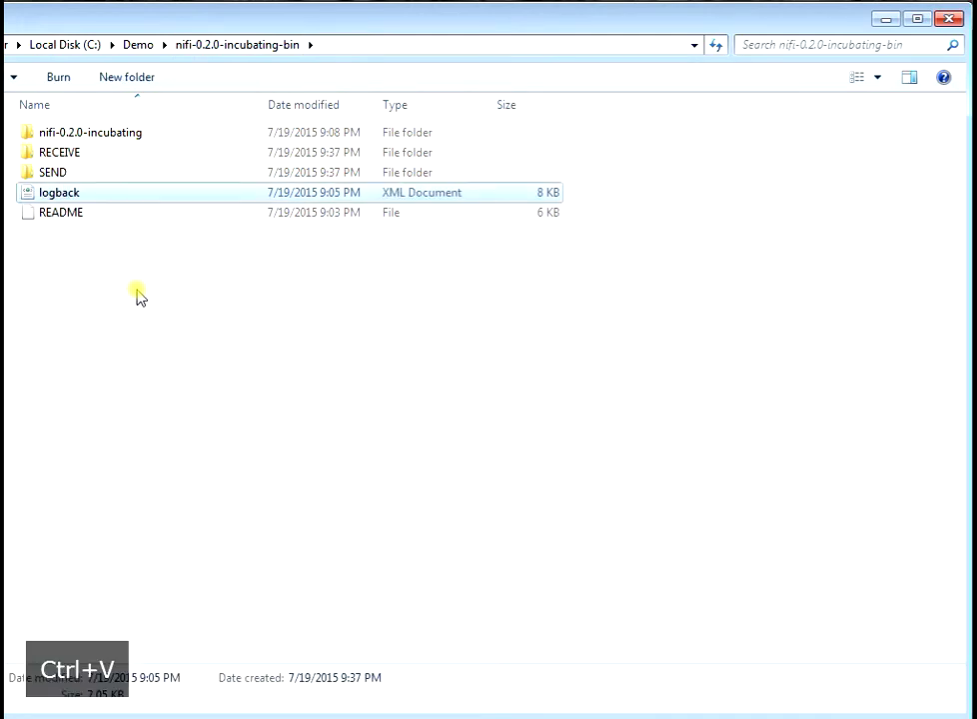
click(62, 155)
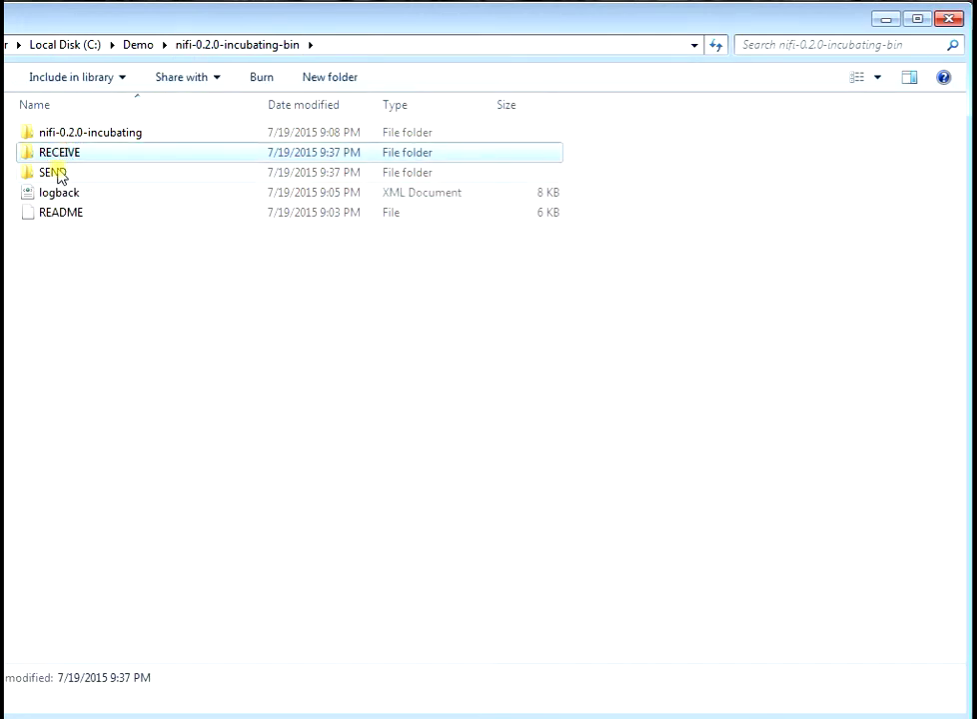
click(56, 175)
click(60, 192)
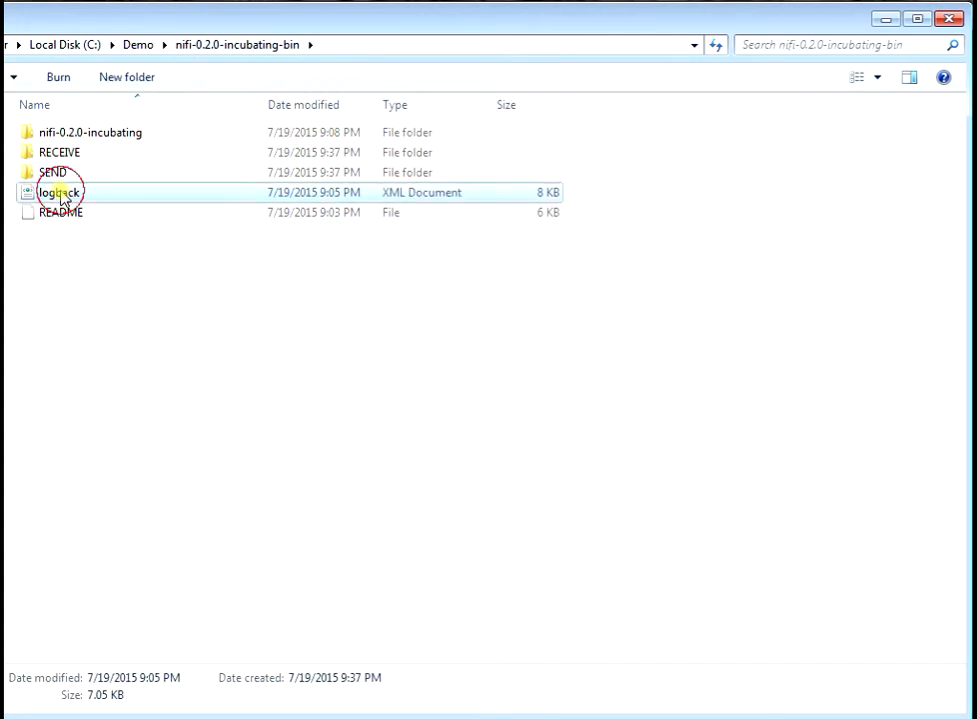
click(66, 215)
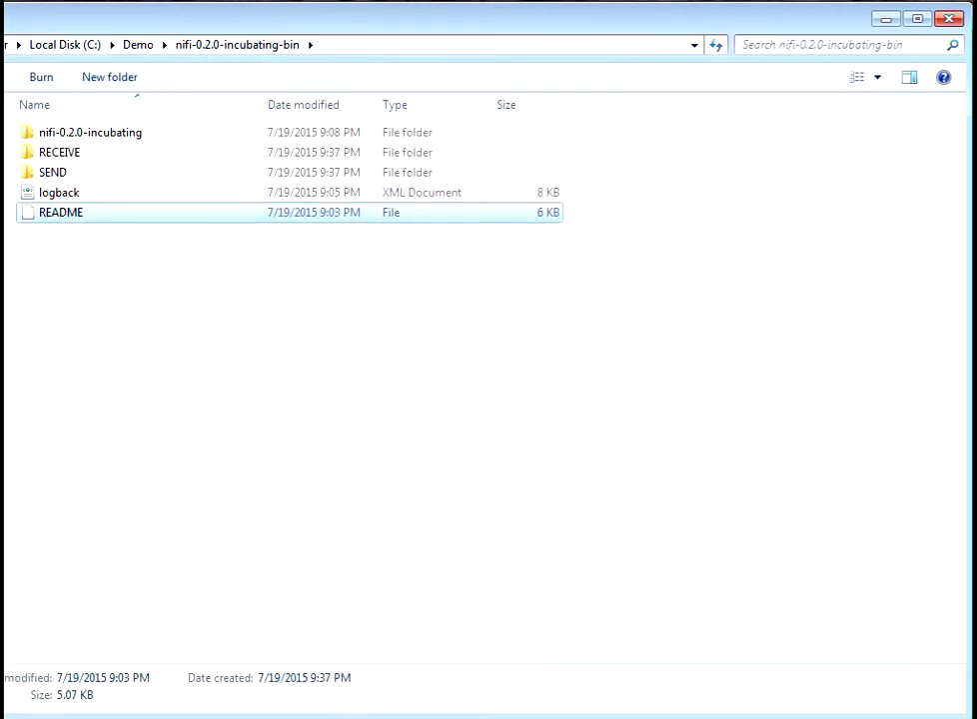
Switch to the Command Prompt and change to the bin directory of nifi-0.2.0-incubating.
key(alt+Tab)
click(463, 330)
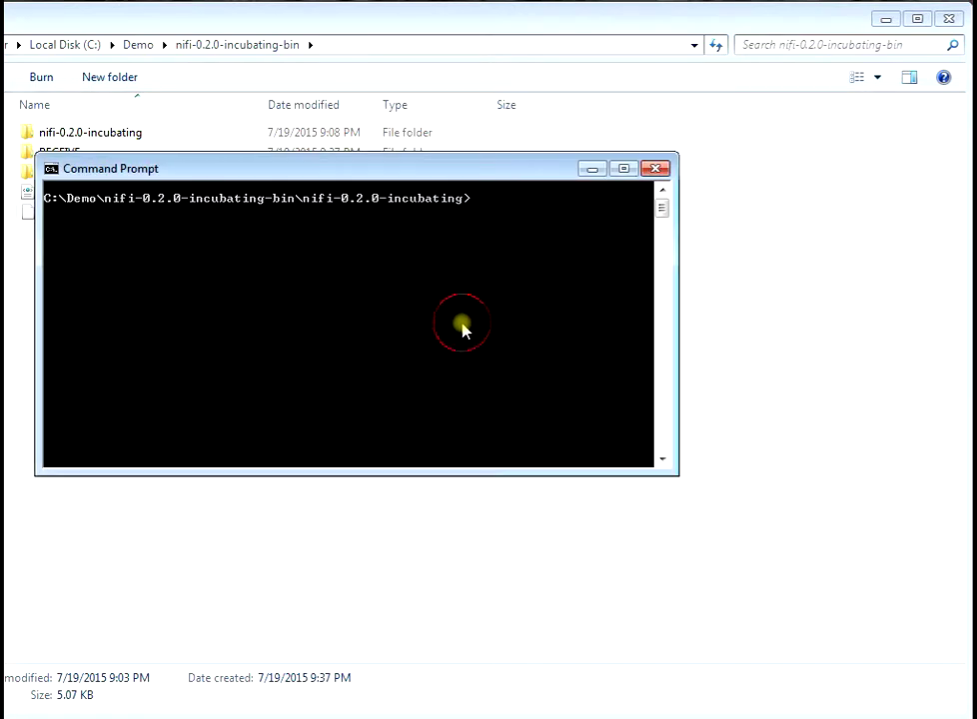
text(cd bin)
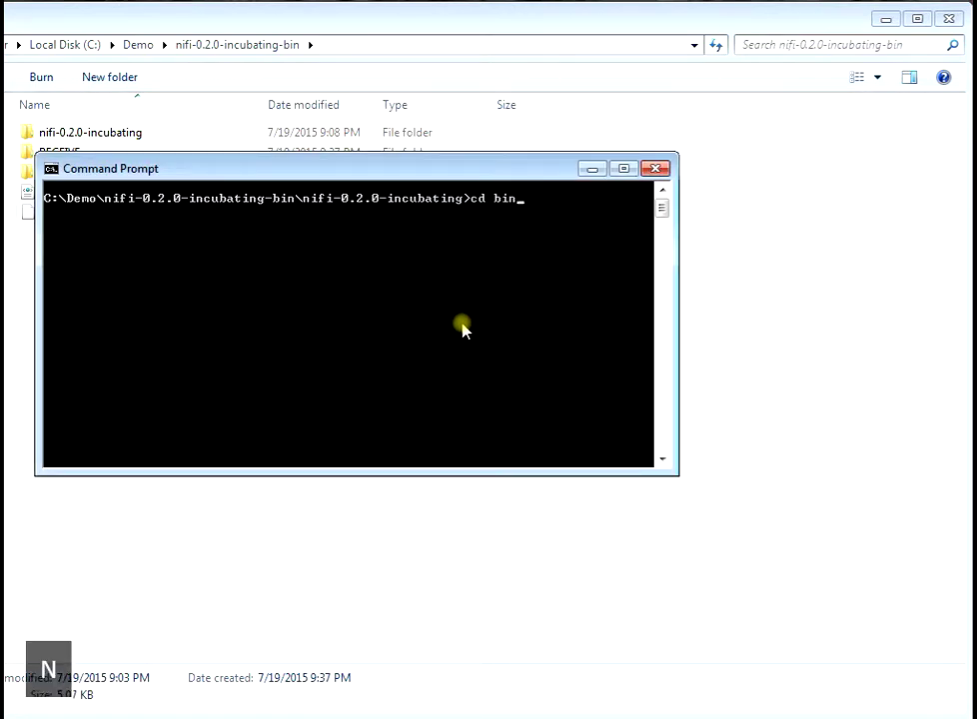
key(Return)
text(status-nifi.bat)
key(Tab)
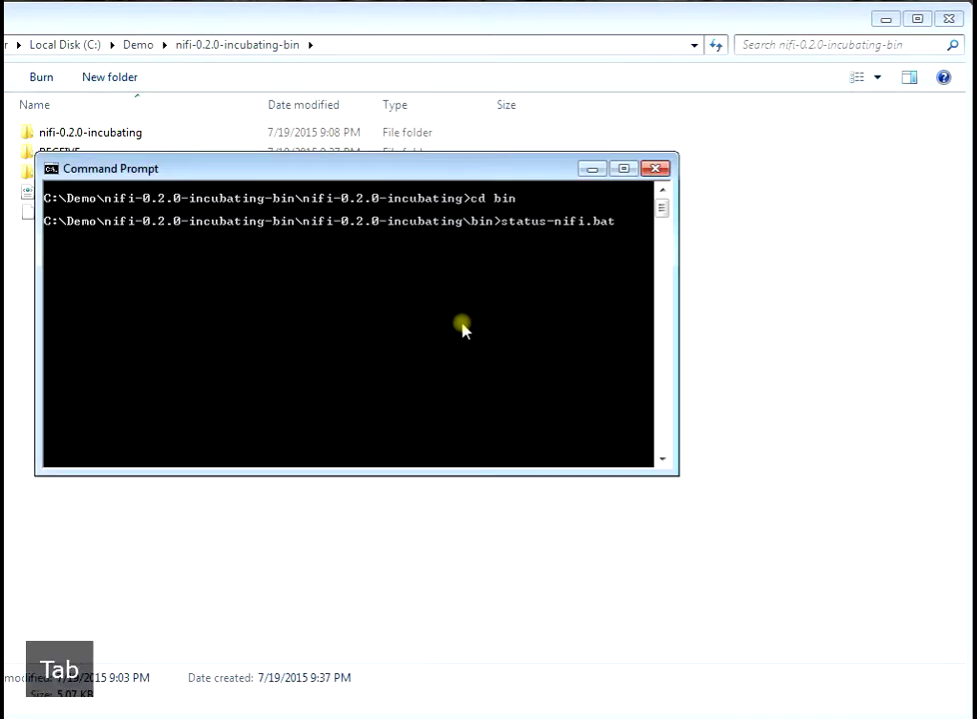
key(BackSpace)
key(BackSpace)
key(BackSpace)
key(BackSpace)
key(BackSpace)
Start NiFi by running its run script from the bin directory.
text(r)
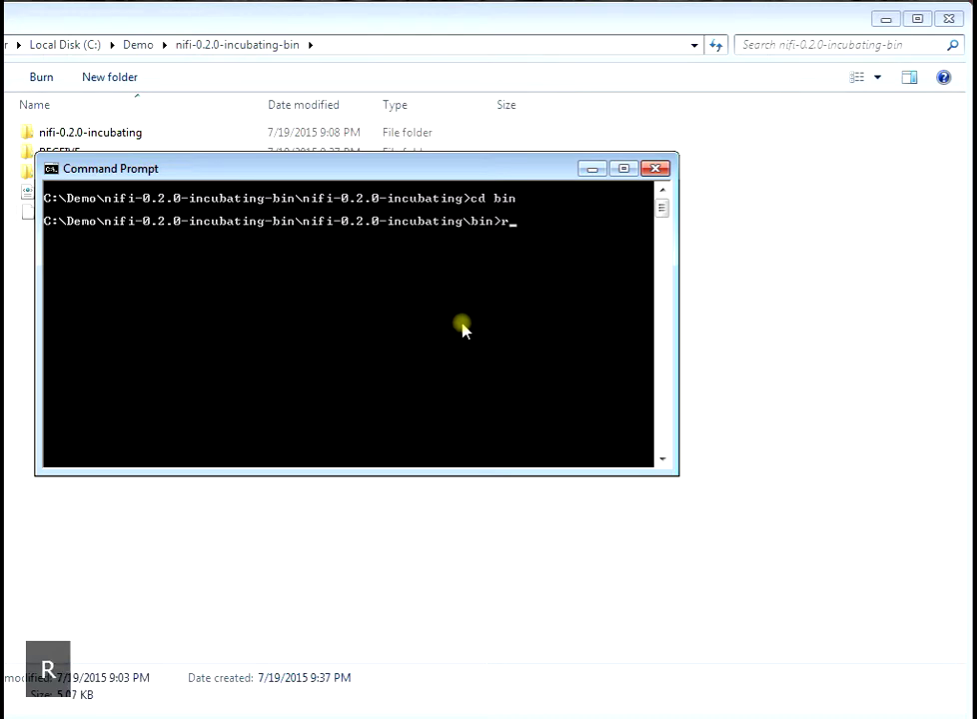
key(Tab)
key(Return)
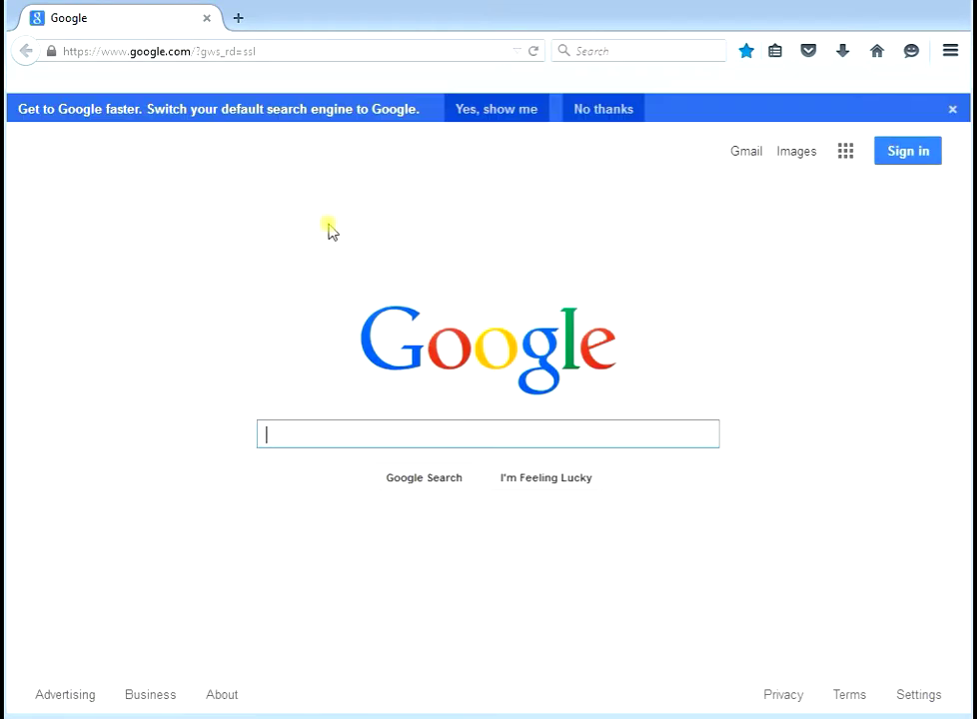
Open the NiFi Flow page at localhost:9090/nifi/ in the web browser.
click(479, 55)
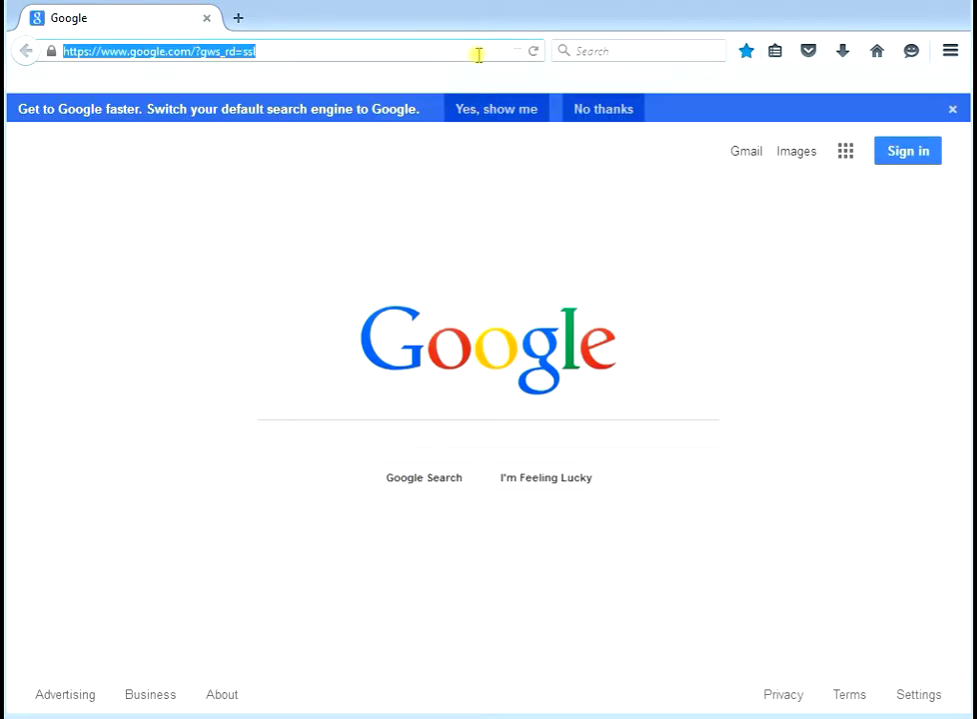
text(192)
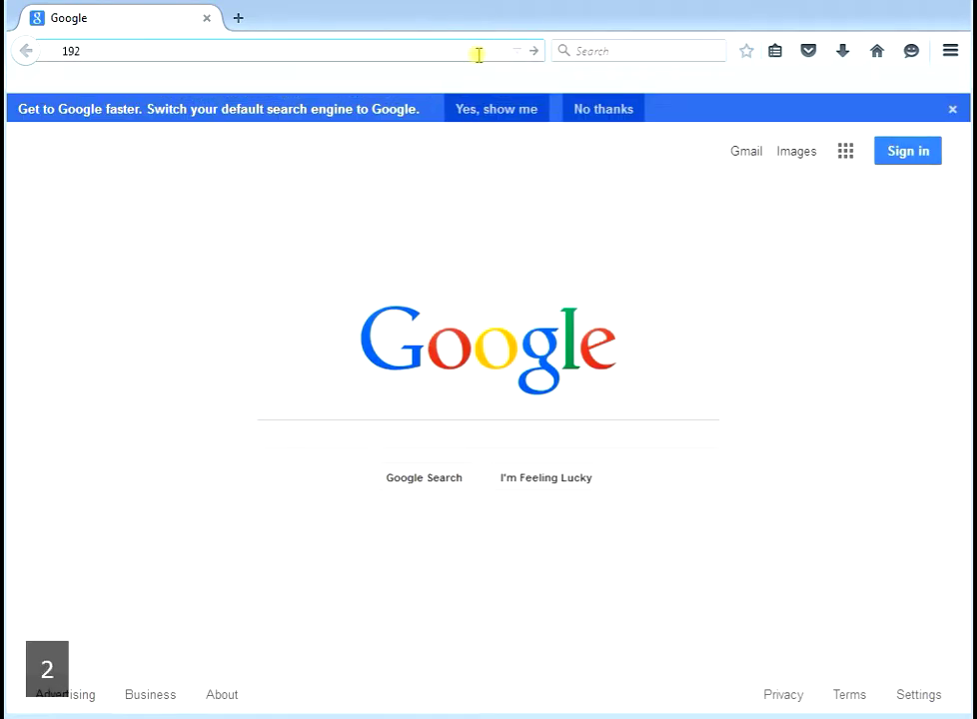
key(BackSpace)
key(BackSpace)
key(BackSpace)
text(local)
key(BackSpace)
text(oc)
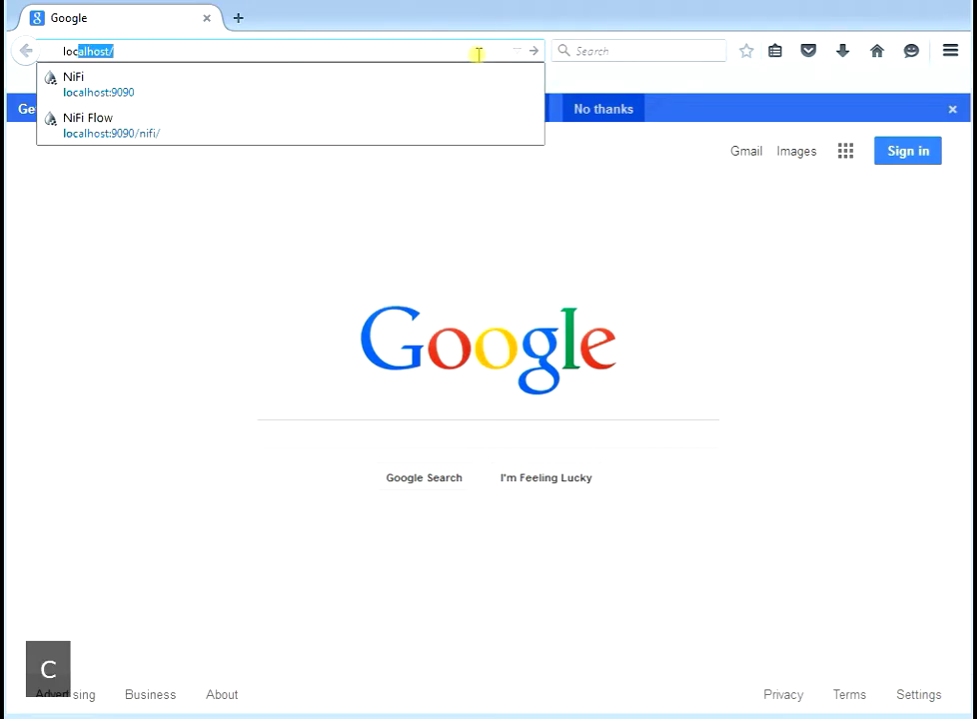
click(188, 129)
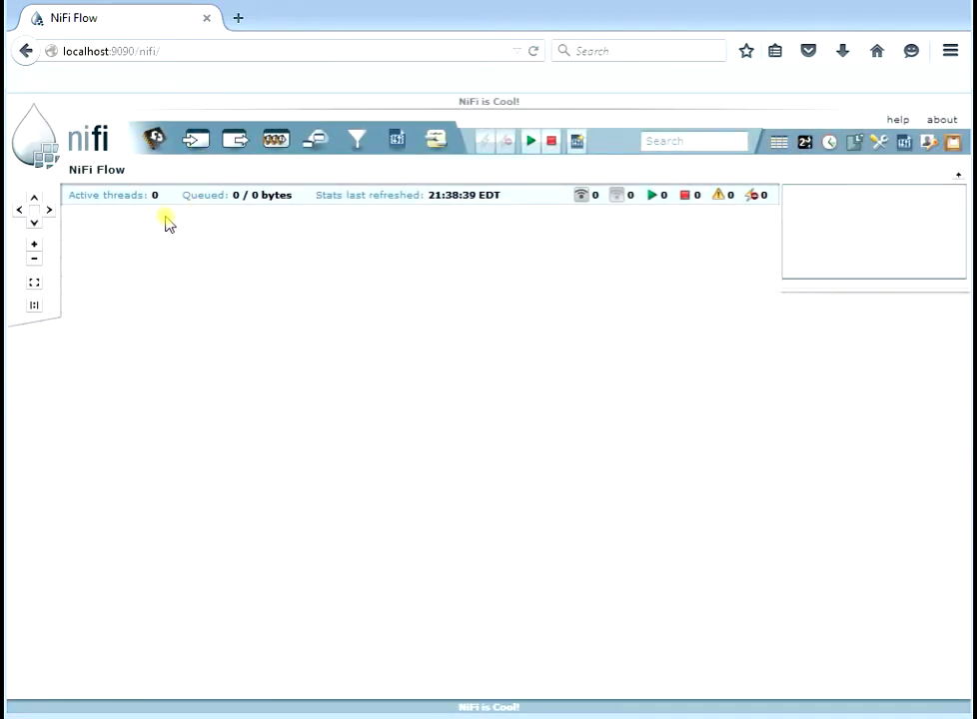
Add a GetFile processor, found under the filesystem tag, to the left side of the flow canvas.
drag(155, 144, 159, 349)
click(212, 303)
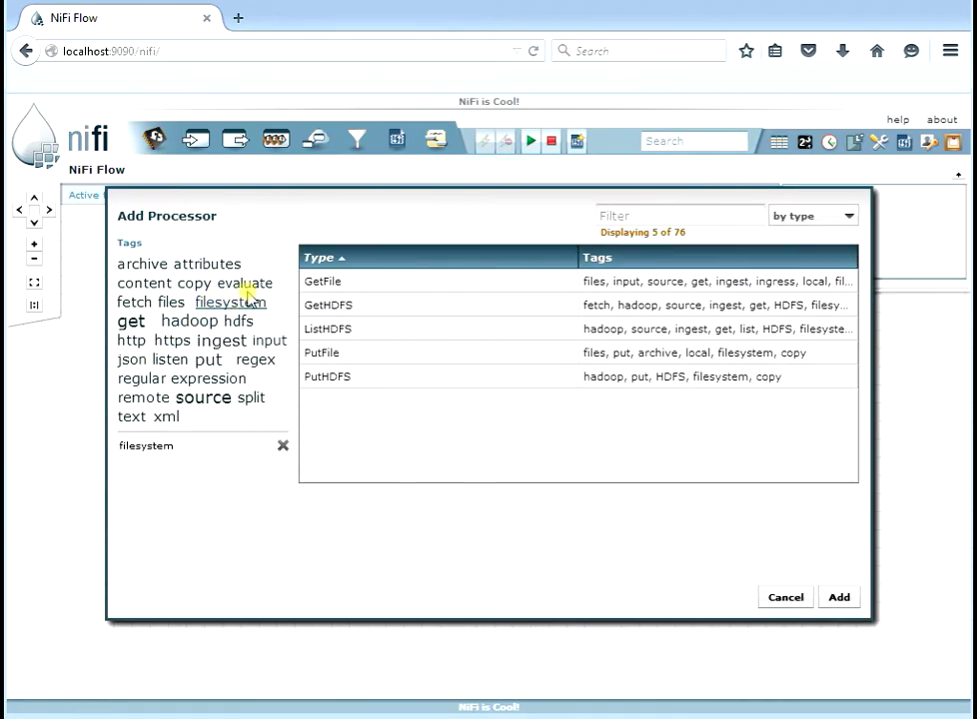
click(325, 284)
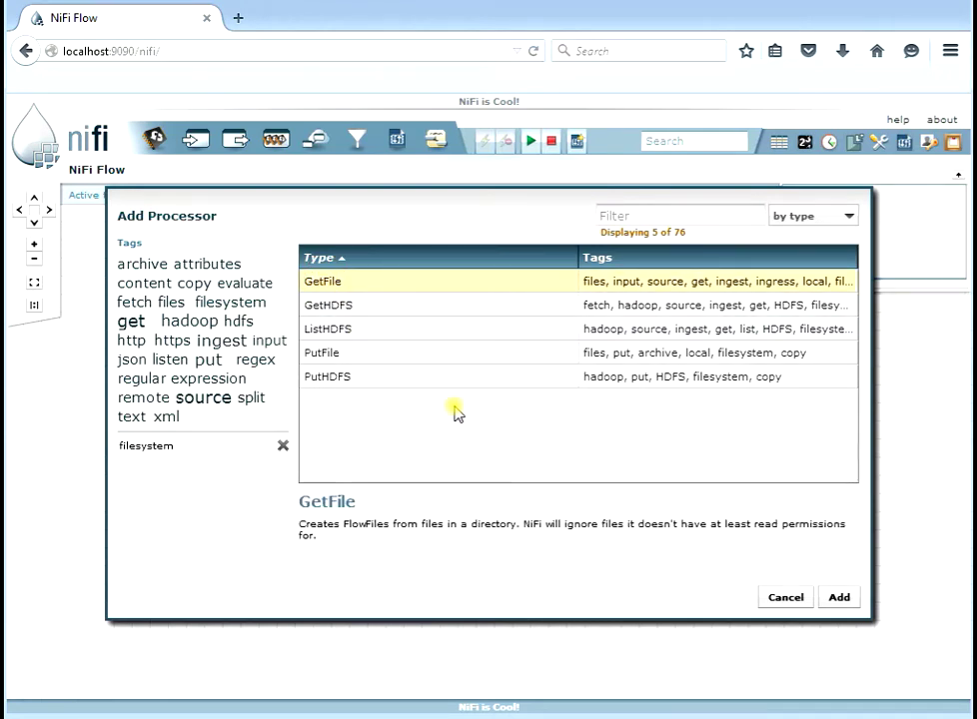
click(837, 597)
mouse_move(375, 394)
drag(264, 374, 257, 371)
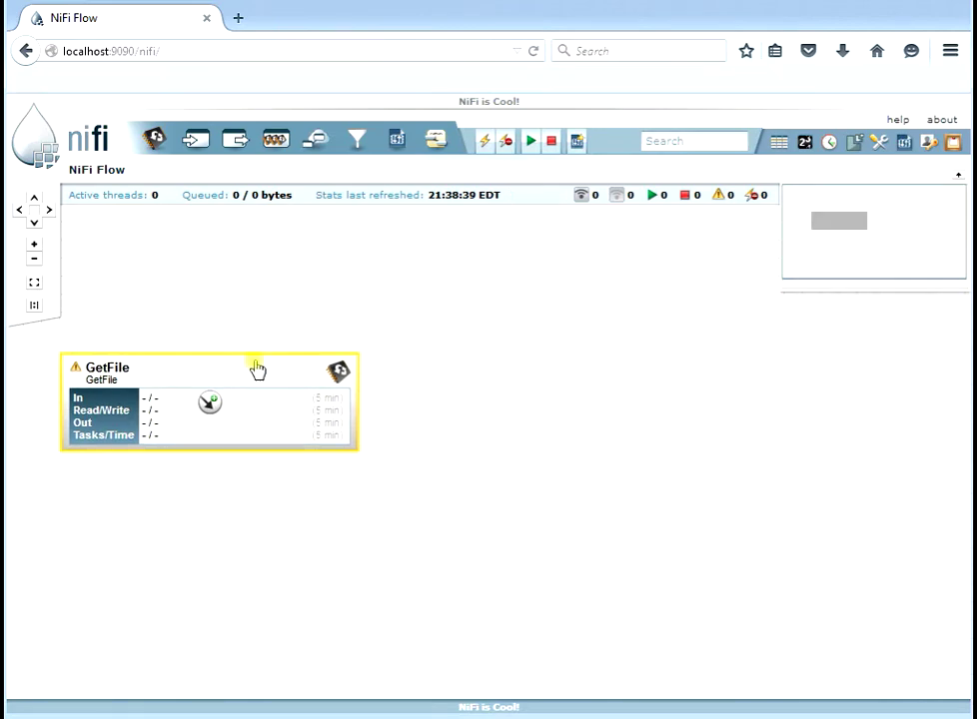
Add a PutFile processor, found under the filesystem tag, on the canvas to the right of GetFile.
drag(159, 145, 566, 401)
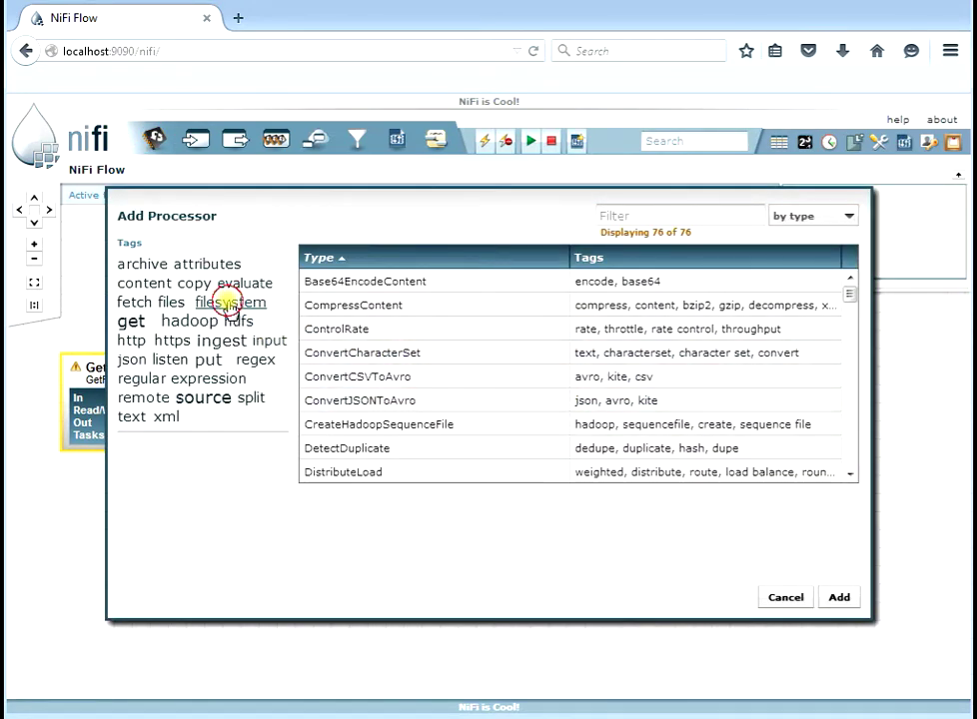
click(228, 302)
click(333, 355)
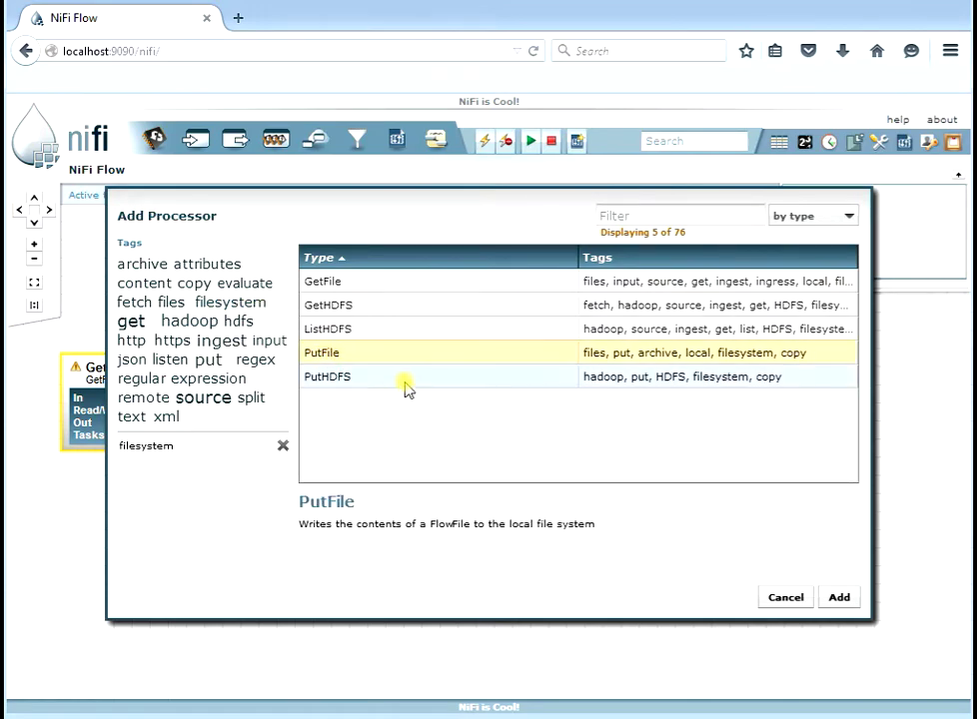
click(837, 598)
drag(693, 418, 687, 385)
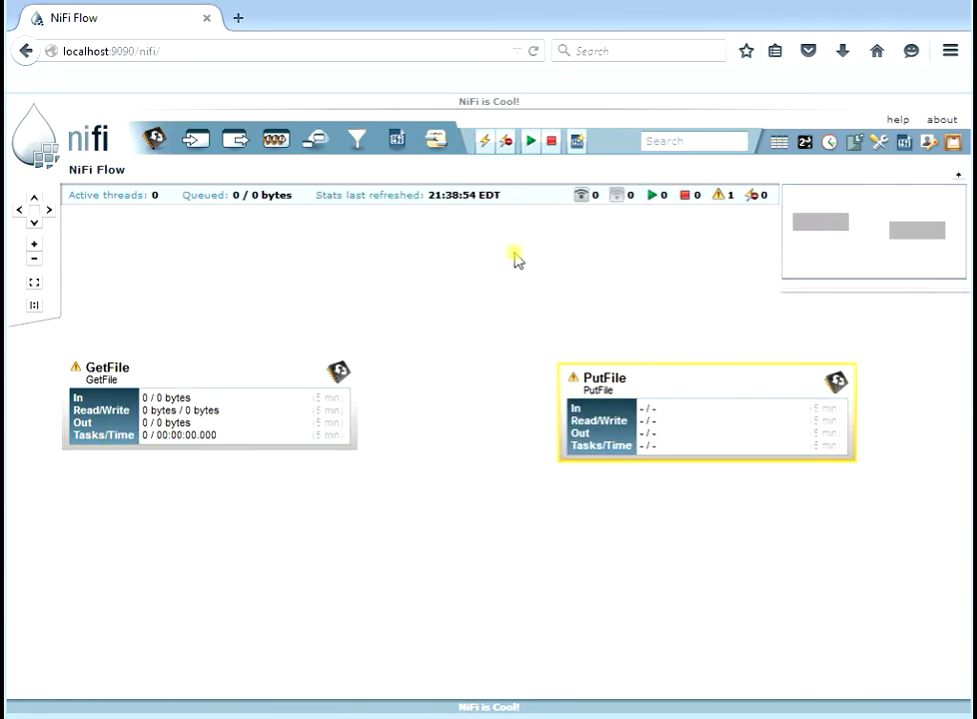
Add a LogAttribute processor, filtering the types by "Log", and place it below PutFile.
drag(155, 139, 481, 496)
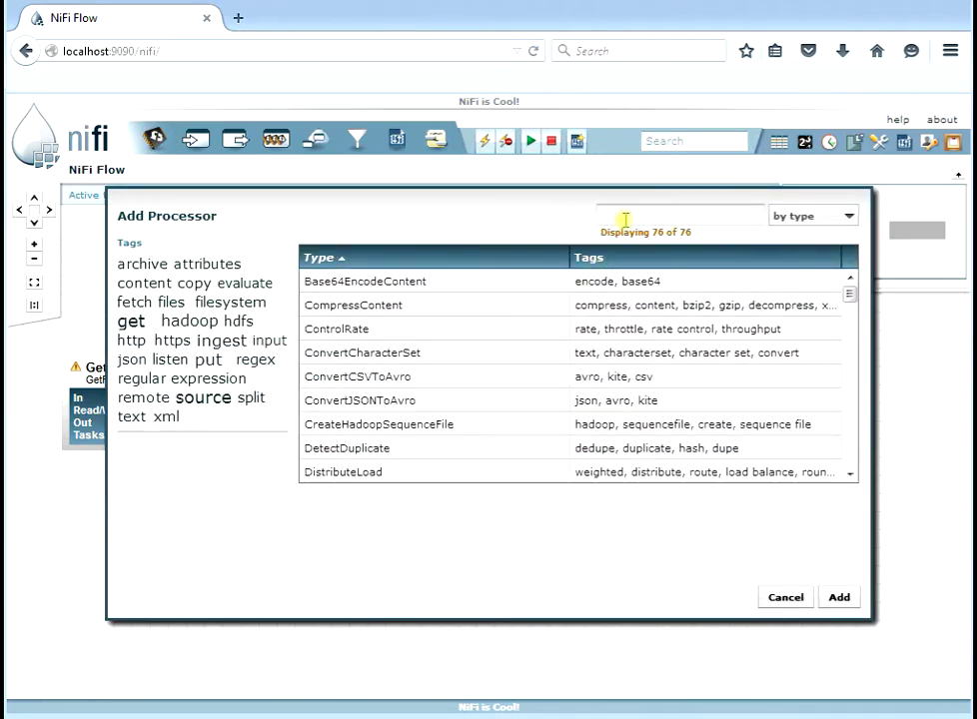
text(Log)
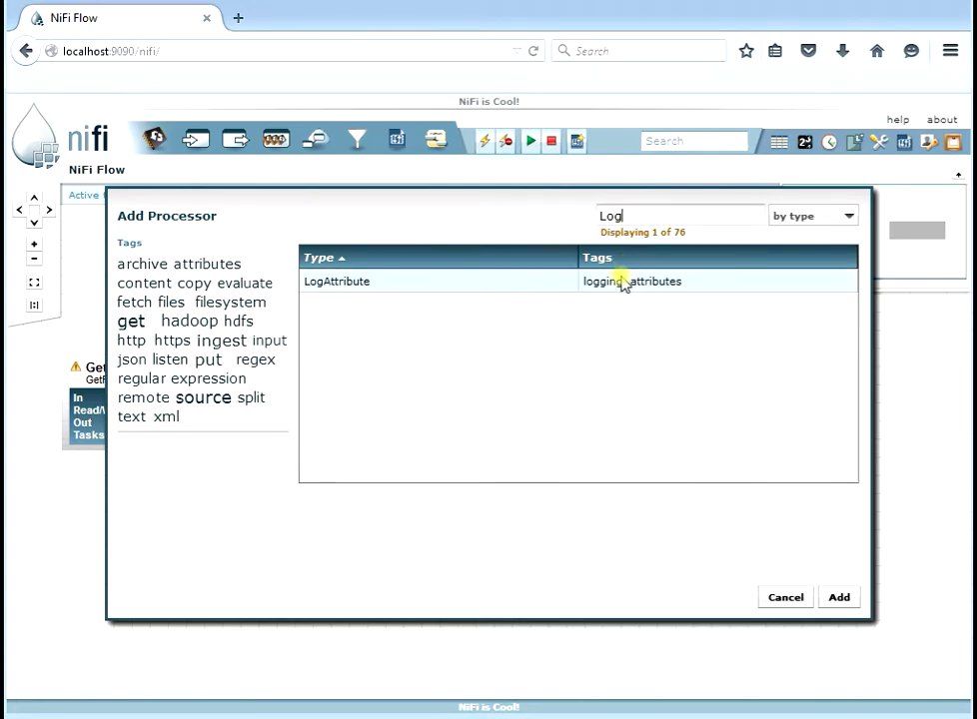
click(621, 280)
click(839, 598)
drag(748, 647, 688, 551)
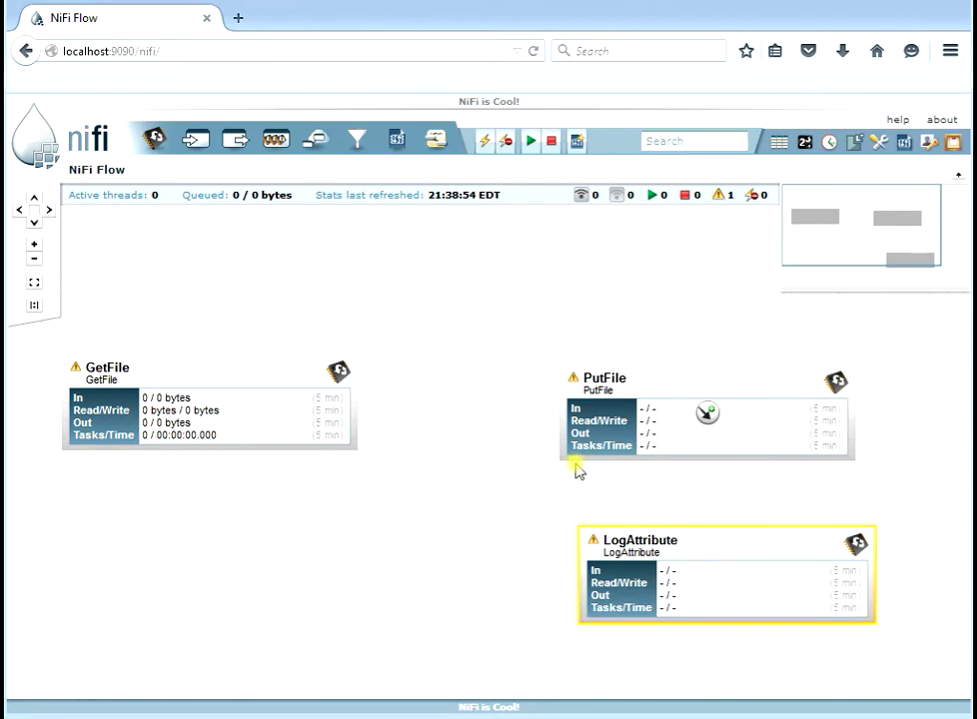
Check the validation warnings on the GetFile processor.
click(186, 378)
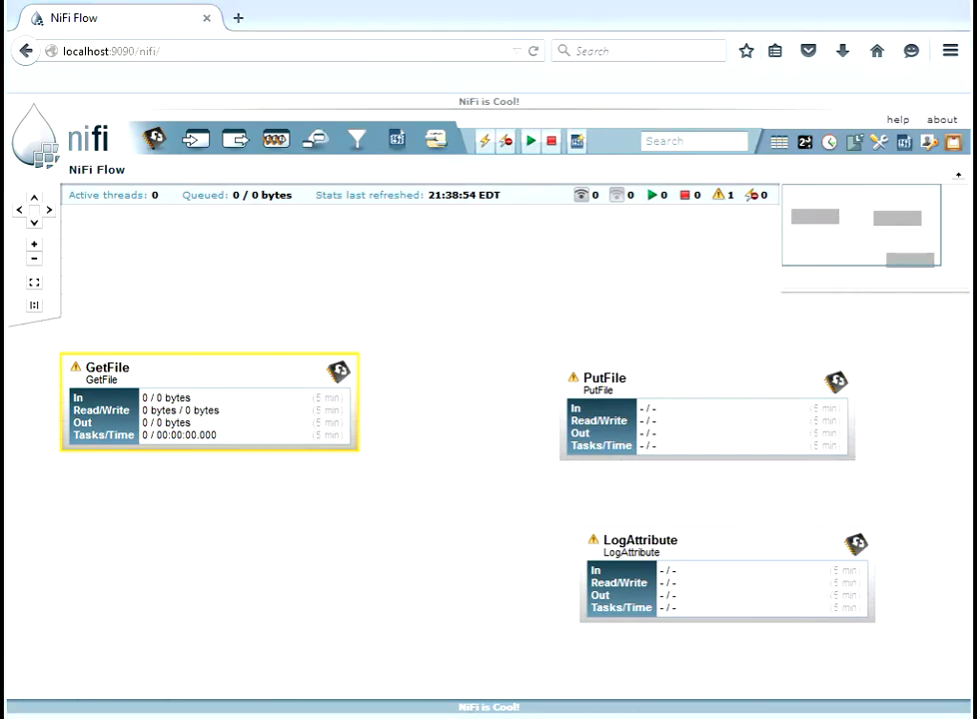
click(206, 363)
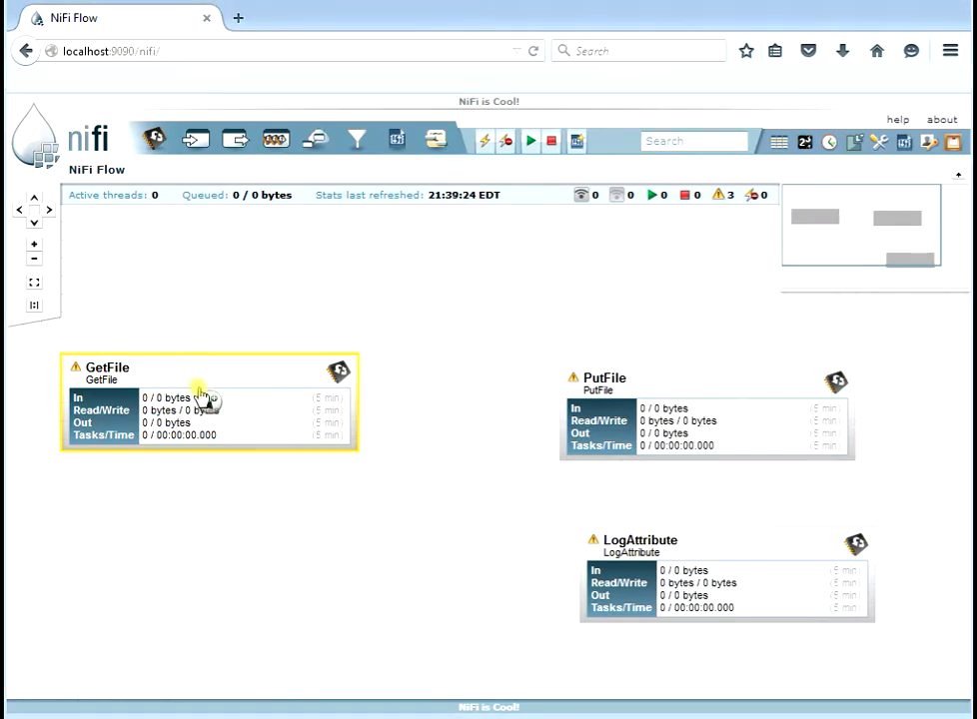
mouse_move(76, 370)
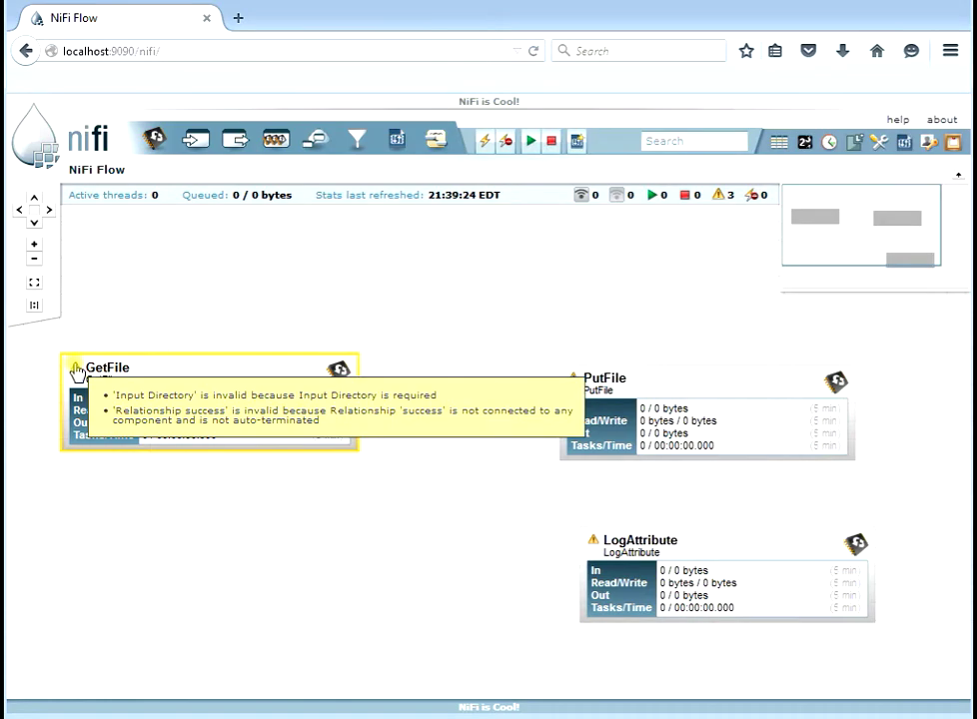
Set the GetFile processor's Input Directory property to C:\Demo\nifi-0.2.0-incubating-bin\SEND and apply the configuration.
right_click(185, 387)
click(192, 389)
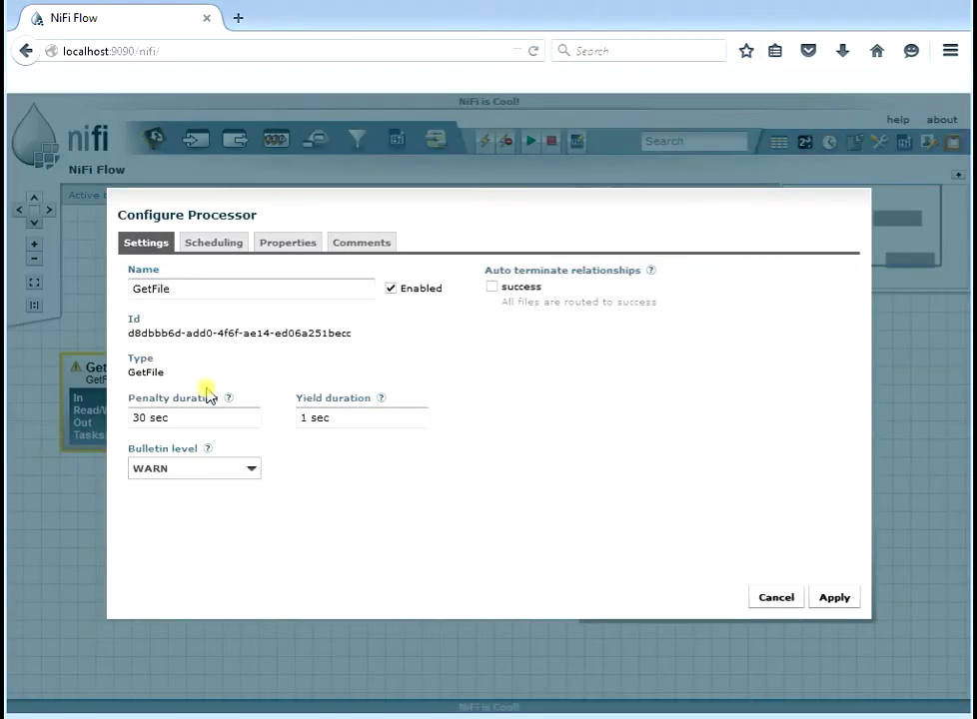
click(288, 239)
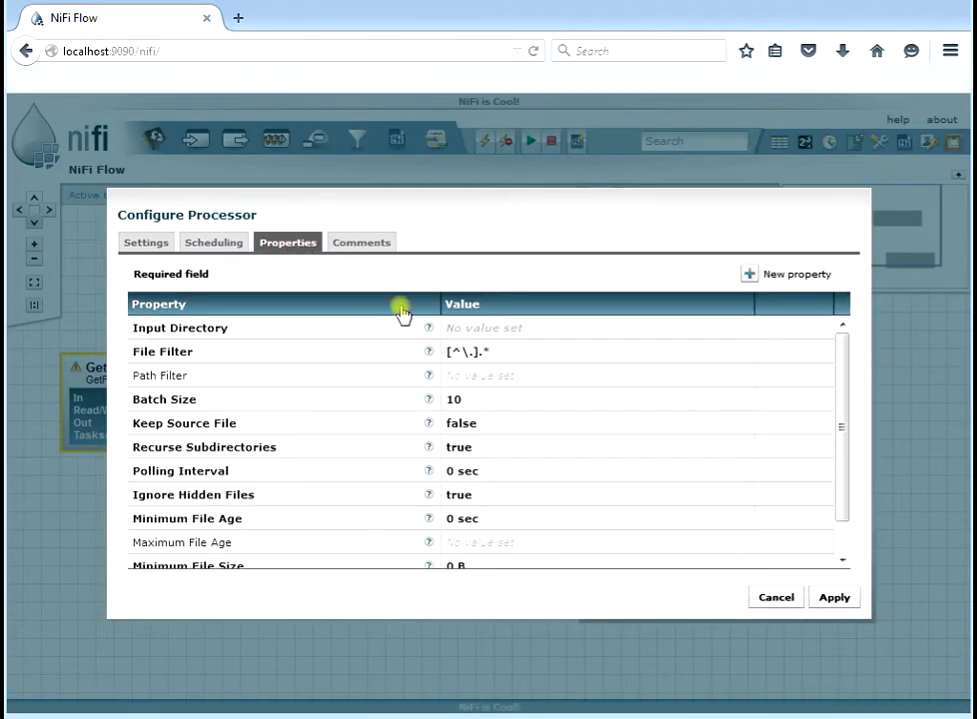
click(513, 339)
key(ctrl+v)
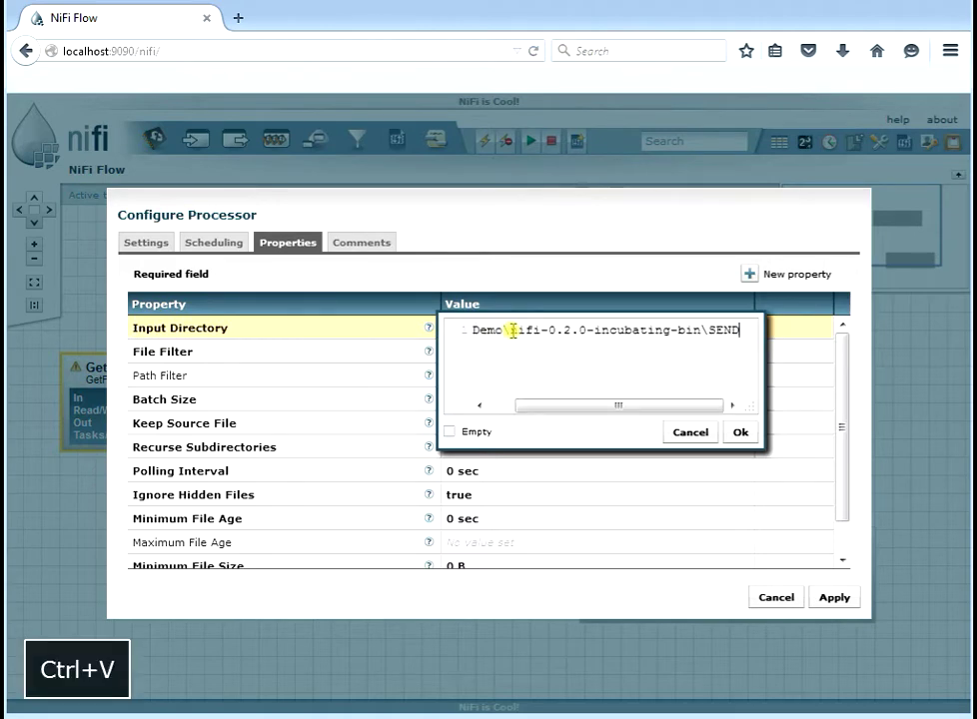
click(740, 435)
click(470, 353)
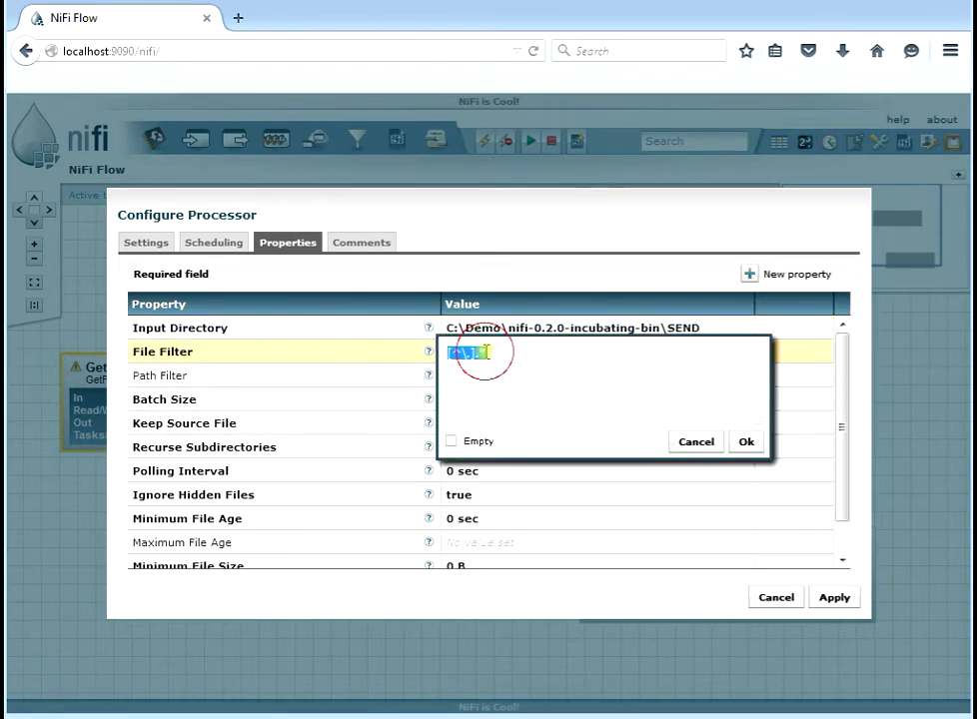
click(749, 445)
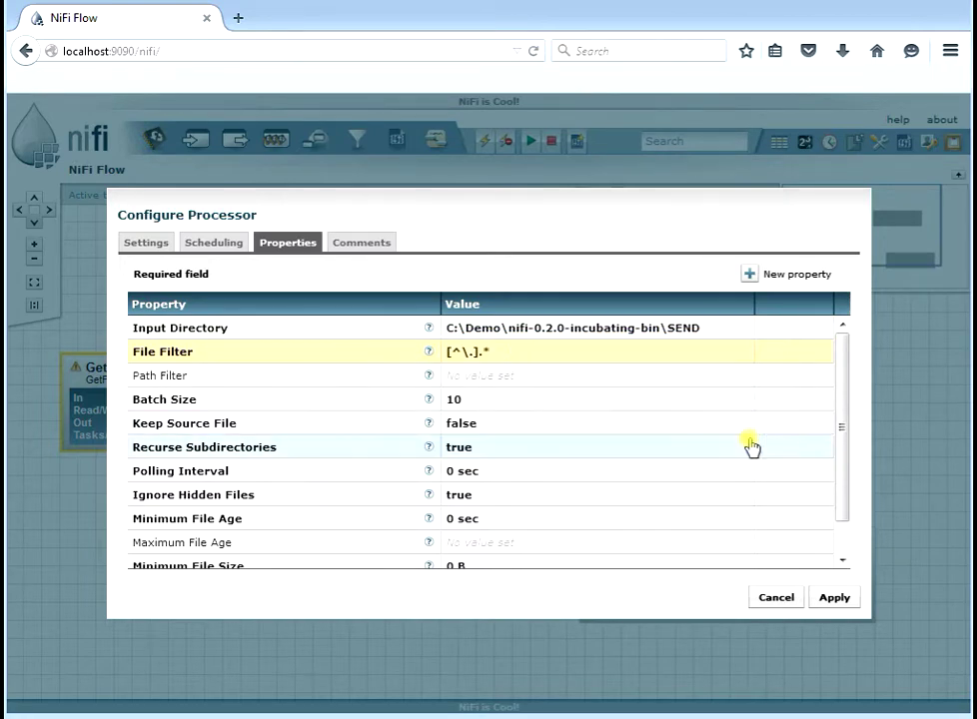
click(835, 599)
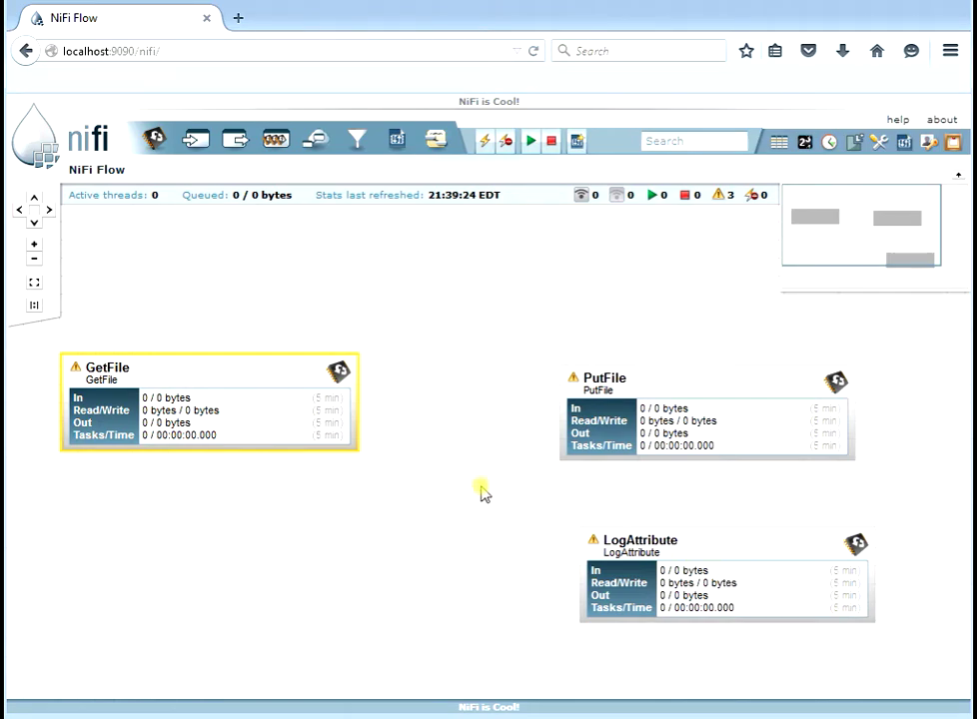
Rename the GetFile processor to "Send It" in its configuration settings.
right_click(226, 373)
click(245, 384)
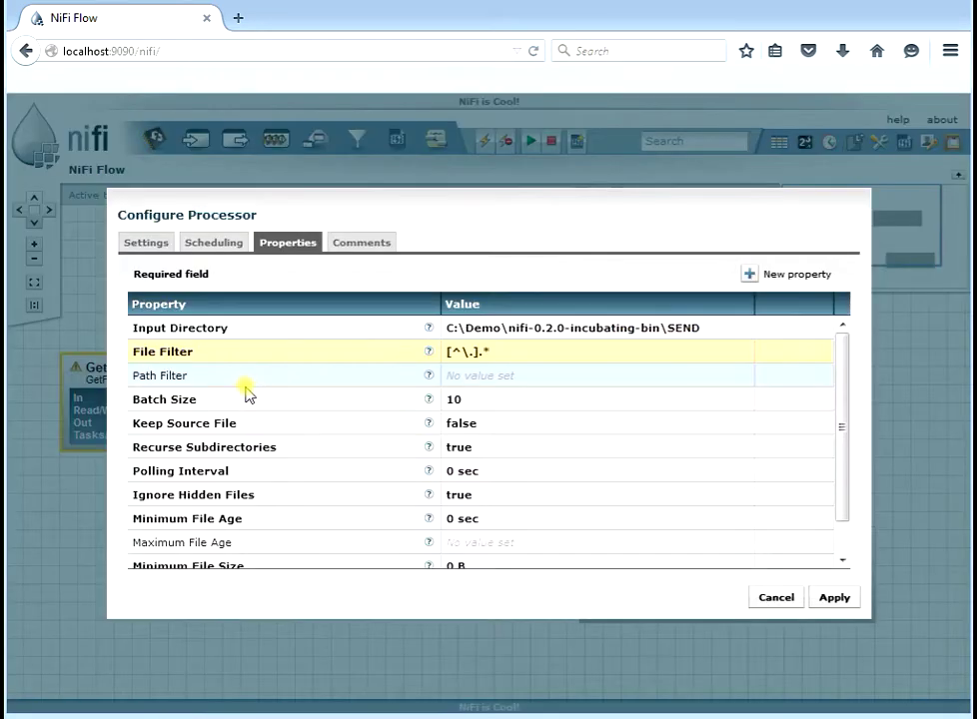
click(147, 243)
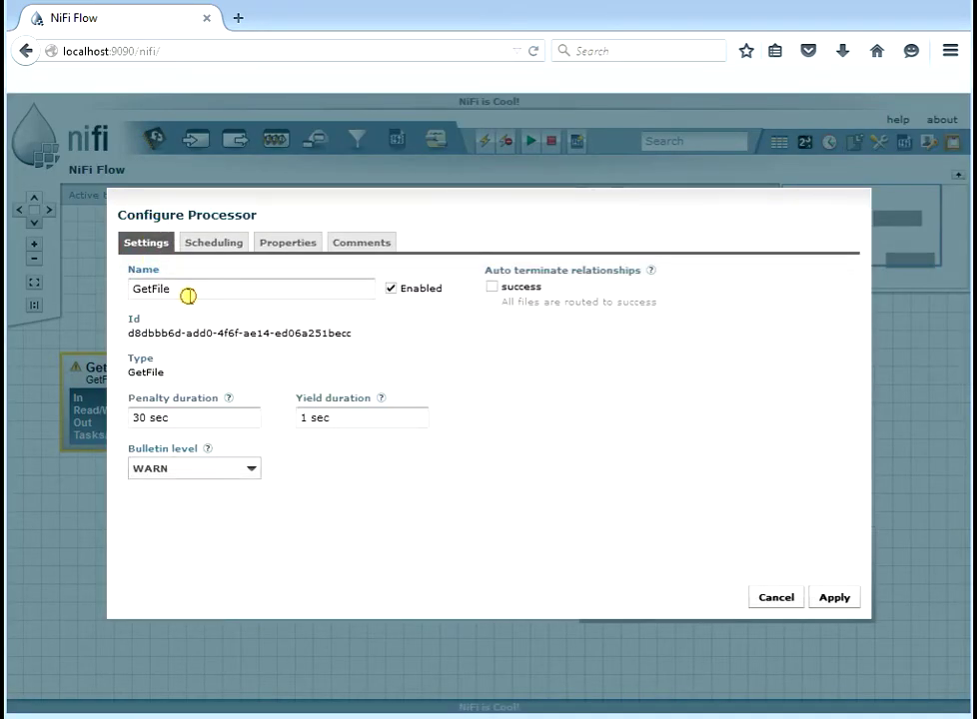
drag(189, 297, 108, 283)
text(Send It)
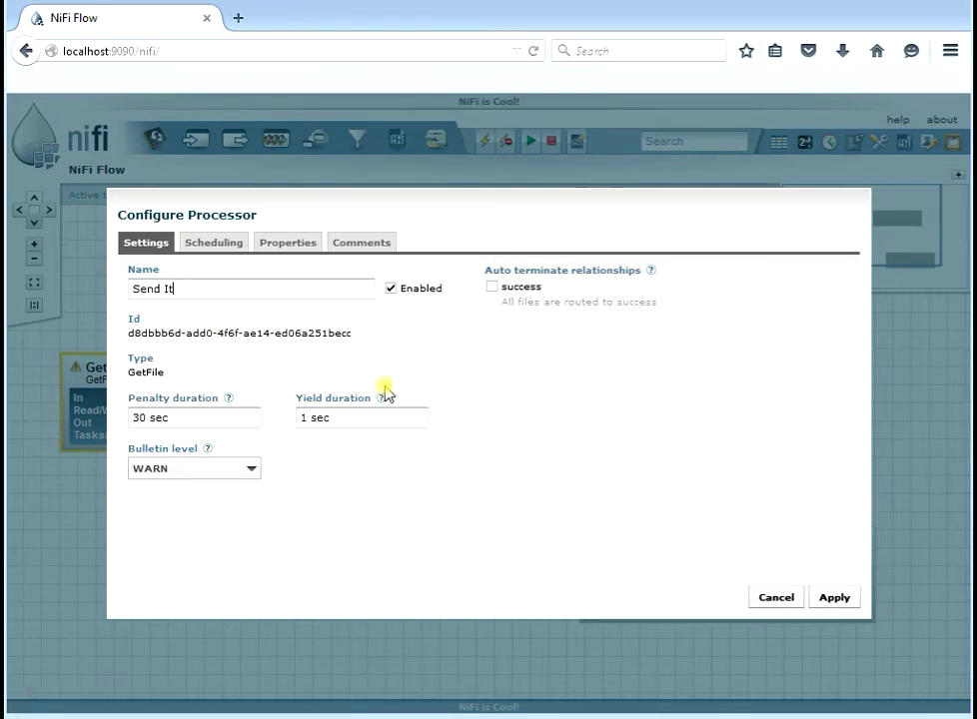
click(834, 596)
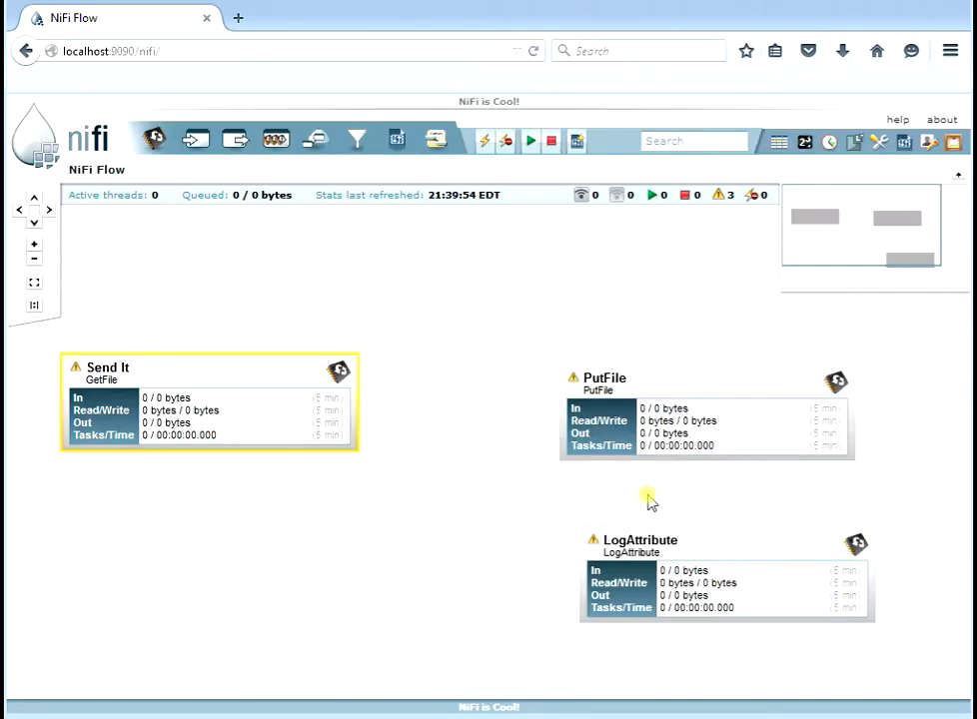
Connect Send It to PutFile for the success relationship and move PutFile slightly to the right.
drag(211, 402, 626, 404)
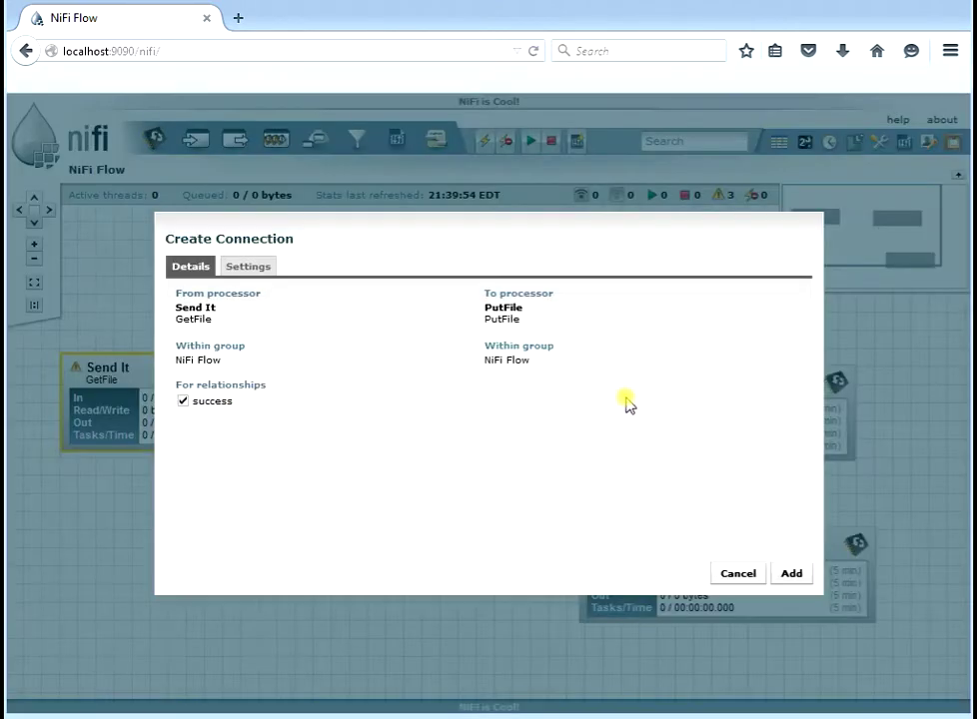
click(791, 576)
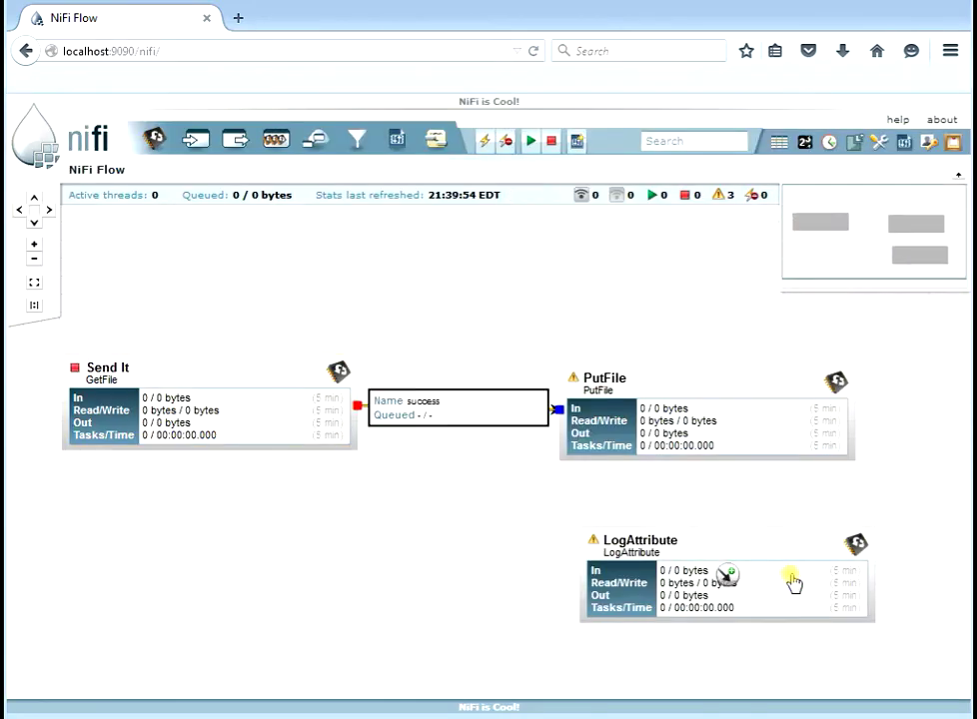
click(652, 379)
drag(676, 382, 677, 381)
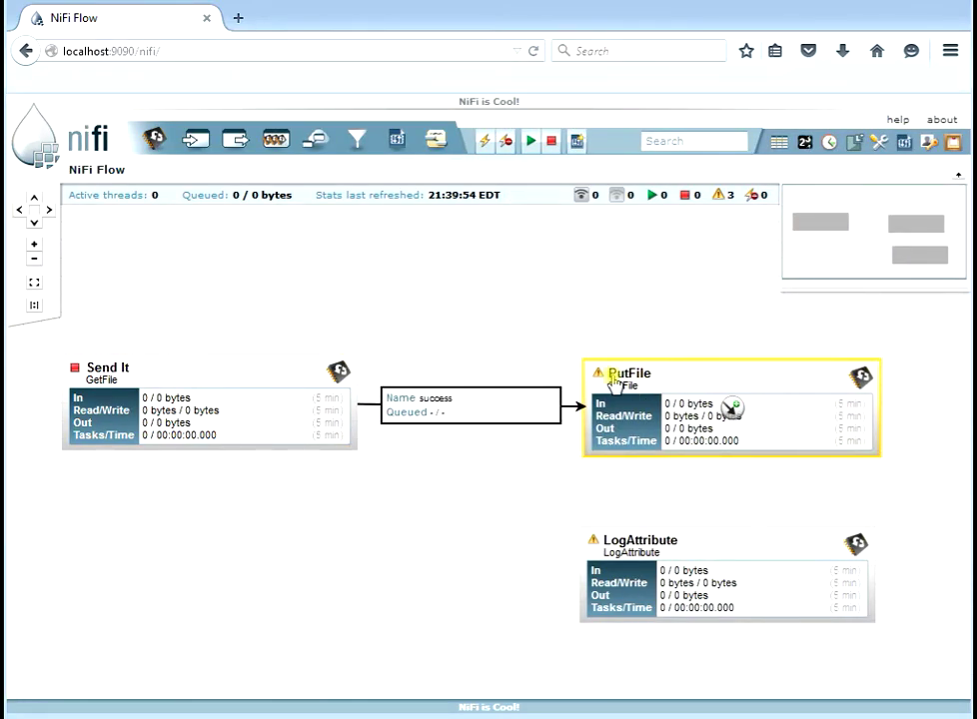
Rename the PutFile processor to "Receive It" in its configuration settings.
mouse_move(600, 377)
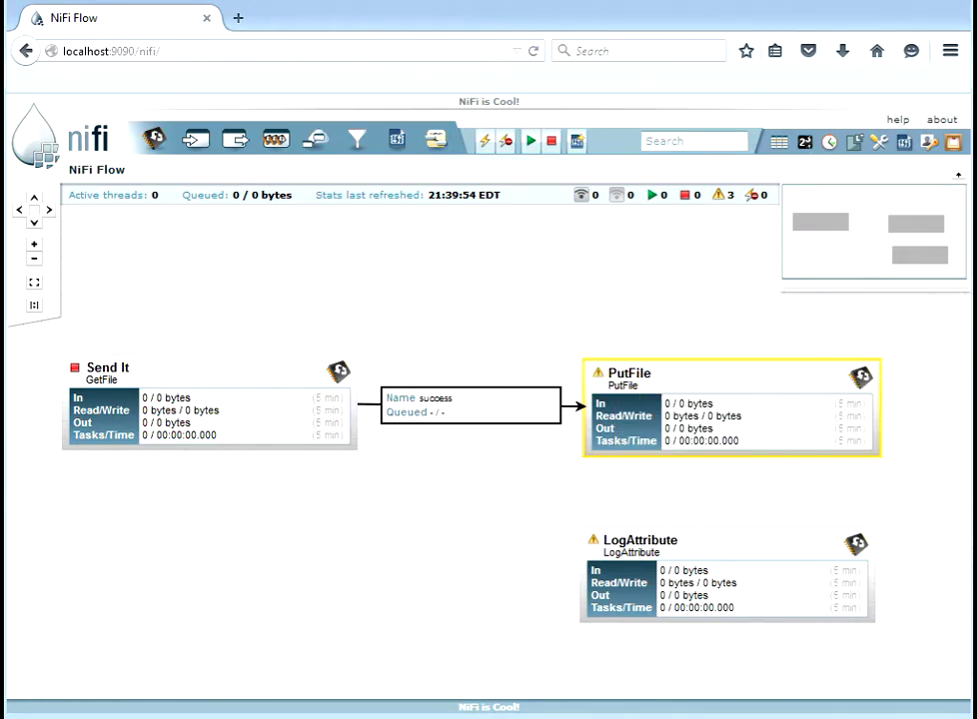
right_click(681, 384)
click(699, 388)
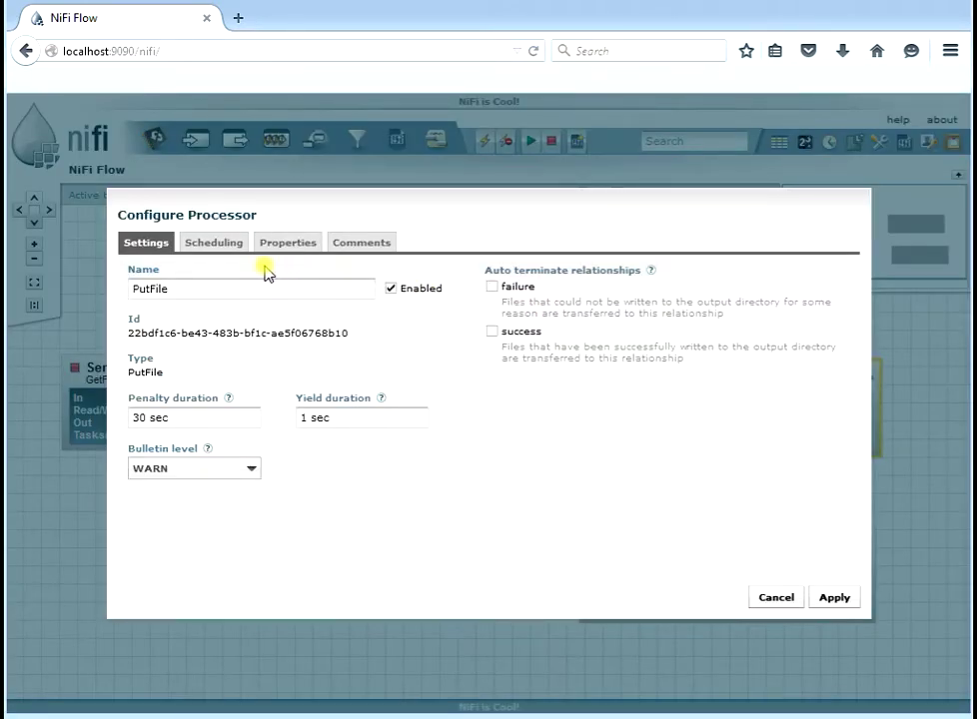
drag(219, 285, 99, 287)
text(Receive It)
click(831, 597)
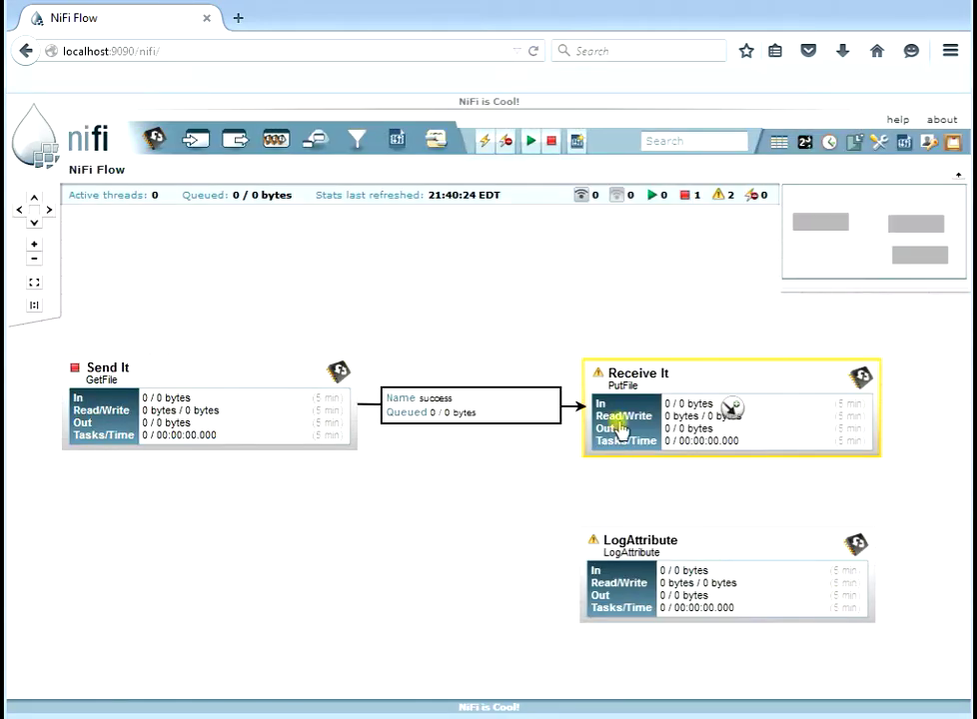
Set the Receive It processor's Directory property to C:\Demo\nifi-0.2.0-incubating-bin\RECEIVE and apply the configuration.
right_click(617, 379)
click(634, 396)
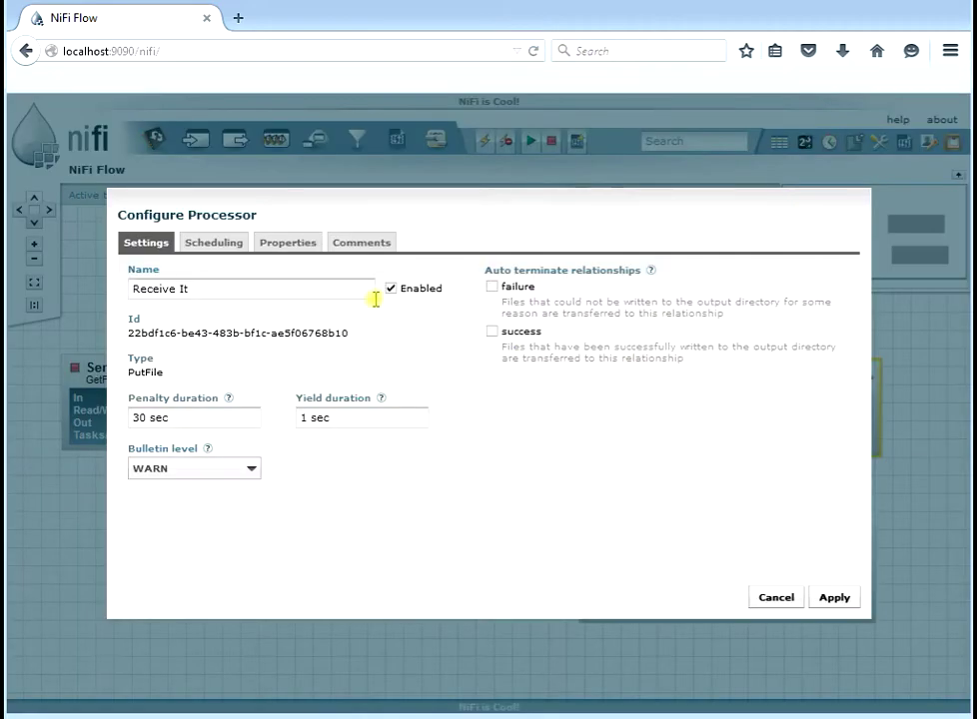
click(290, 247)
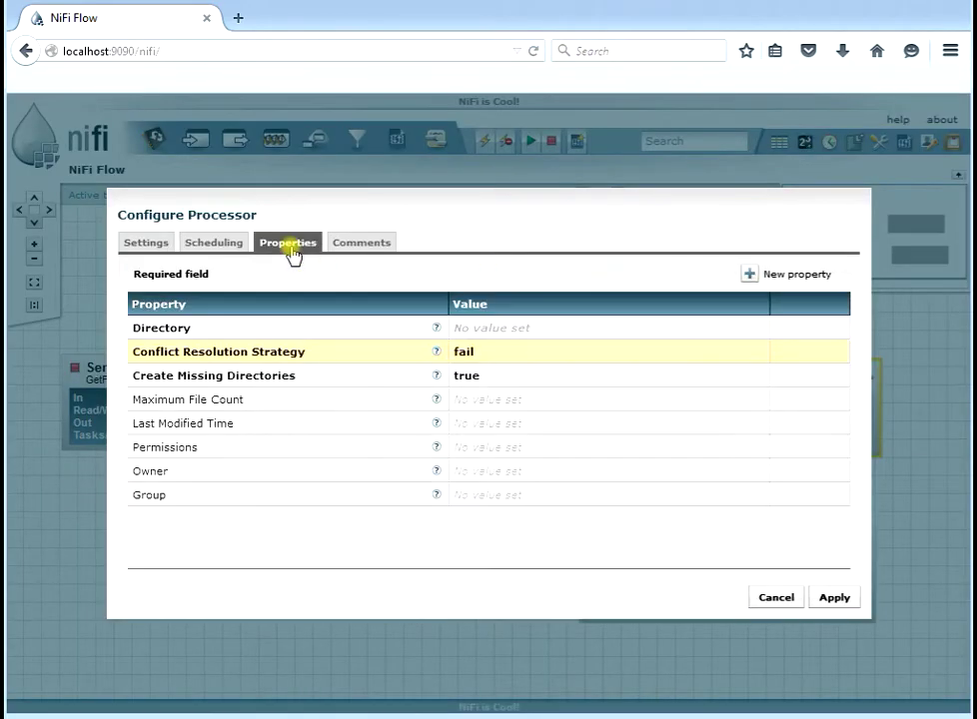
click(508, 330)
key(ctrl+v)
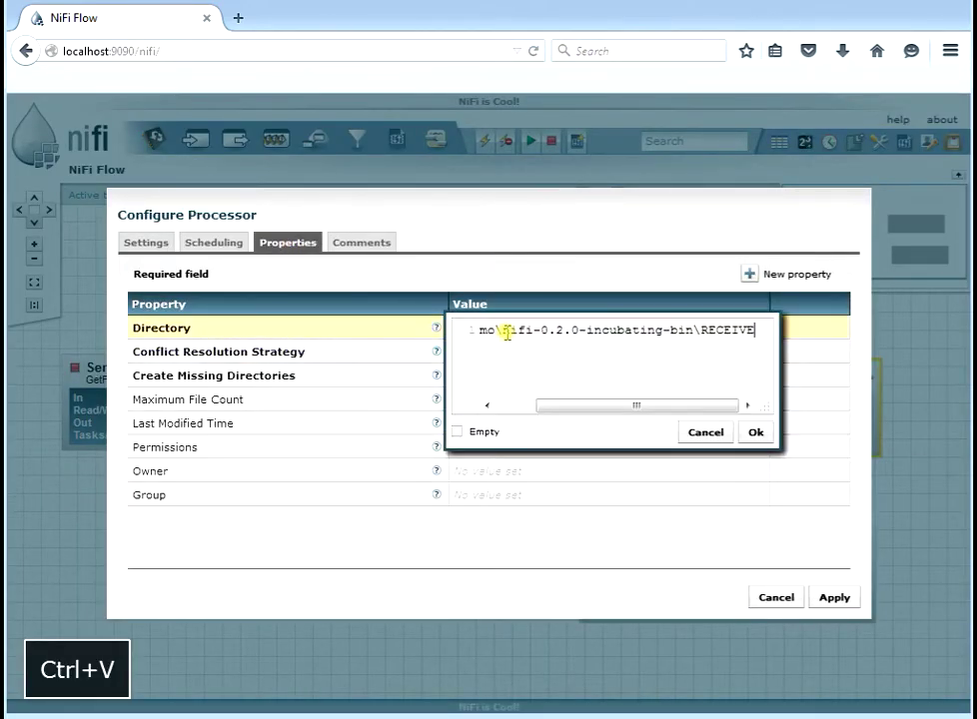
click(754, 432)
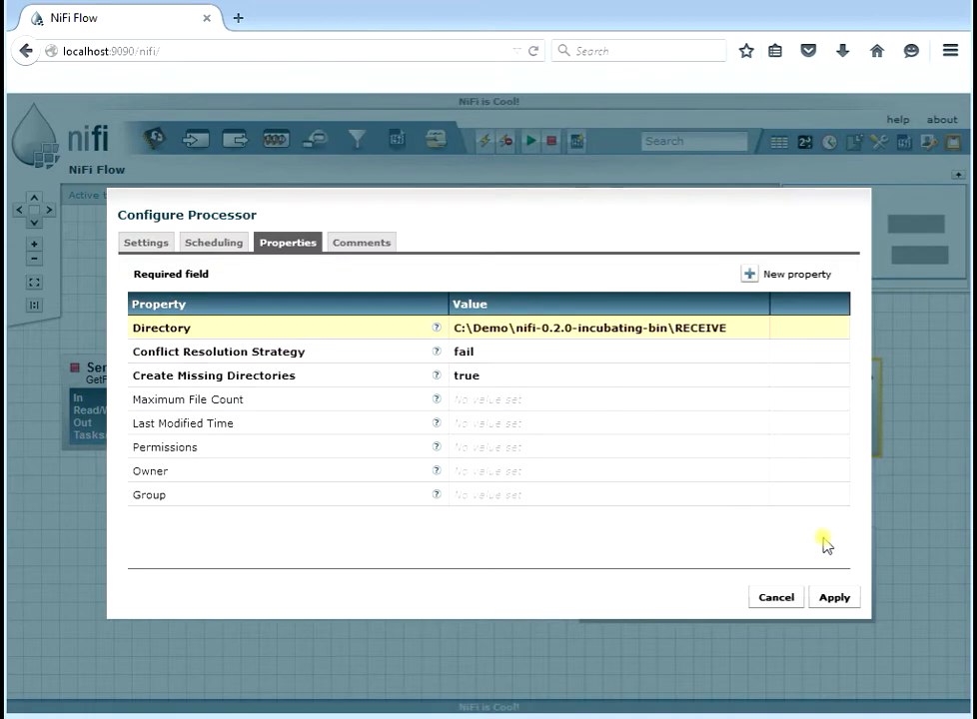
click(834, 599)
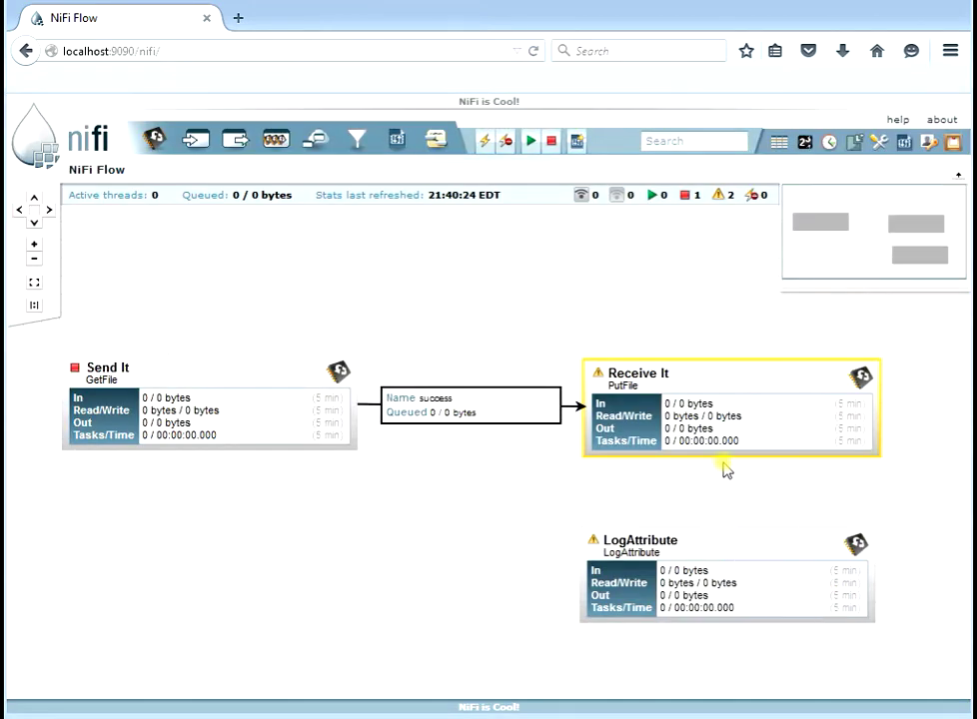
Connect Receive It to LogAttribute for the failure relationship and shift LogAttribute slightly to the right beneath it.
drag(730, 409, 731, 555)
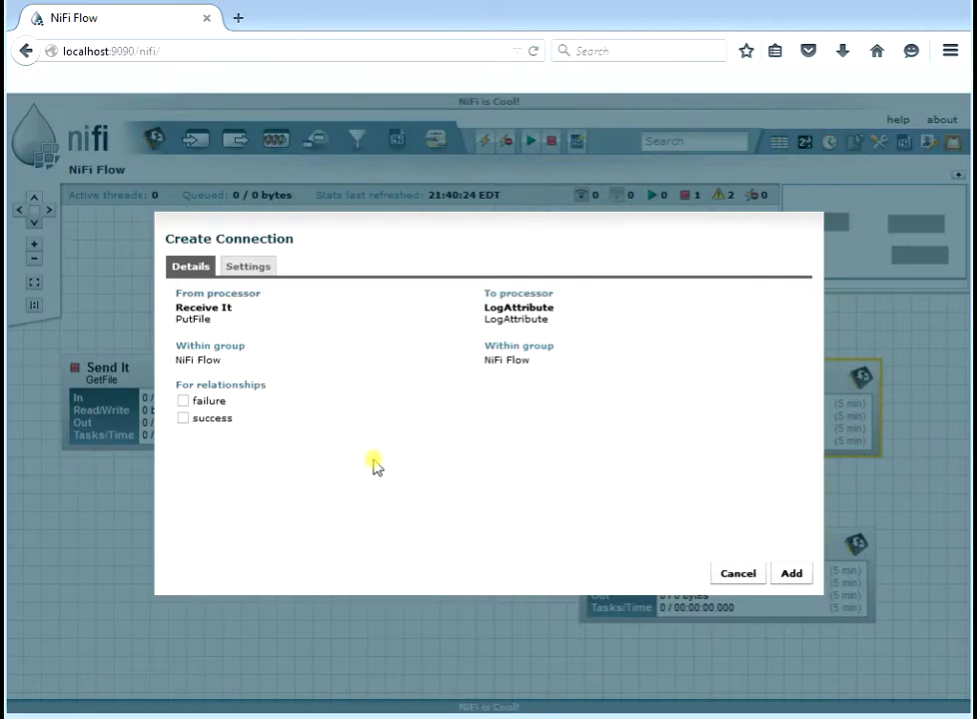
click(184, 402)
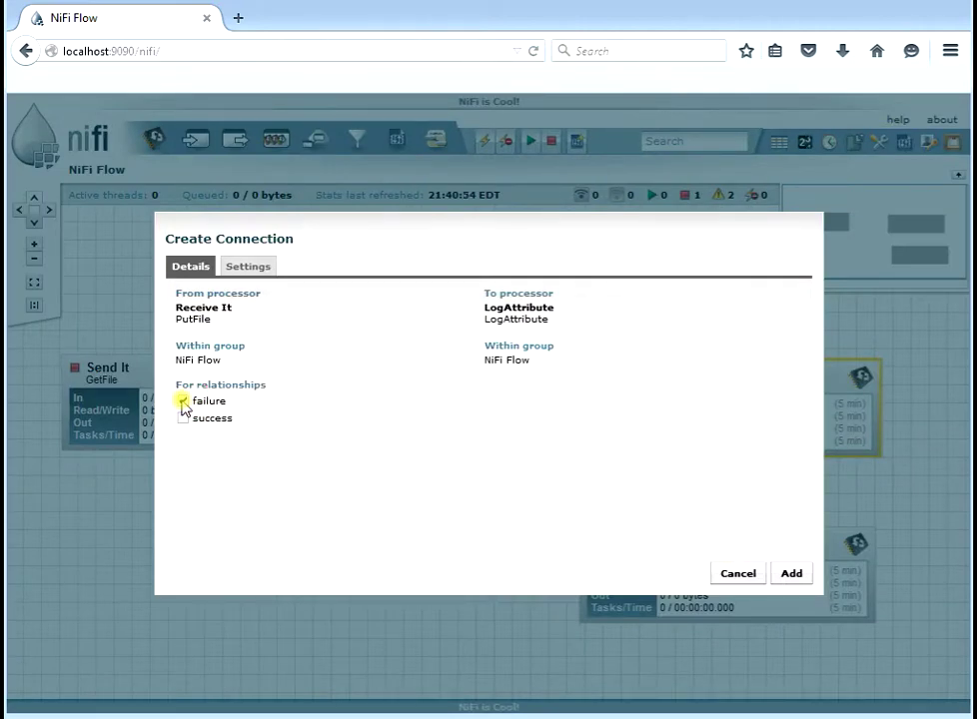
click(796, 577)
click(717, 561)
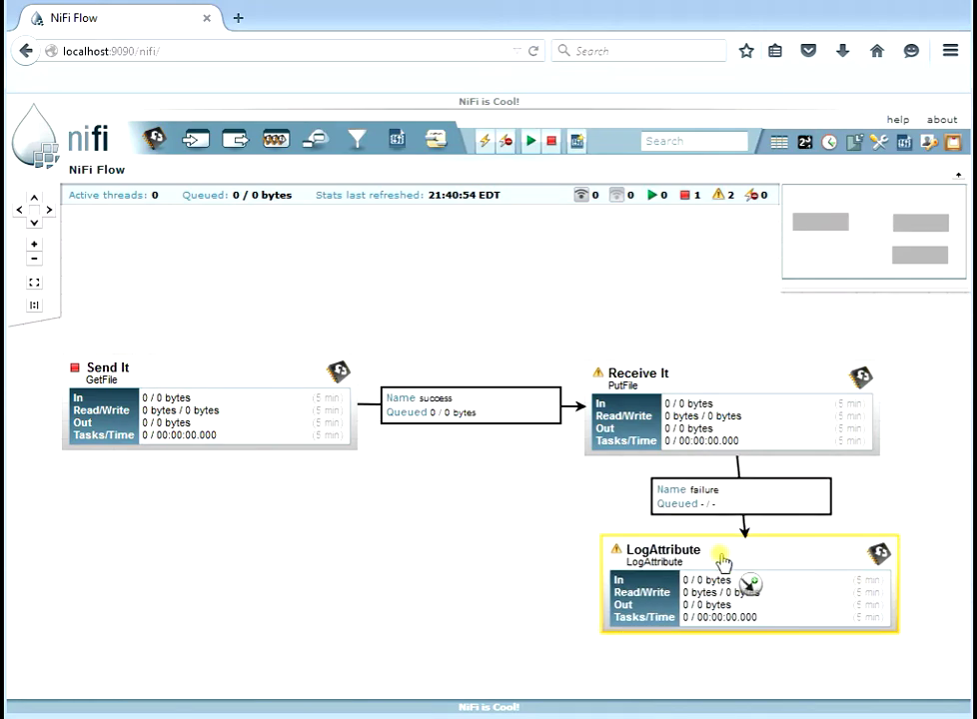
drag(719, 555, 711, 555)
Set the LogAttribute processor's Log Level property to error and apply the configuration.
right_click(713, 555)
click(746, 568)
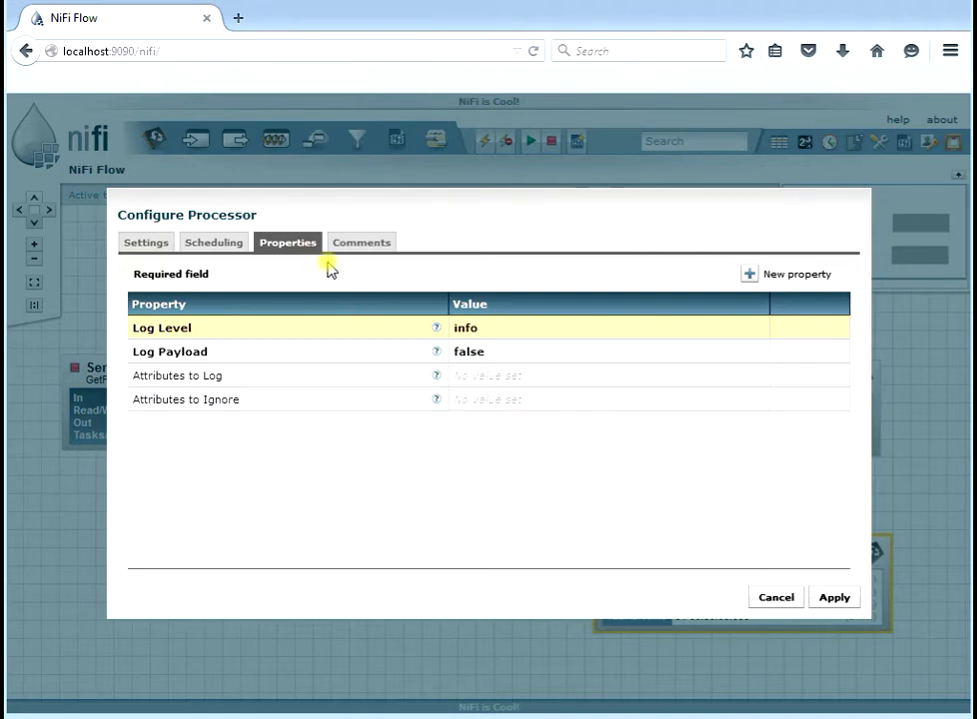
click(470, 329)
click(473, 332)
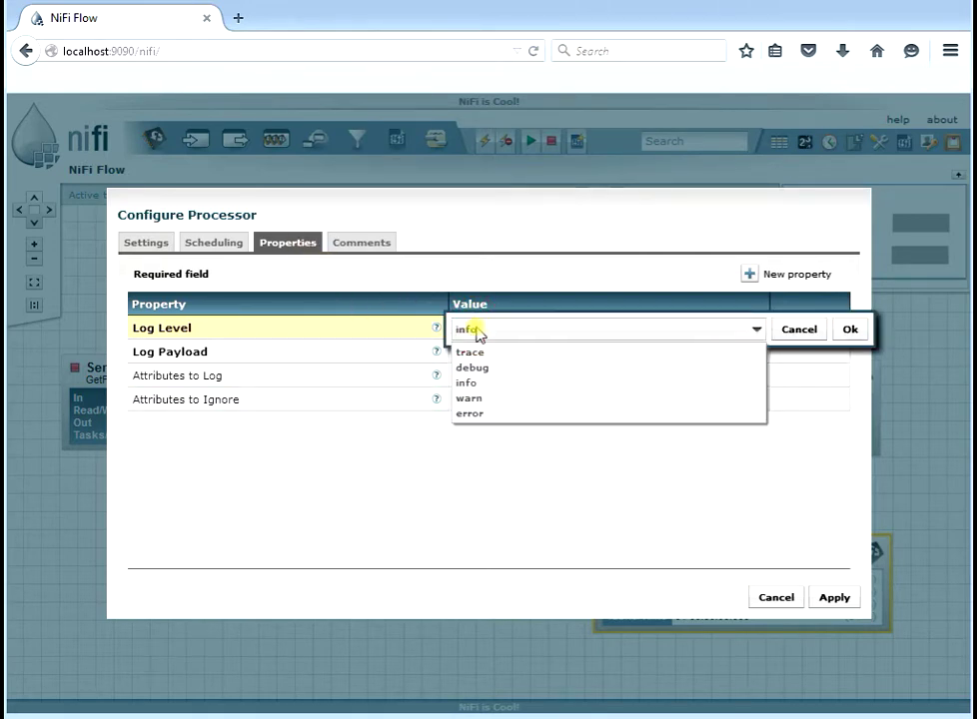
click(472, 413)
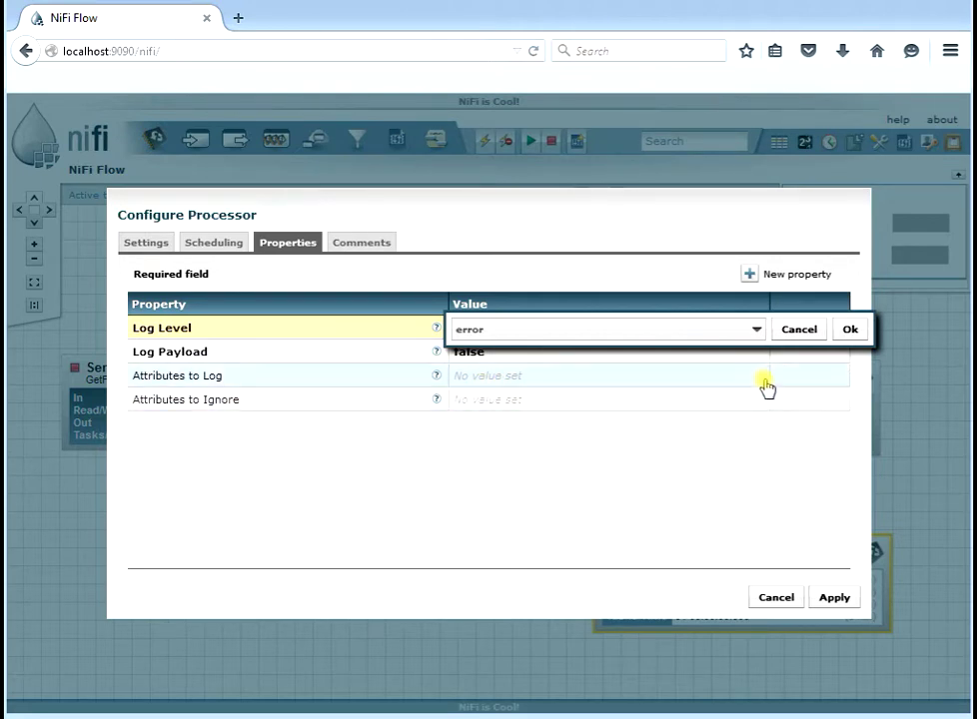
click(852, 330)
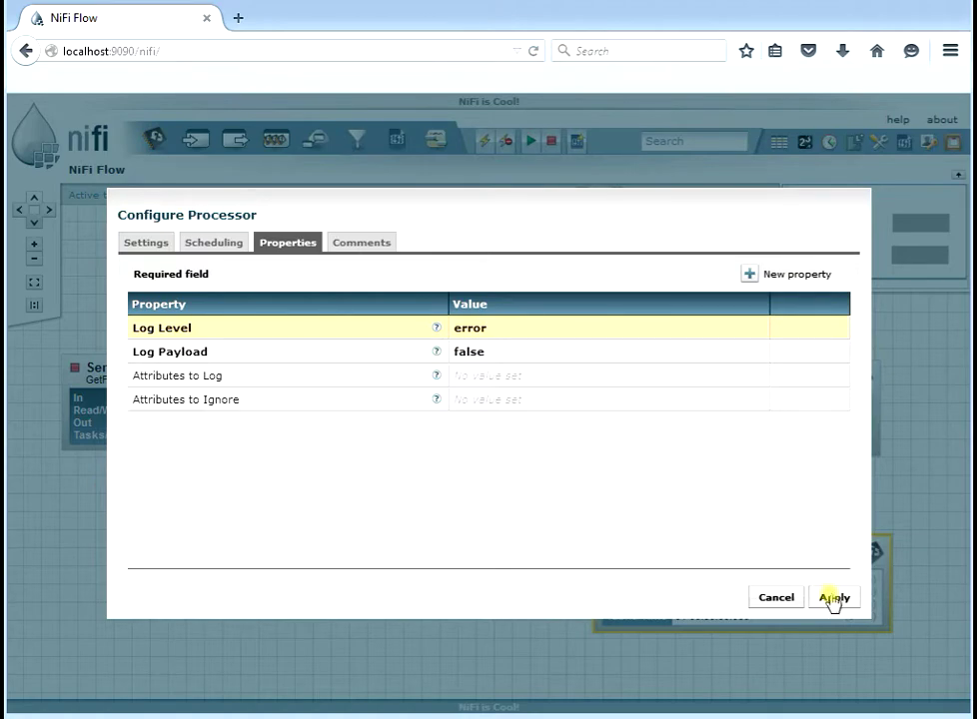
click(833, 598)
Rename the LogAttribute processor to "Log It" and auto-terminate its success relationship.
right_click(696, 548)
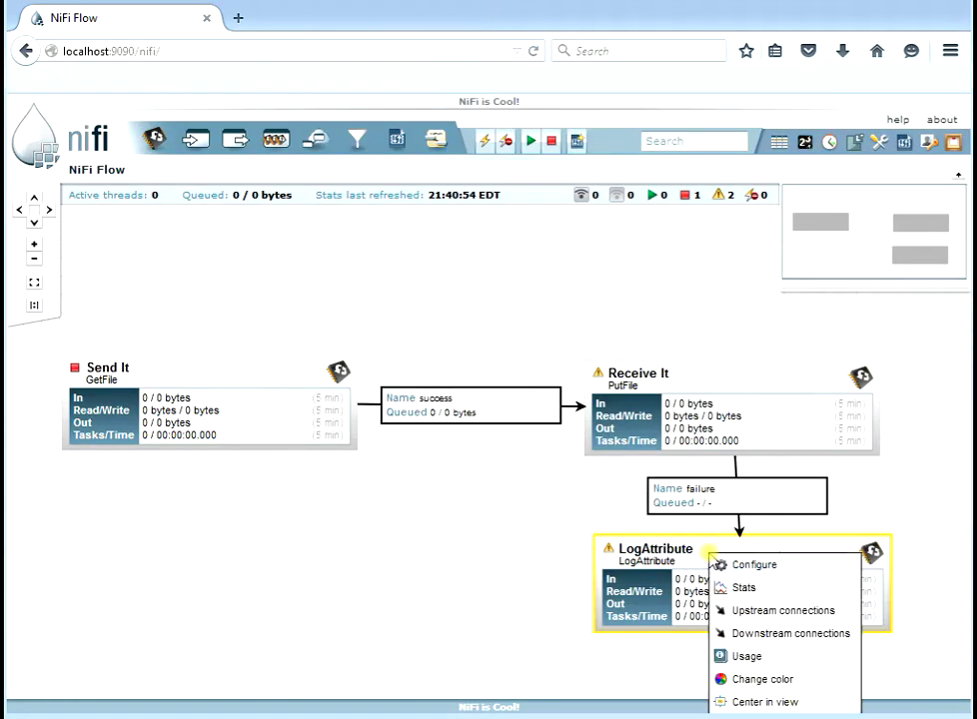
click(724, 564)
click(138, 245)
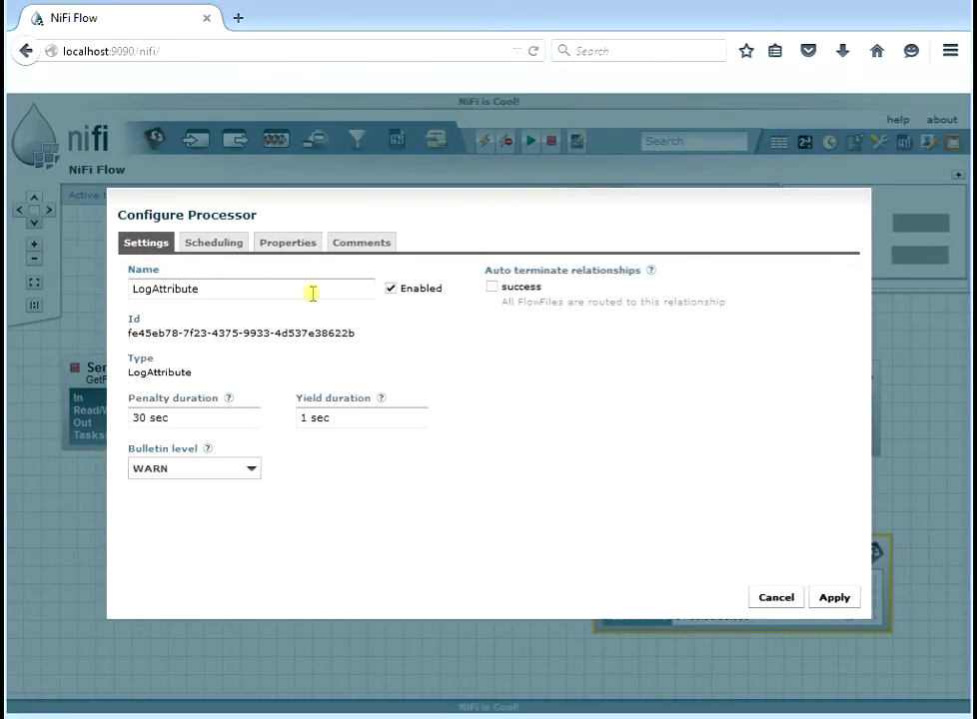
drag(269, 287, 98, 277)
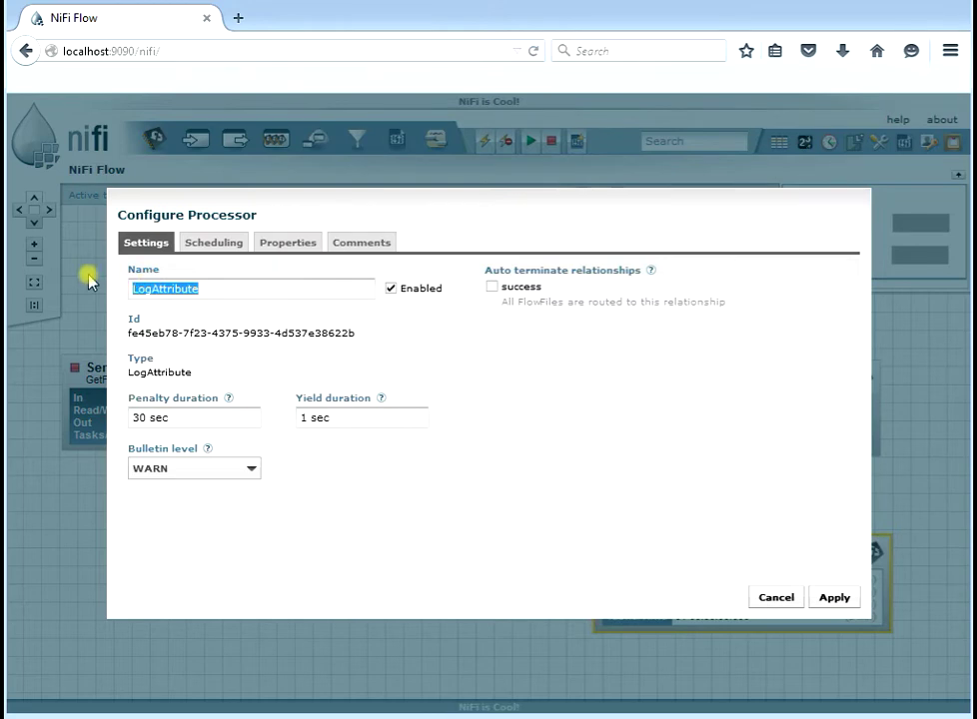
text(Log It)
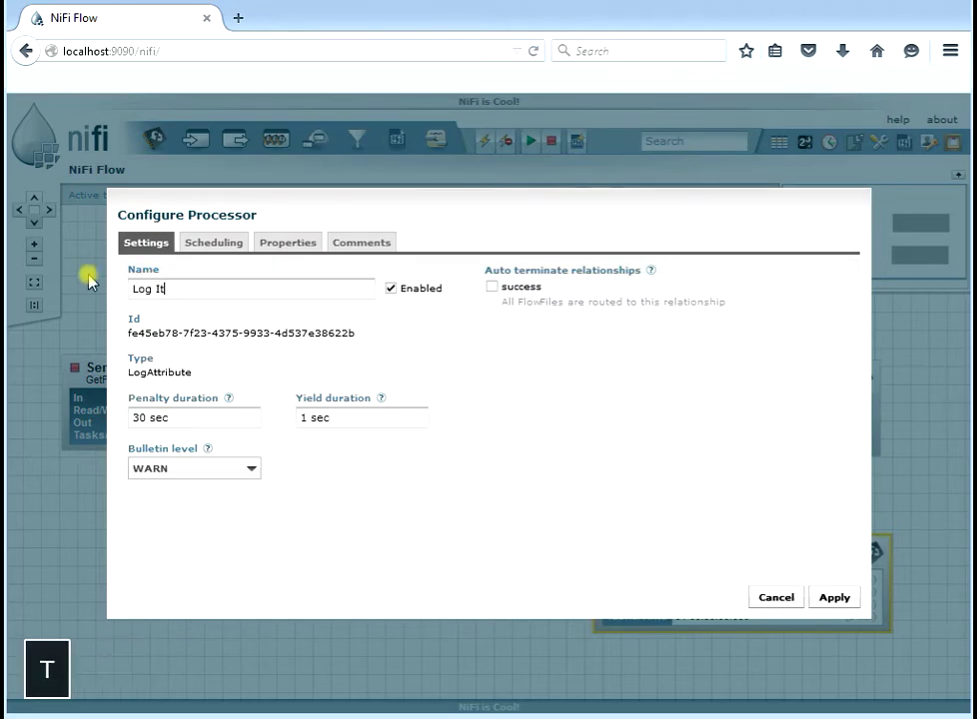
click(491, 287)
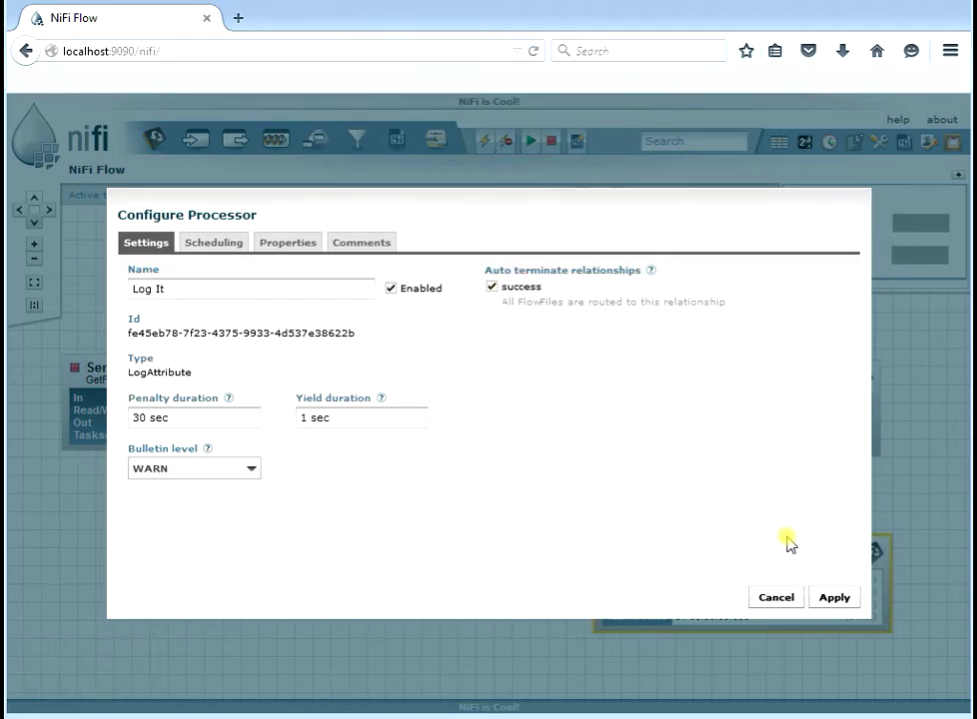
click(833, 597)
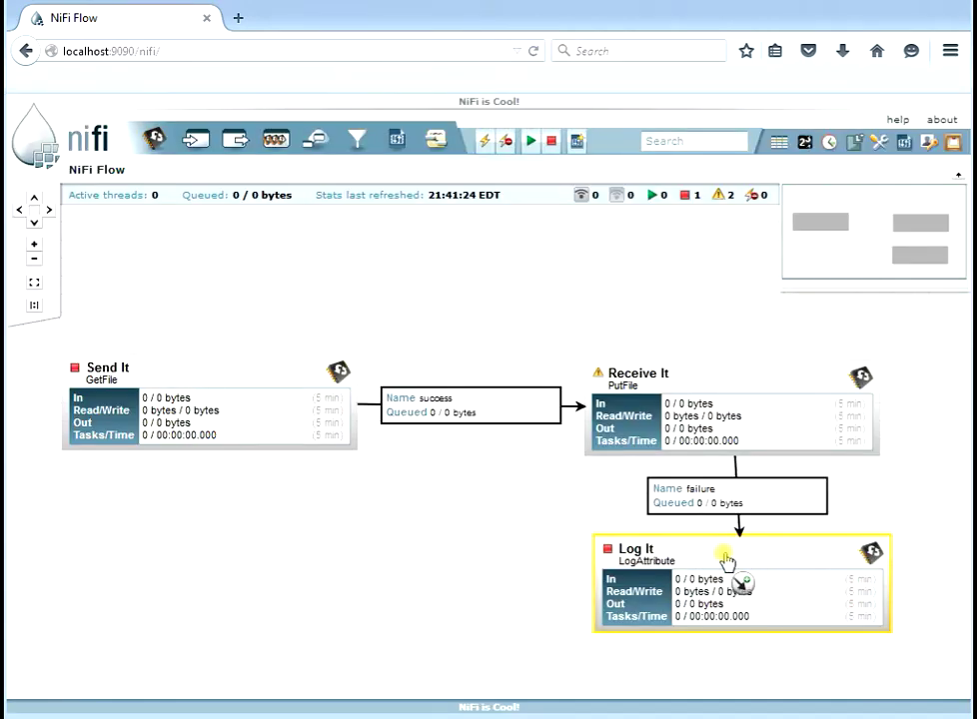
Auto-terminate the success relationship of the Receive It processor and apply the configuration.
mouse_move(599, 376)
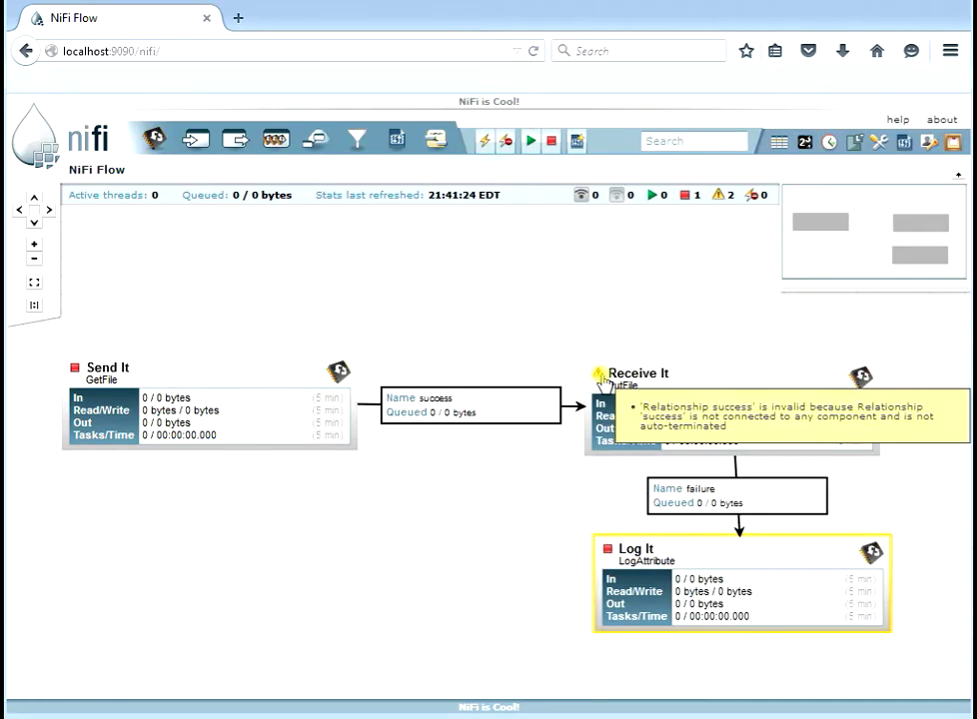
click(641, 376)
right_click(646, 376)
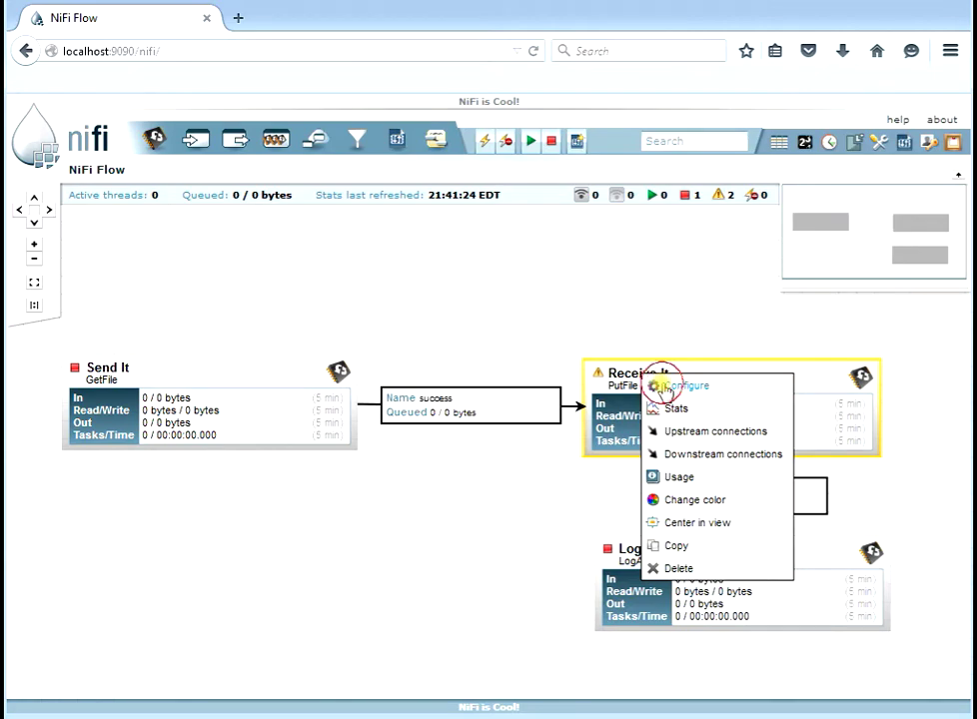
click(663, 386)
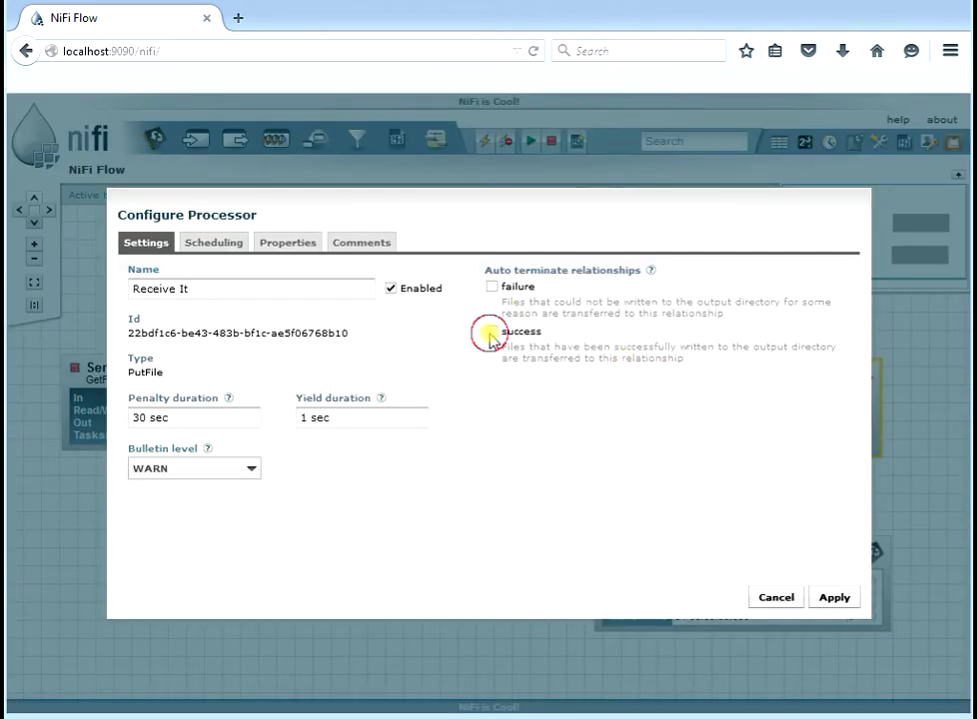
click(835, 598)
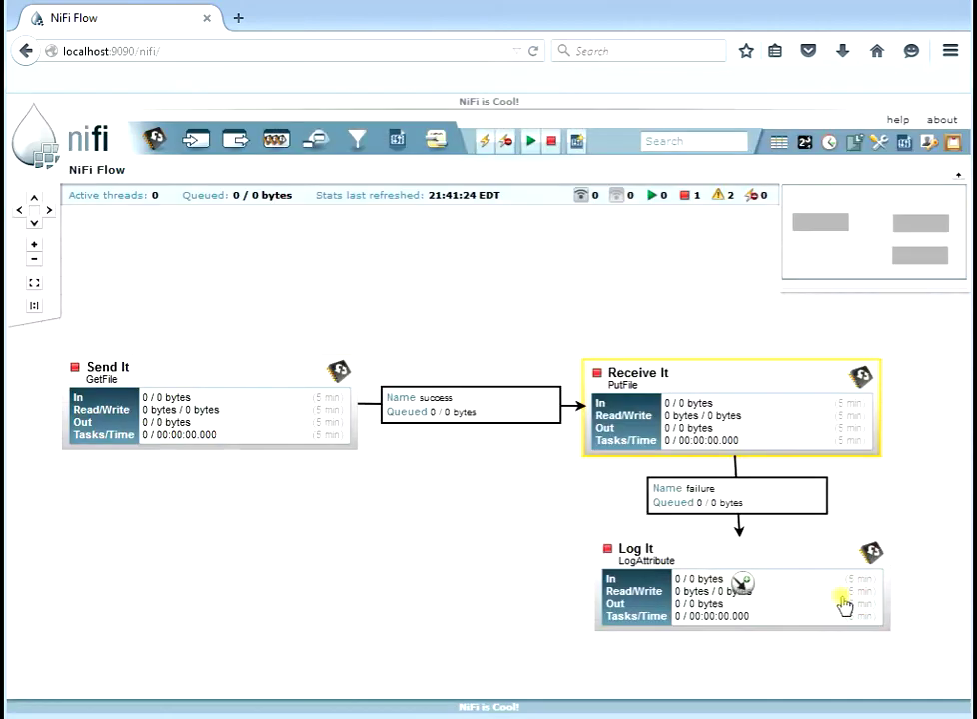
Start the Send It, Receive It and Log It processors together and refresh the flow status.
click(903, 660)
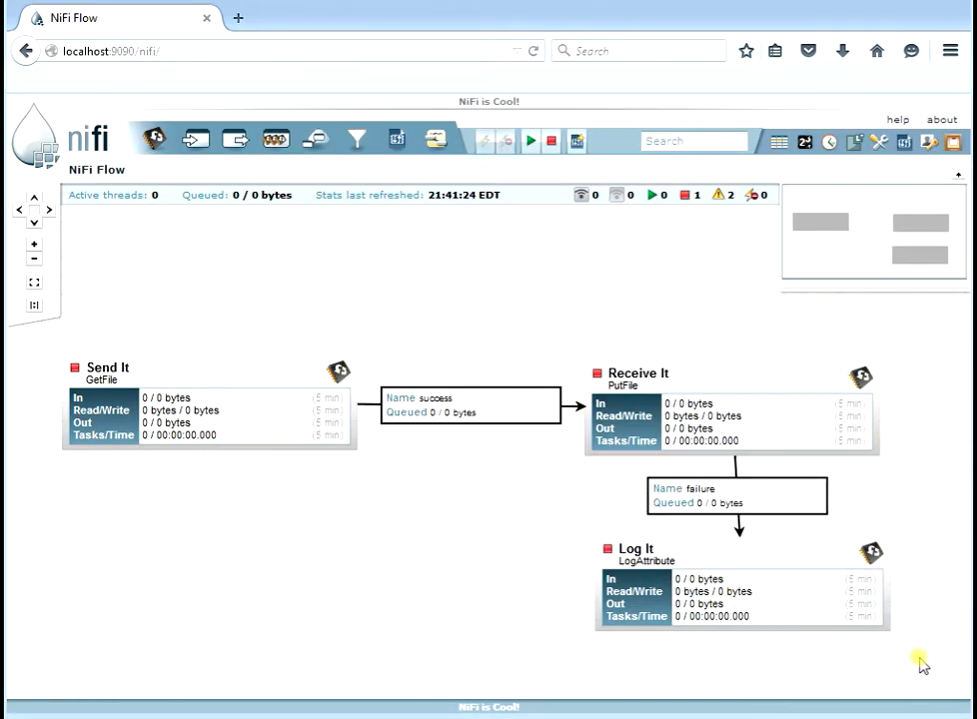
drag(919, 659, 40, 340)
click(530, 145)
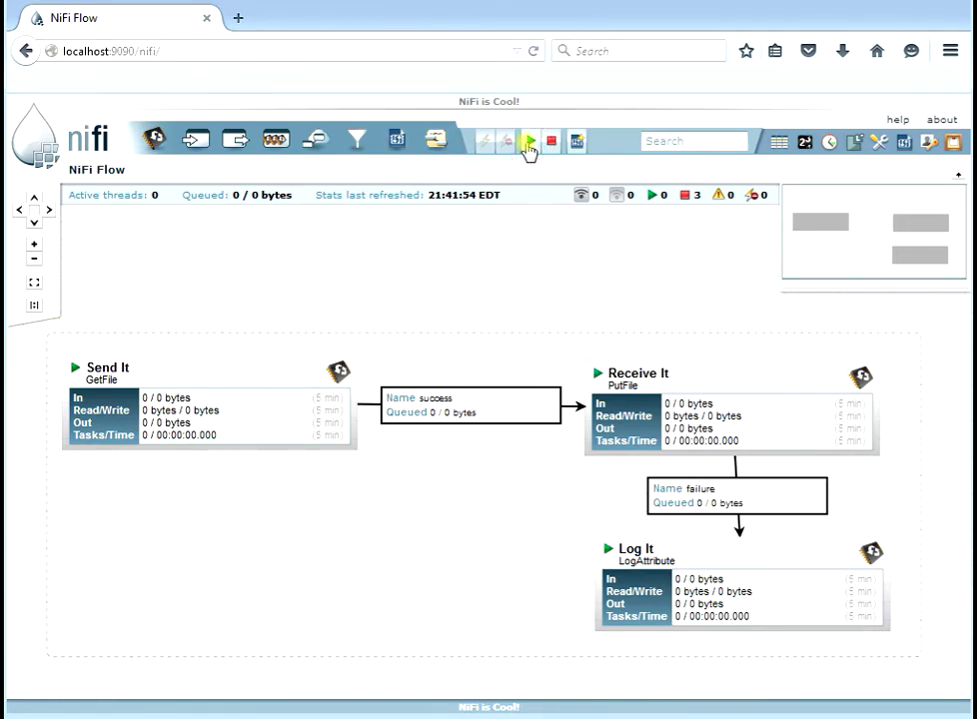
click(564, 255)
right_click(564, 255)
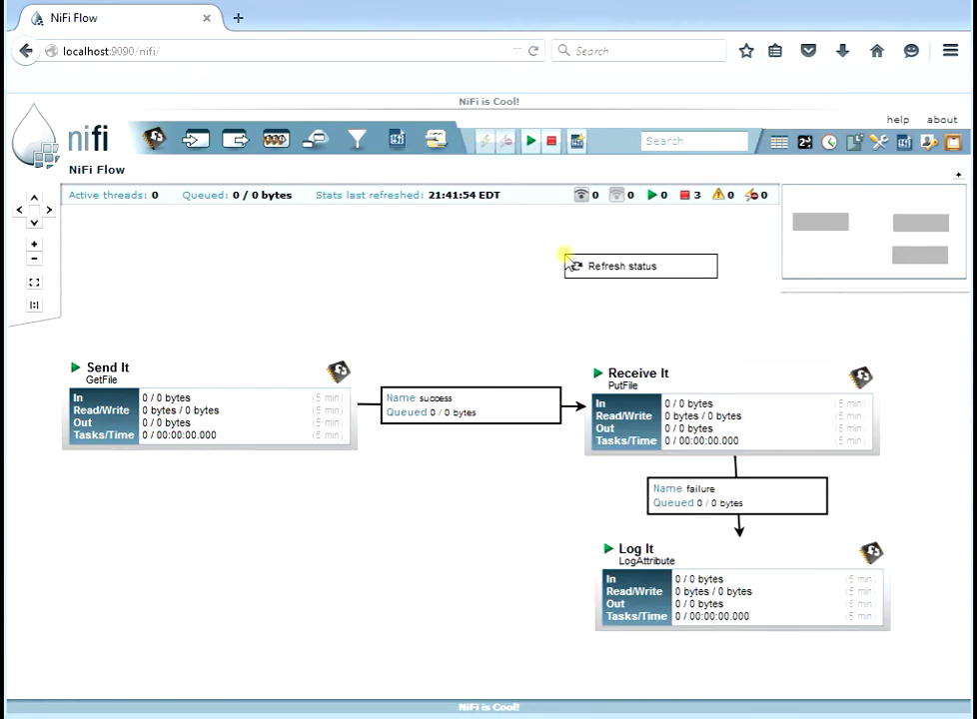
click(586, 267)
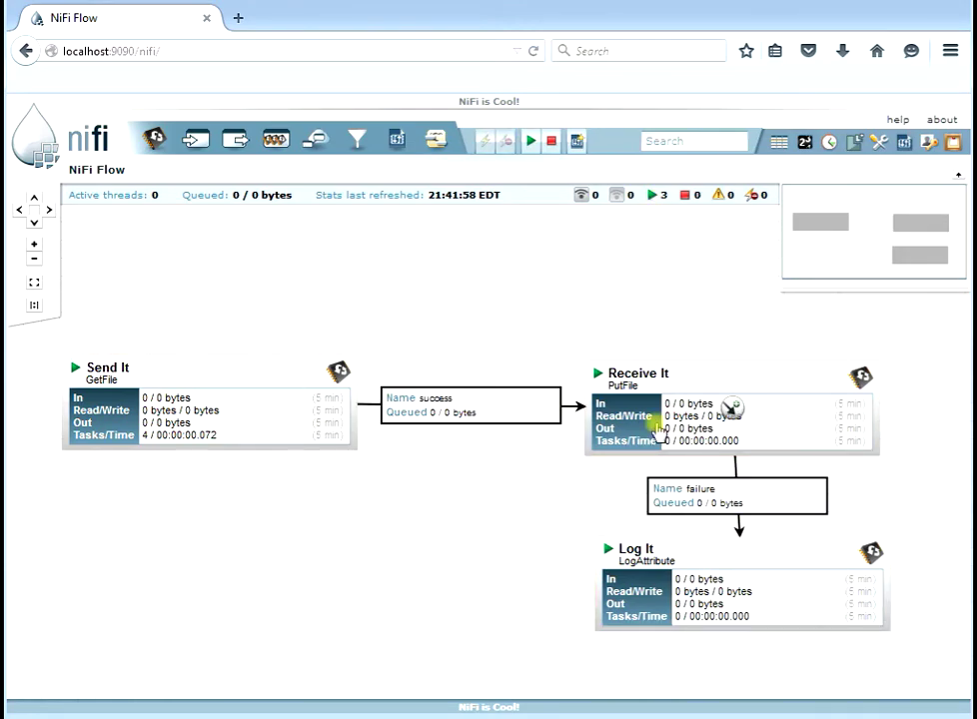
click(649, 553)
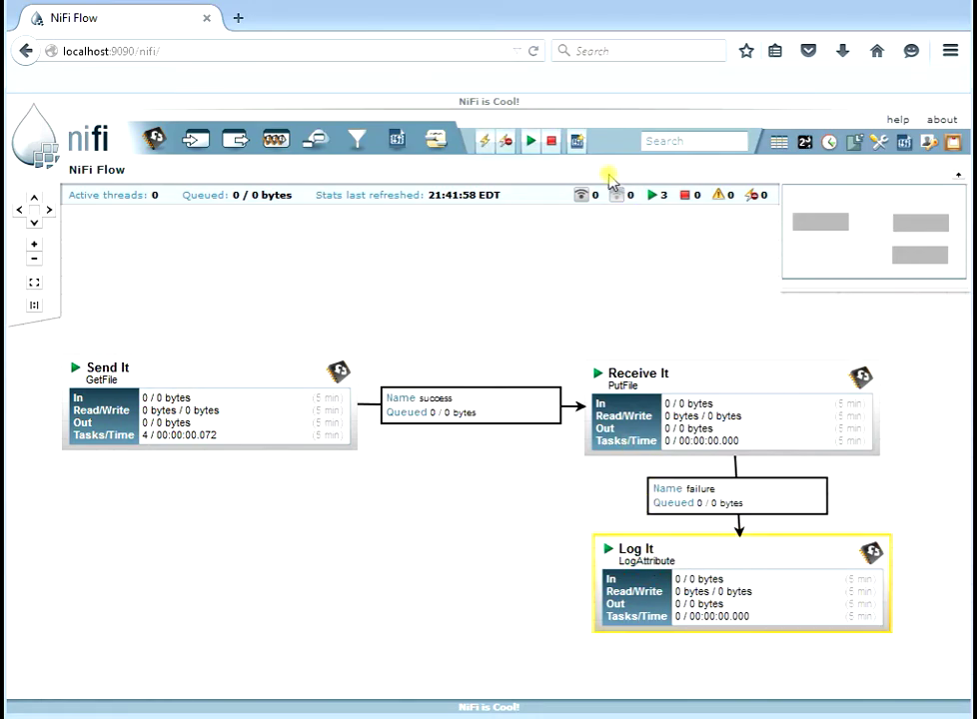
Switch to Windows Explorer and paste the README file into the SEND folder under nifi-0.2.0-incubating-bin two separate times.
click(378, 244)
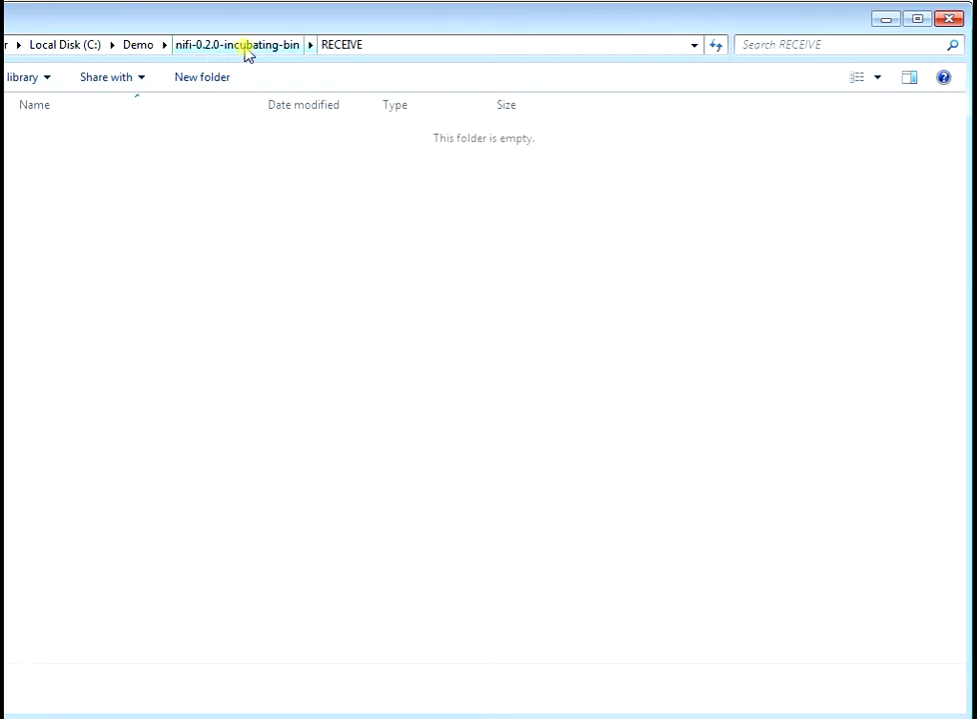
click(247, 46)
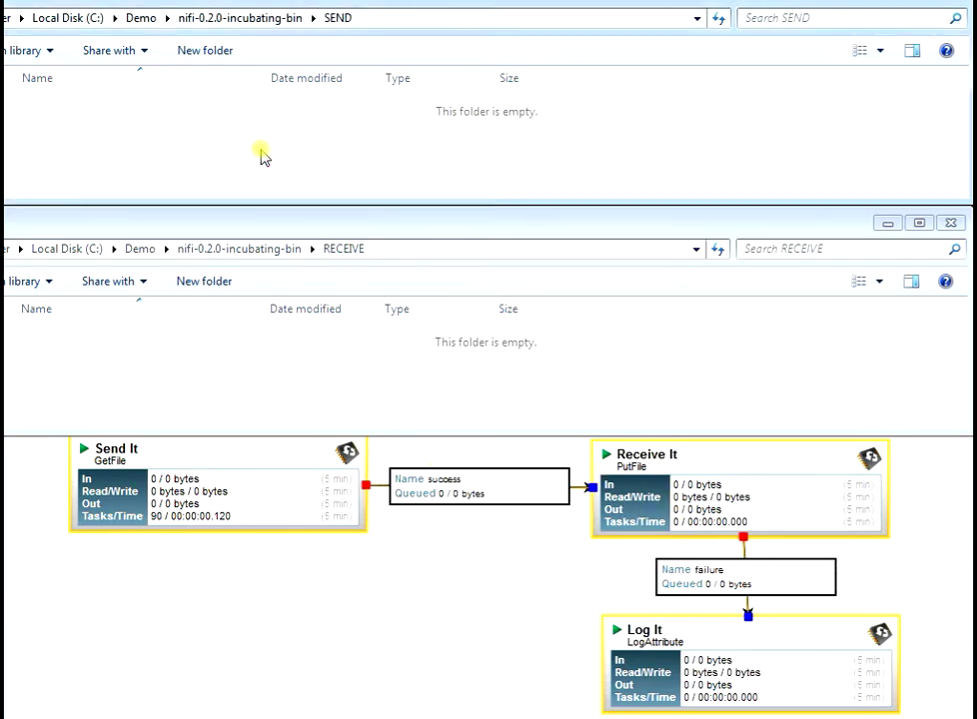
key(ctrl+v)
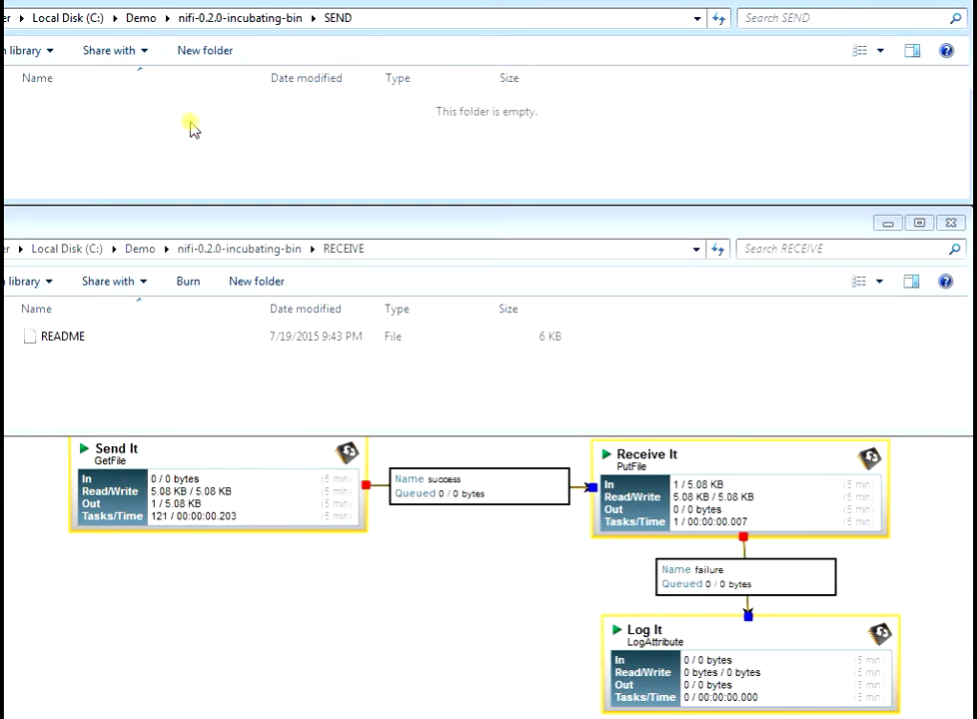
key(ctrl+v)
Refresh the NiFi flow status and examine the Log It error's filename attribute in the Bulletin Board.
click(360, 575)
right_click(363, 580)
click(392, 600)
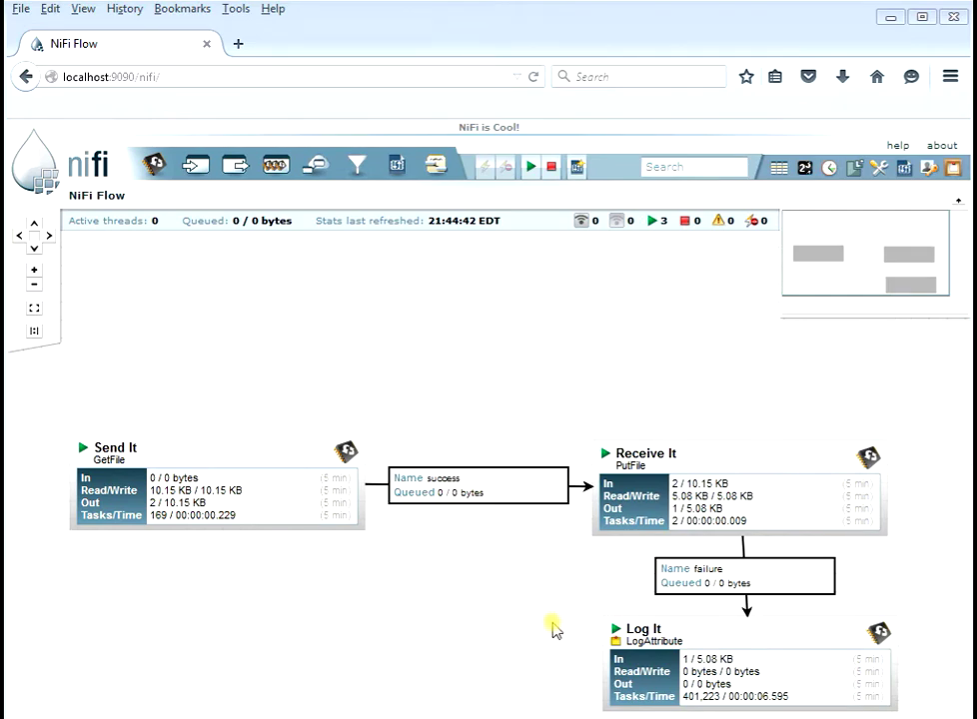
mouse_move(615, 642)
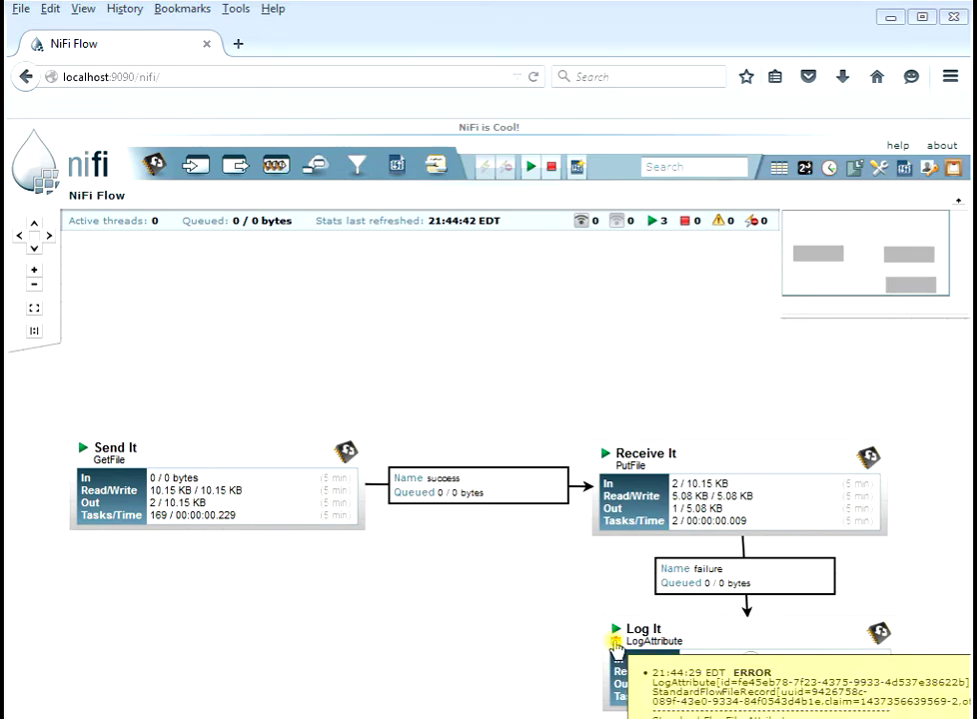
click(953, 169)
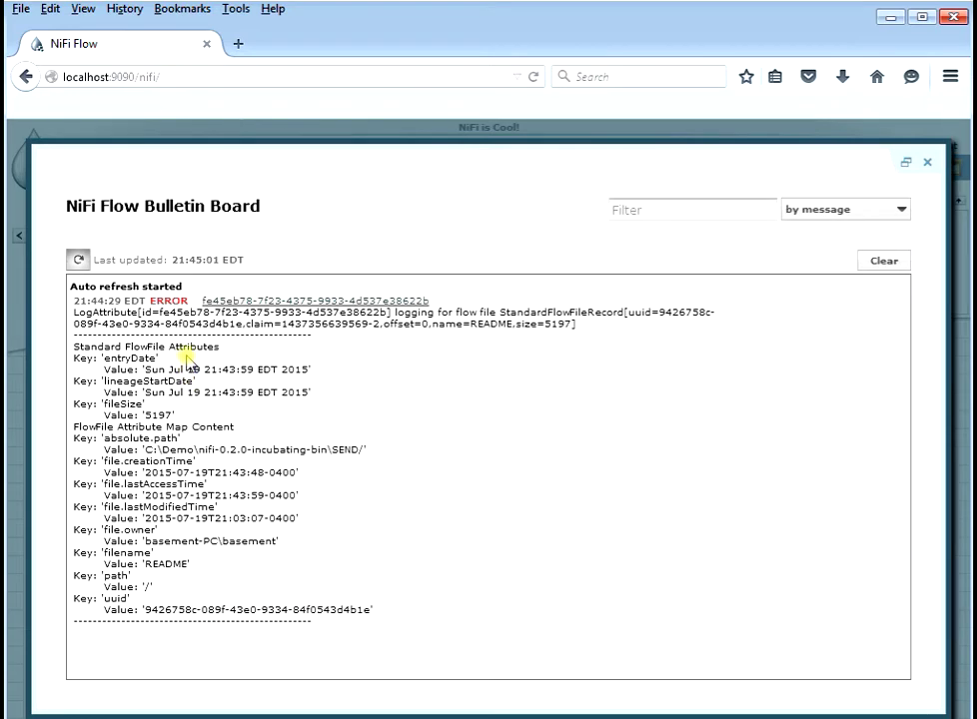
double_click(128, 552)
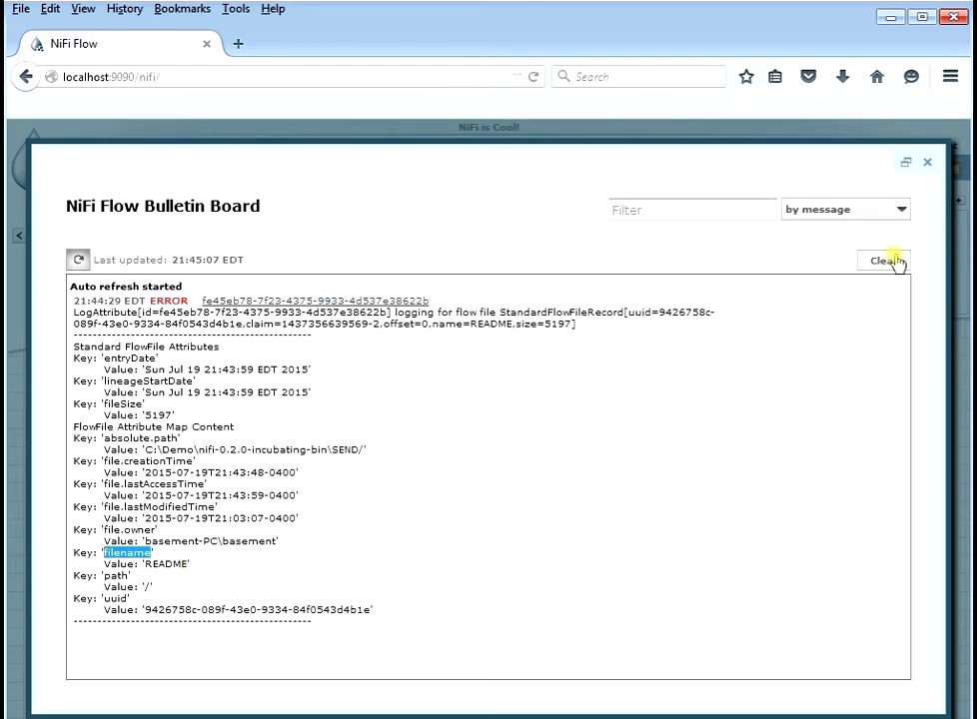
click(928, 166)
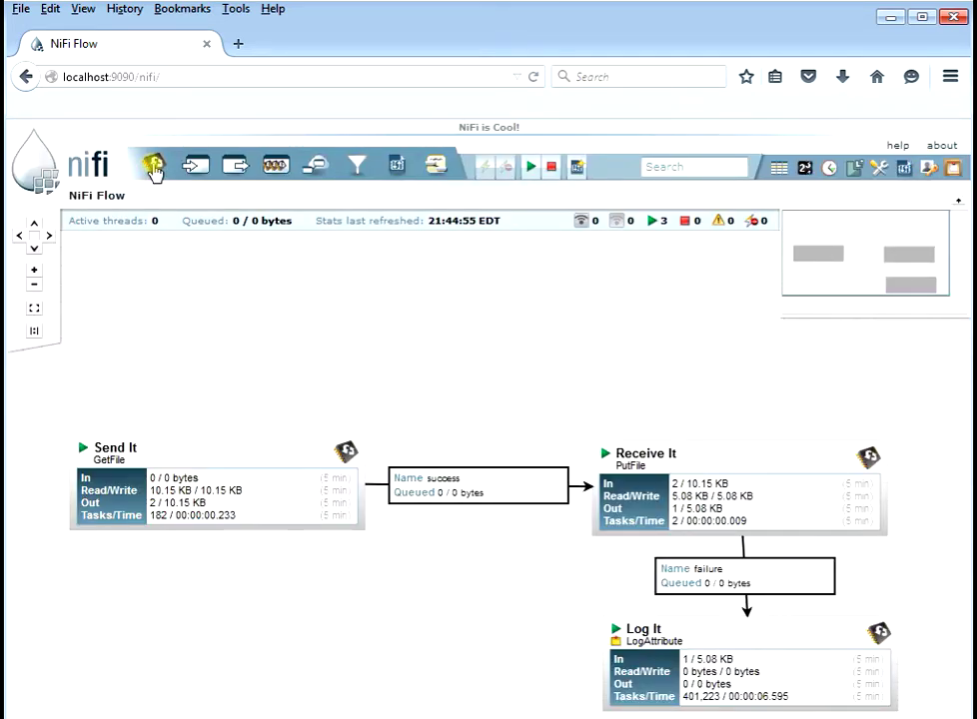
Add an UpdateAttribute processor and place it above the success connection between Send It and Receive It.
drag(152, 170, 476, 376)
click(629, 244)
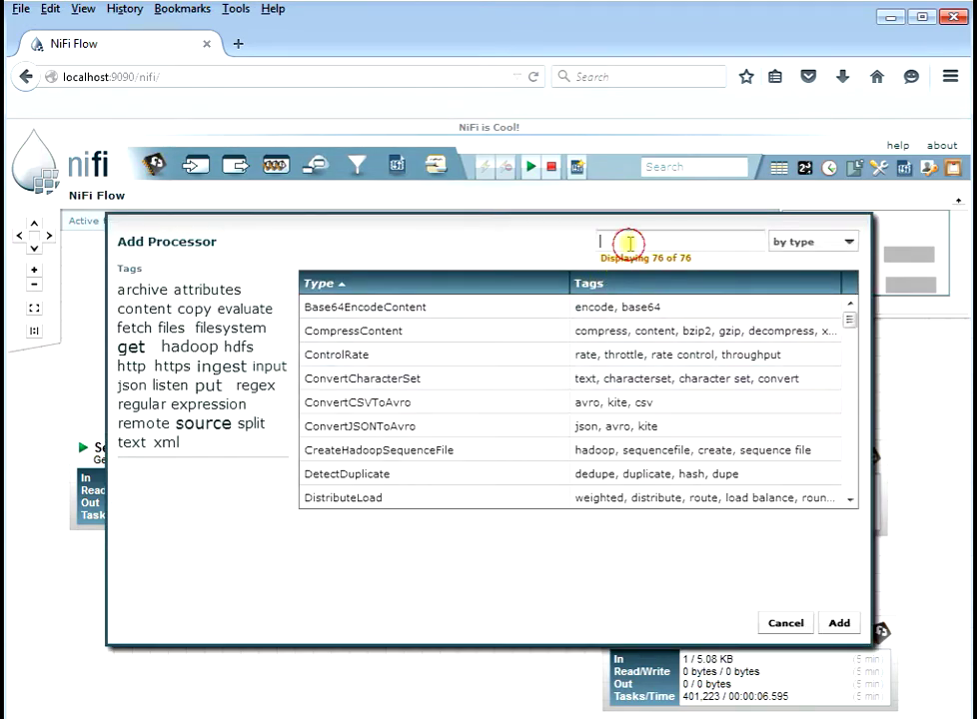
text(Up)
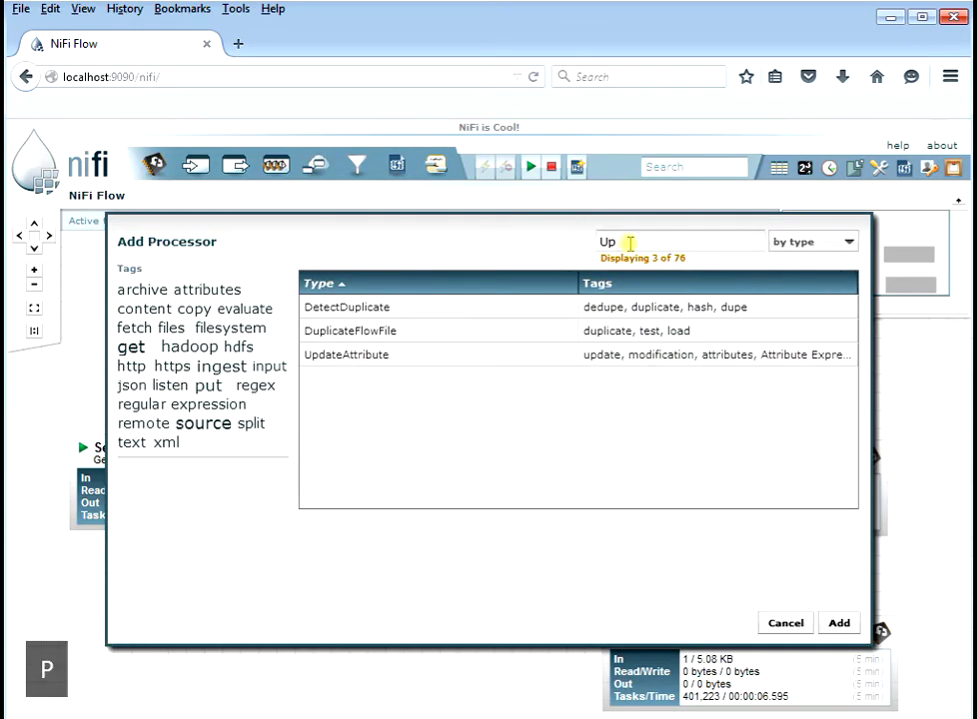
click(616, 357)
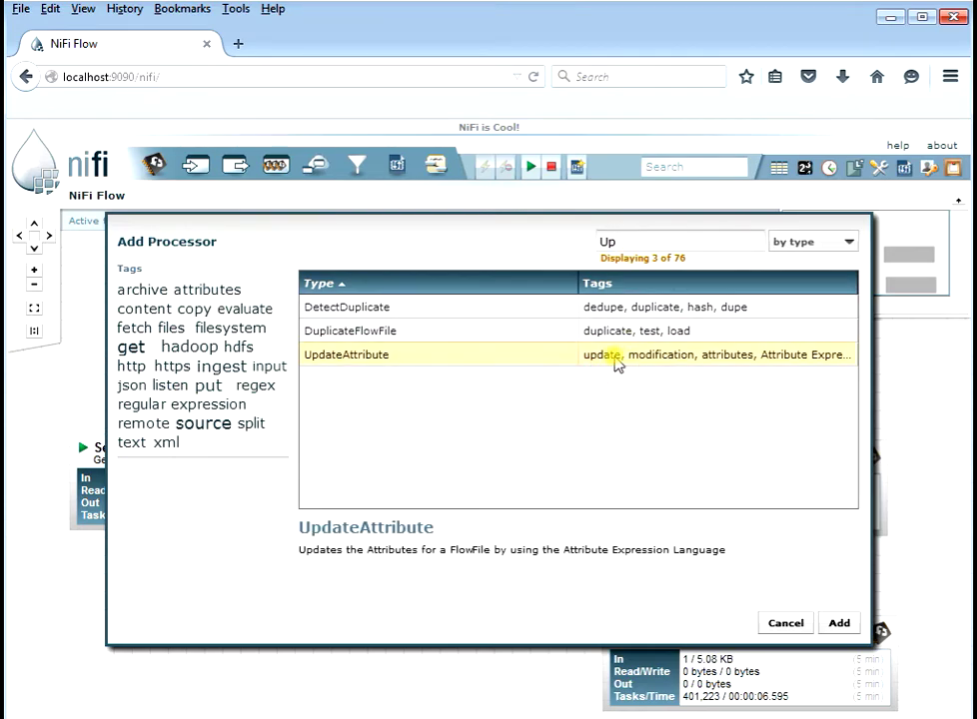
click(838, 621)
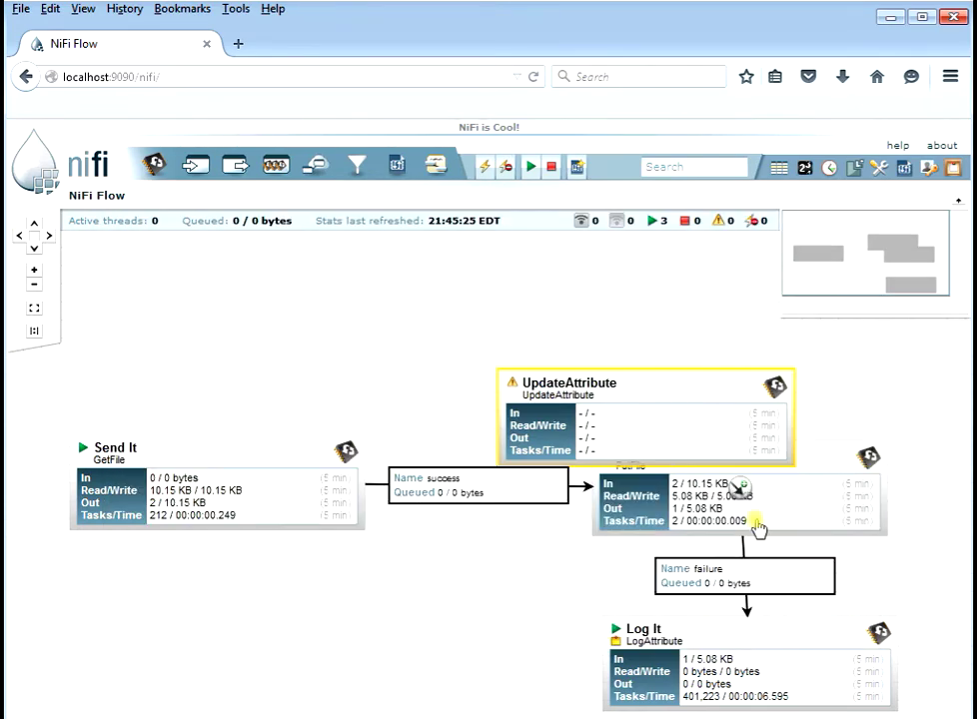
drag(596, 378, 508, 309)
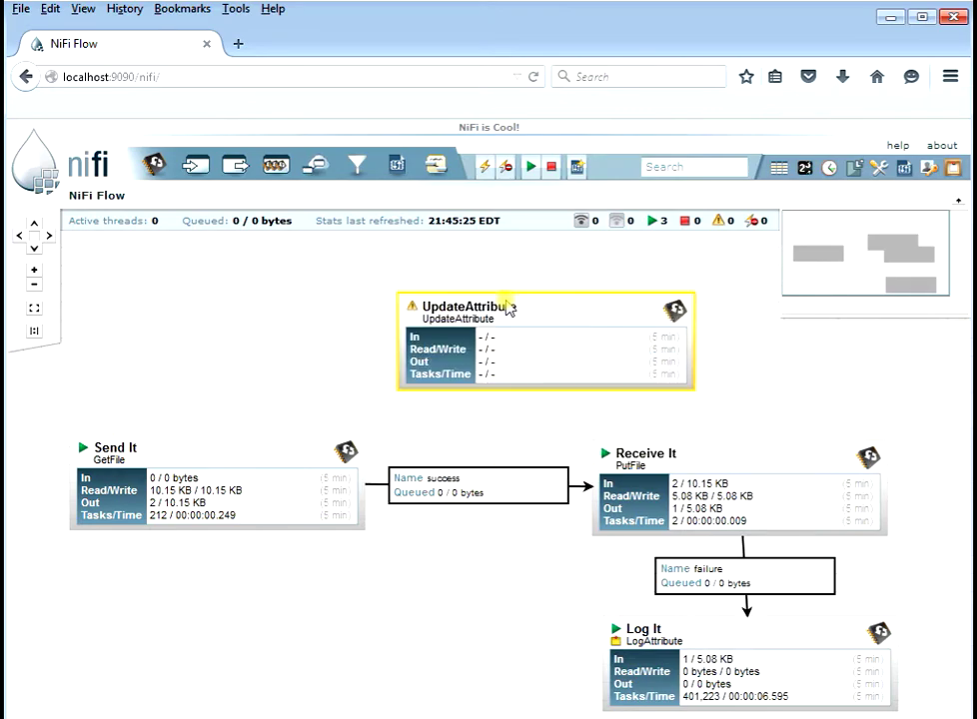
Add a filename property with the value gotit.txt to the UpdateAttribute processor and apply the configuration.
right_click(506, 308)
click(528, 310)
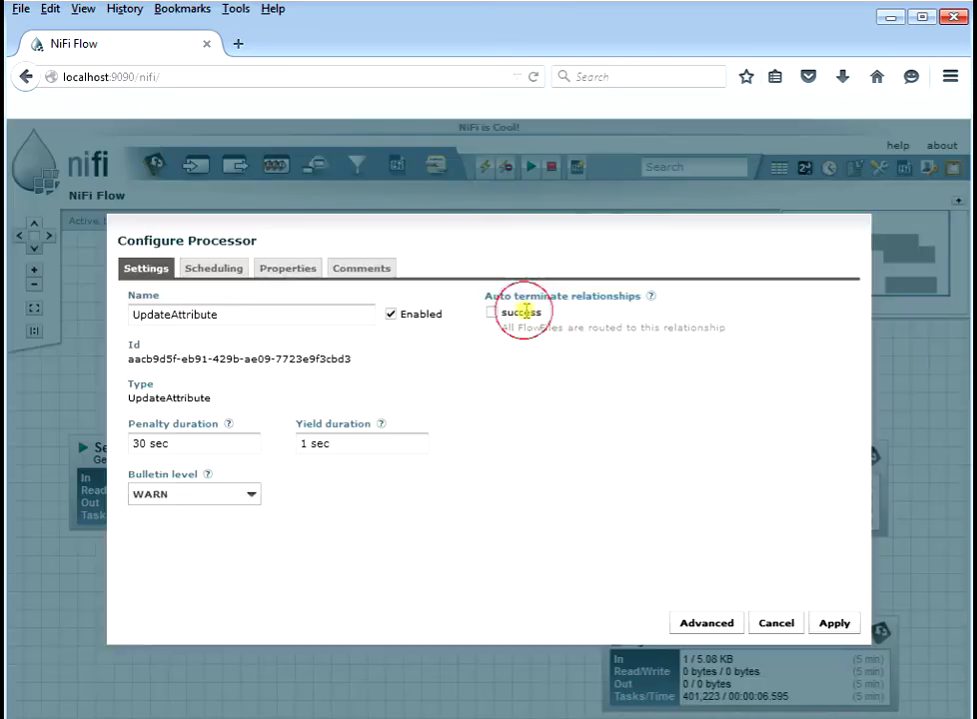
click(292, 274)
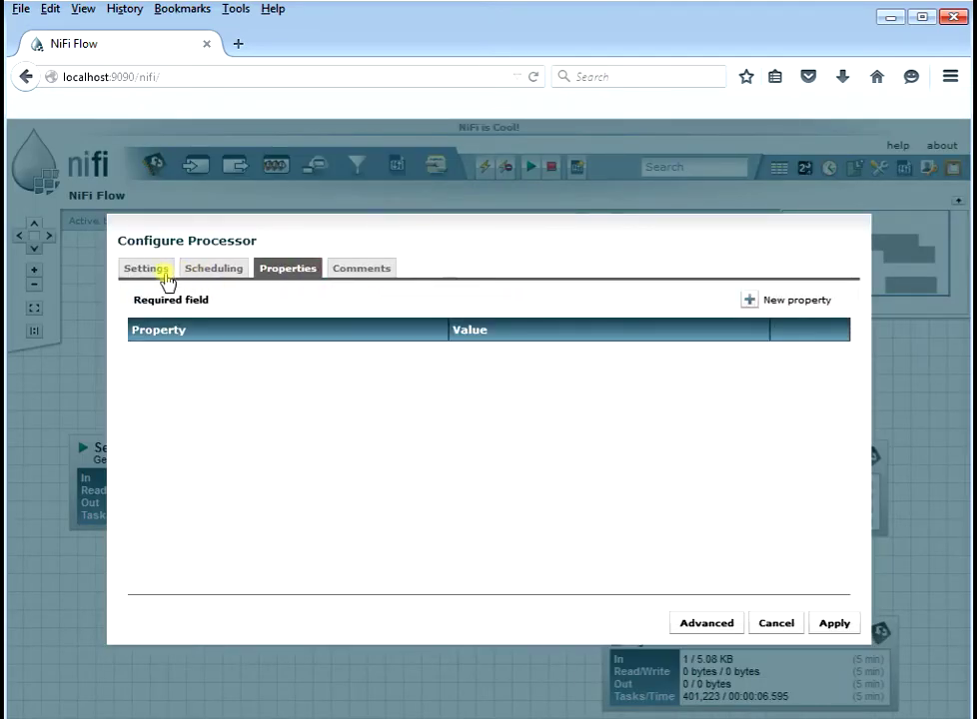
click(748, 301)
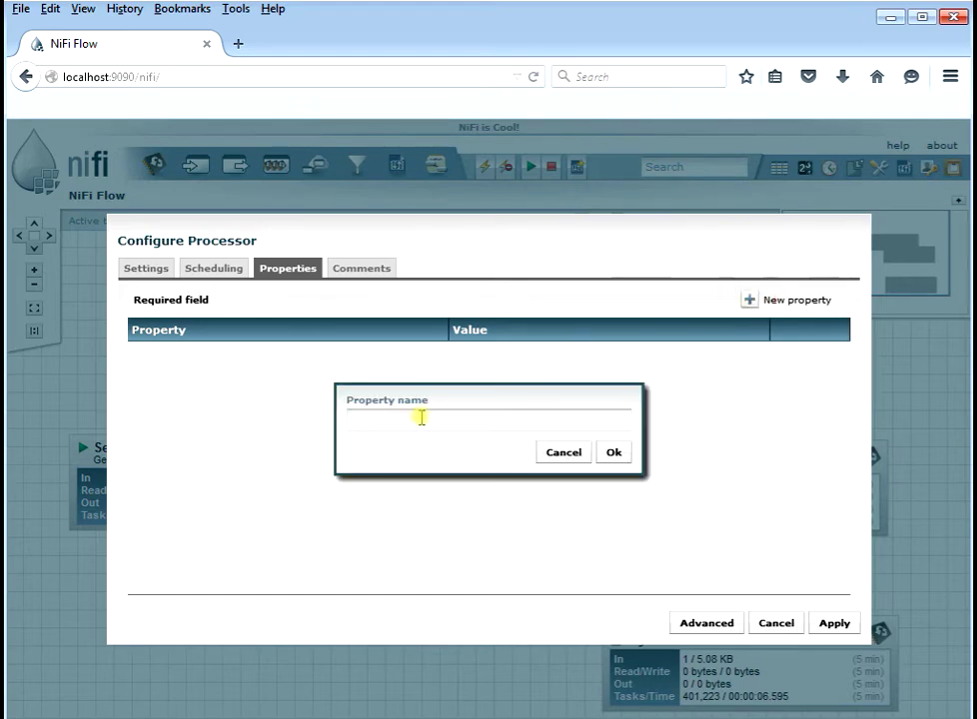
text(filename)
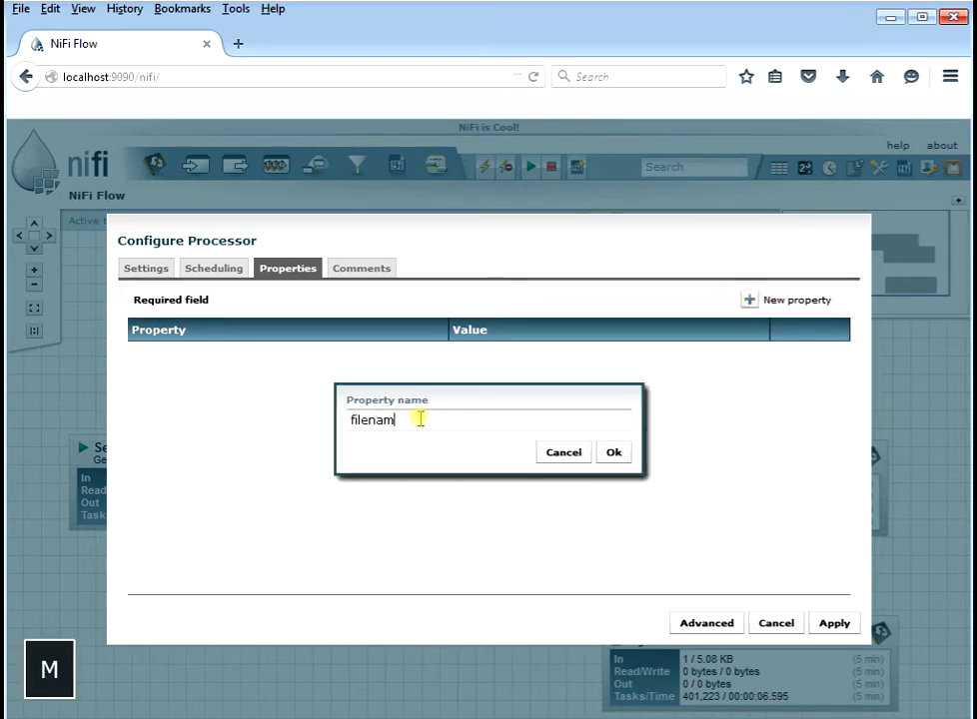
click(613, 453)
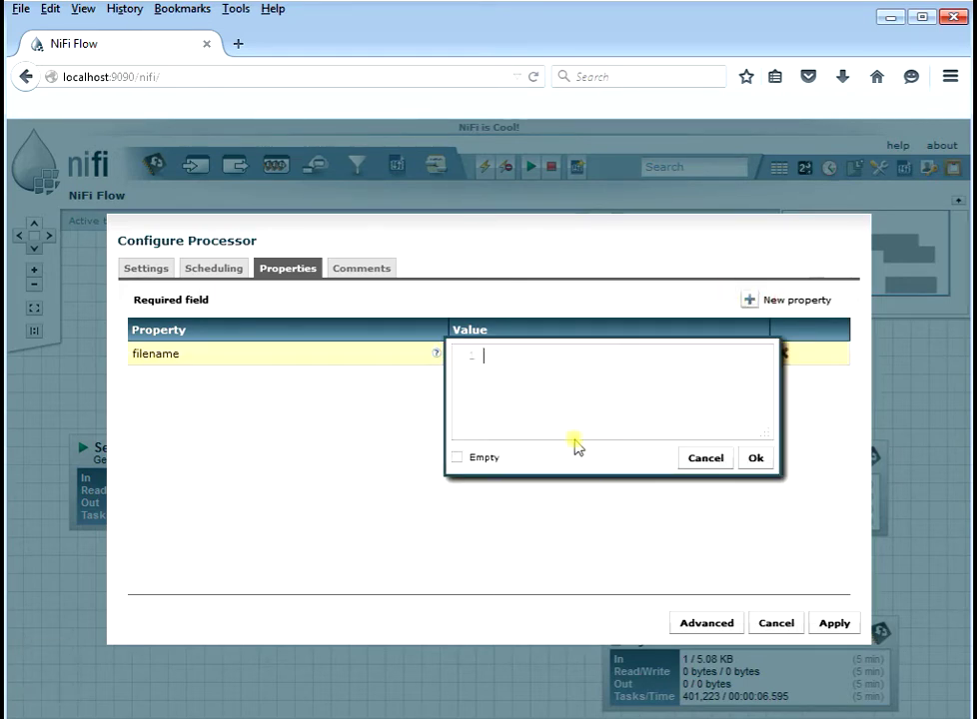
text(goti)
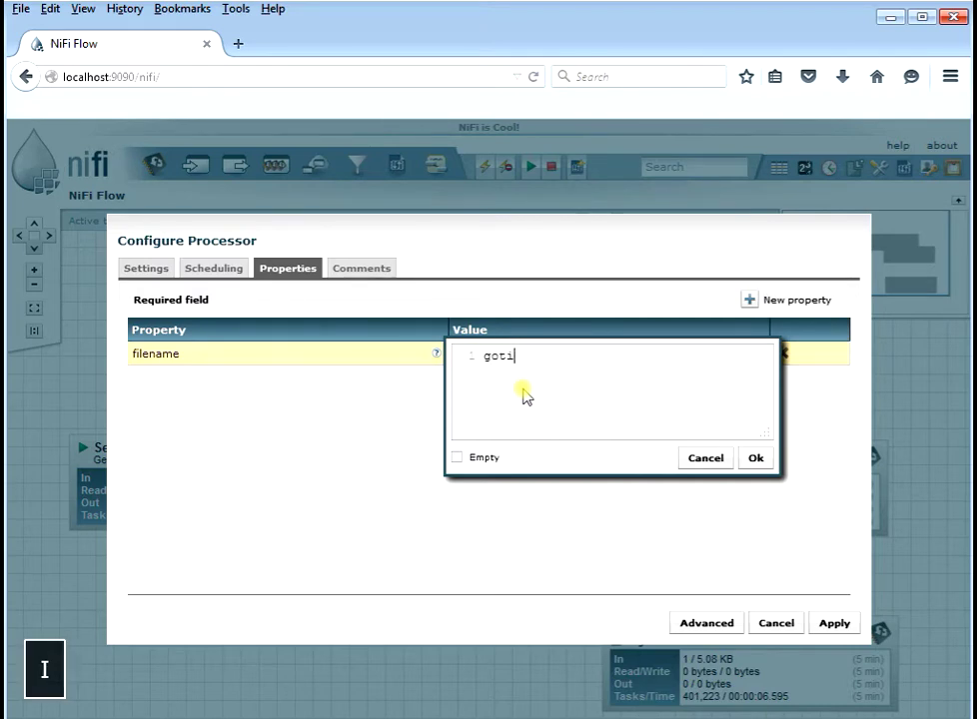
text(t.txt)
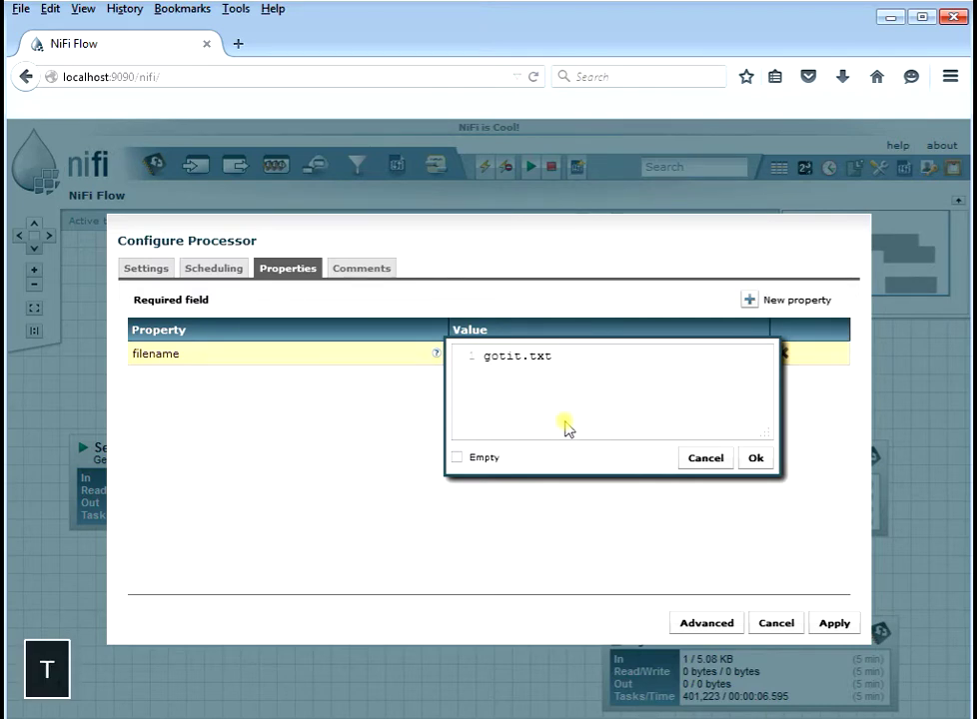
click(756, 459)
click(835, 622)
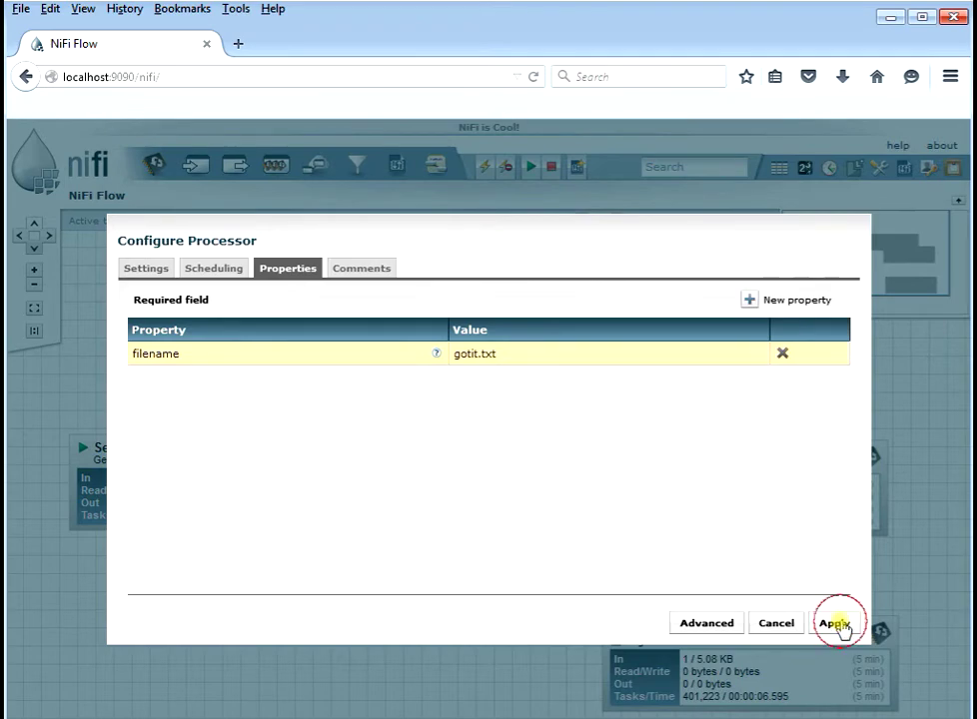
Shift the UpdateAttribute processor slightly to the left and stop the Receive It and Send It processors.
drag(555, 313, 524, 317)
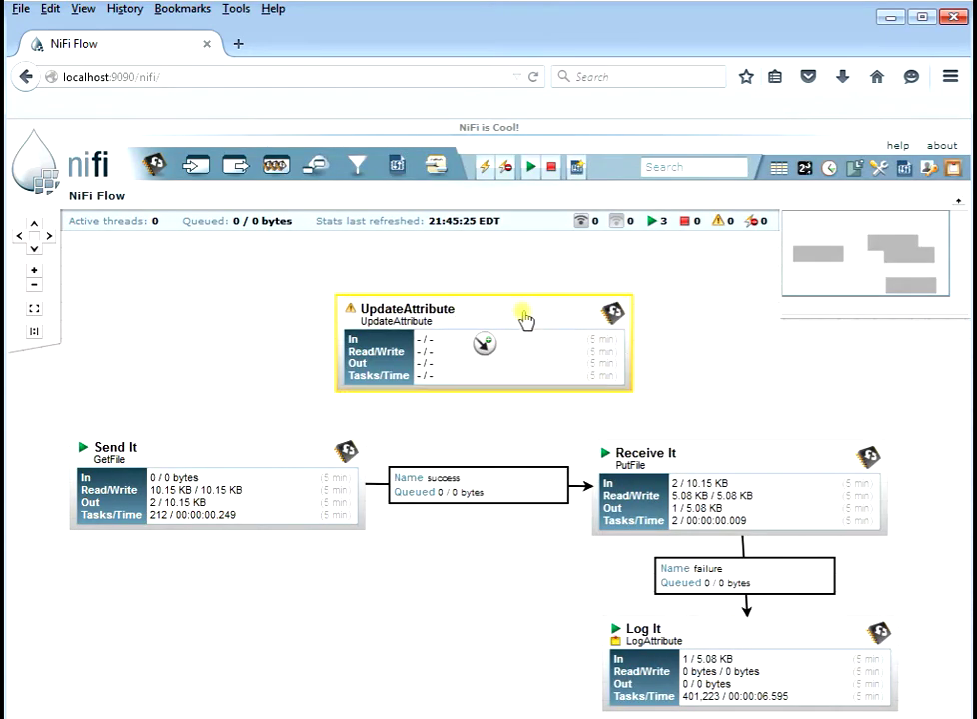
click(741, 491)
click(550, 169)
click(343, 450)
click(551, 168)
Rename the UpdateAttribute processor to Set Filename and apply the configuration.
click(497, 318)
right_click(500, 317)
click(513, 323)
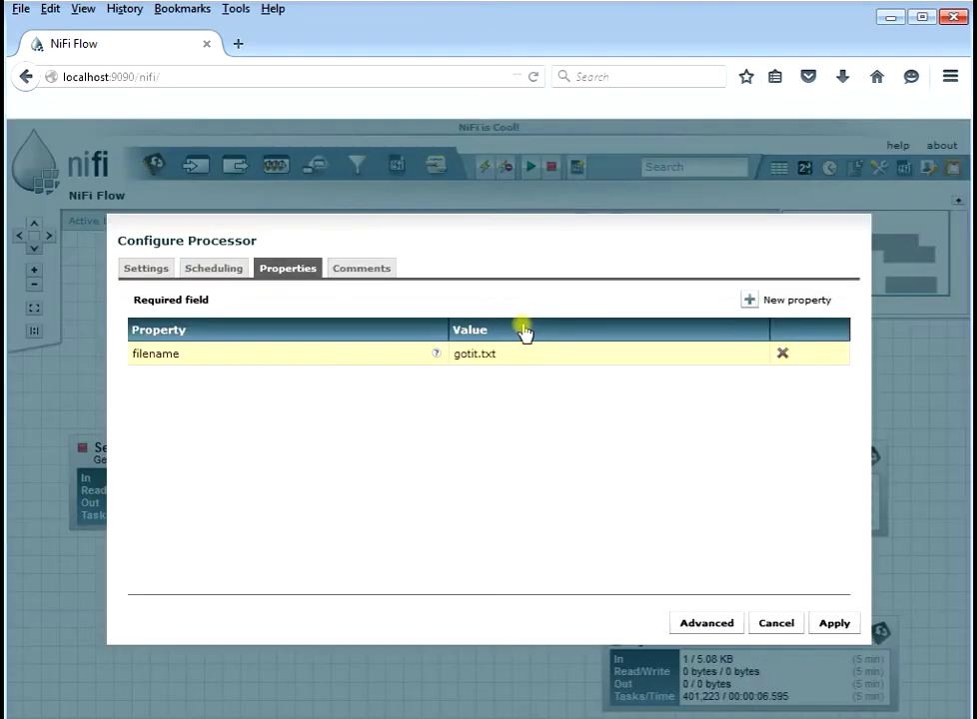
click(135, 270)
drag(226, 311, 96, 307)
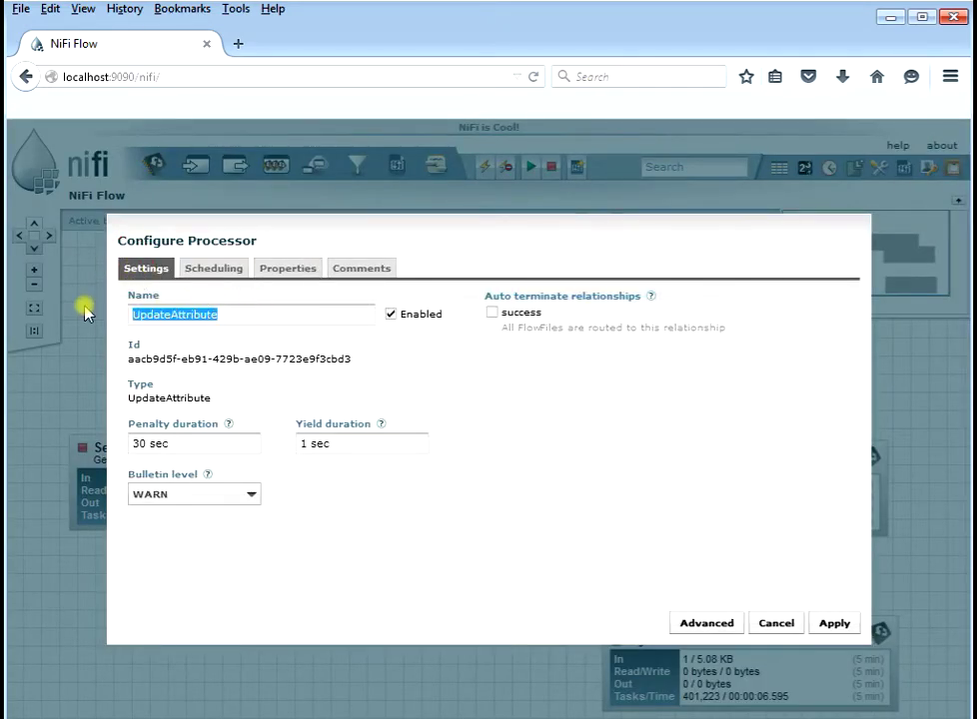
text(Set)
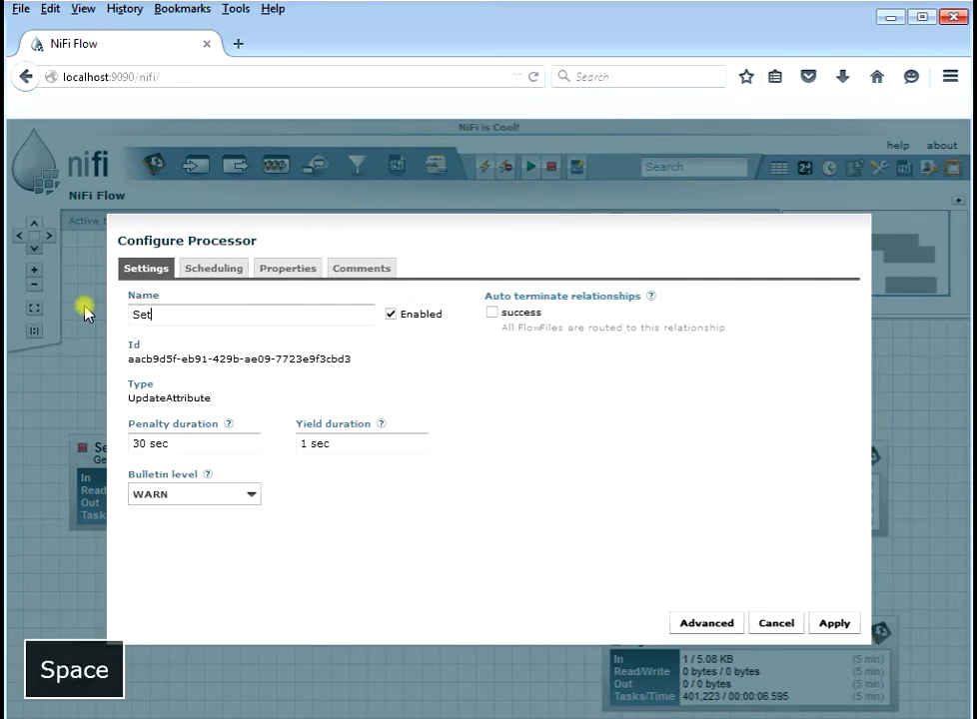
text( Filename)
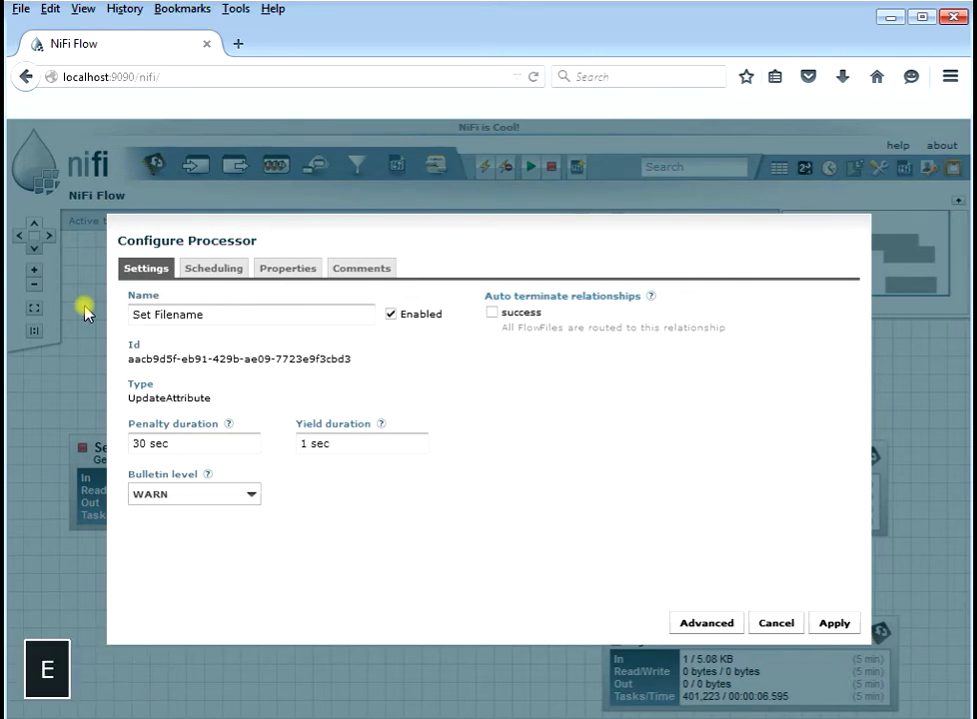
click(837, 625)
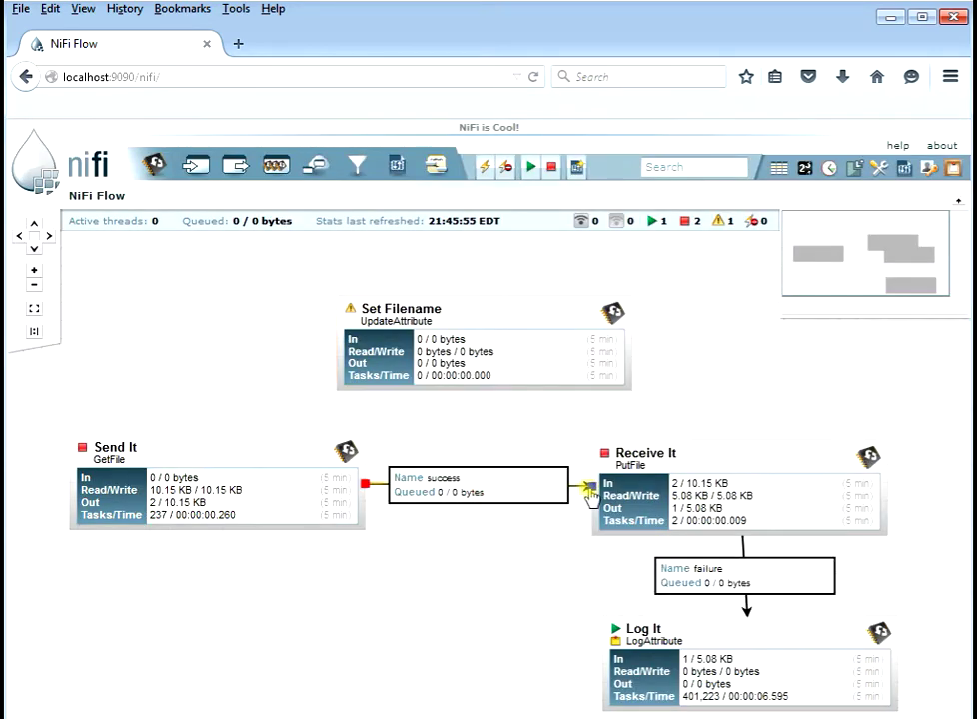
Reroute Send It's success connection to Set Filename and connect Set Filename to Receive It for the success relationship.
drag(589, 490, 556, 301)
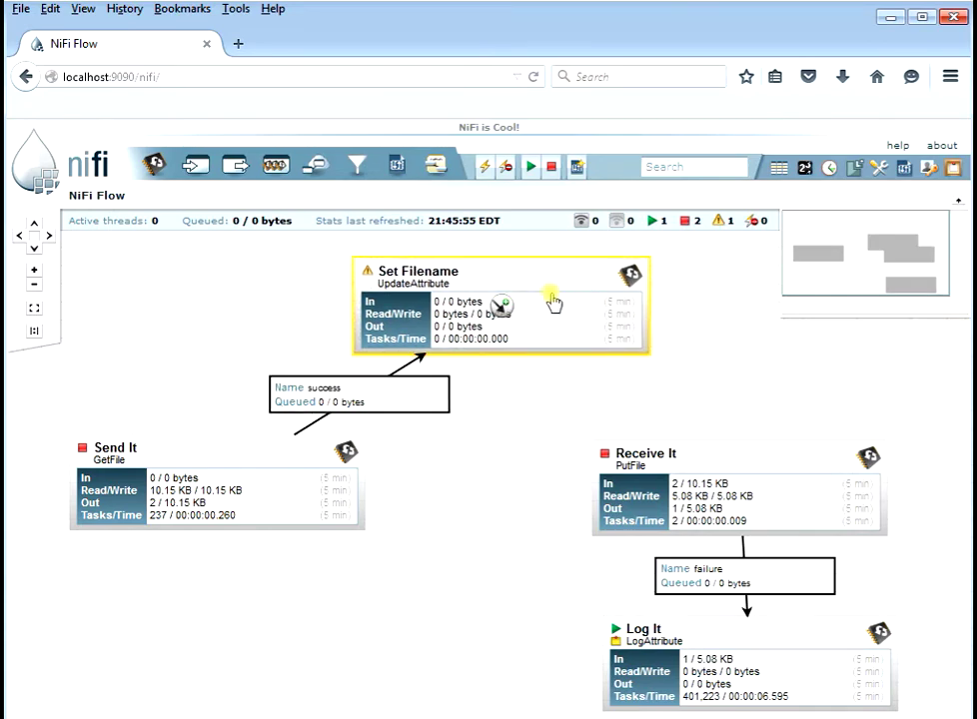
drag(500, 312, 650, 467)
click(795, 601)
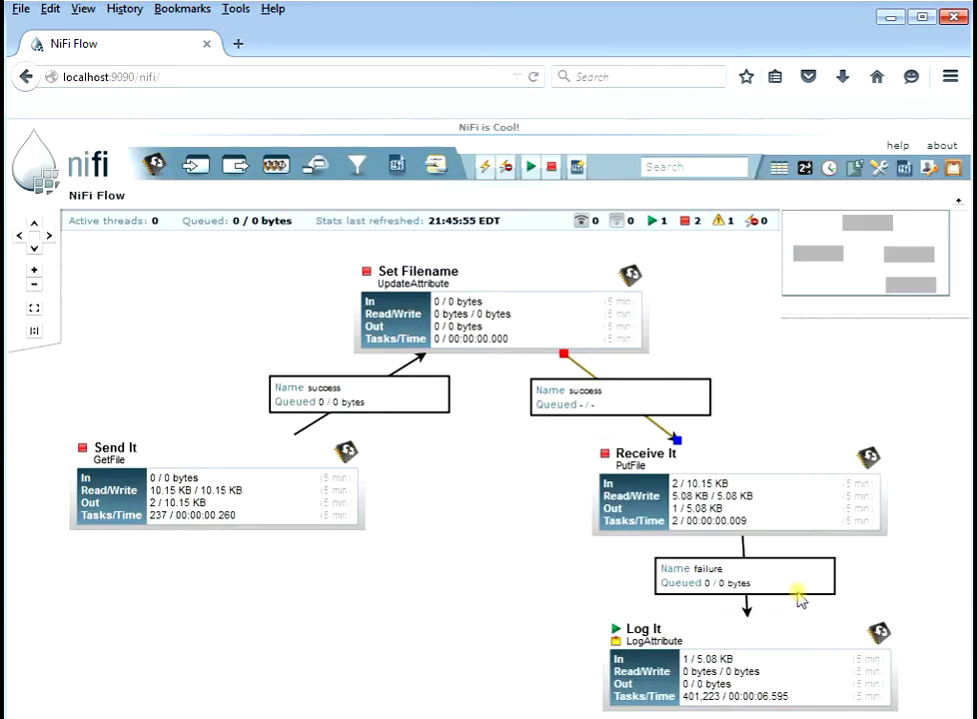
Start the Receive It, Set Filename and Send It processors.
click(744, 487)
click(530, 168)
click(463, 268)
click(530, 167)
click(310, 460)
click(527, 168)
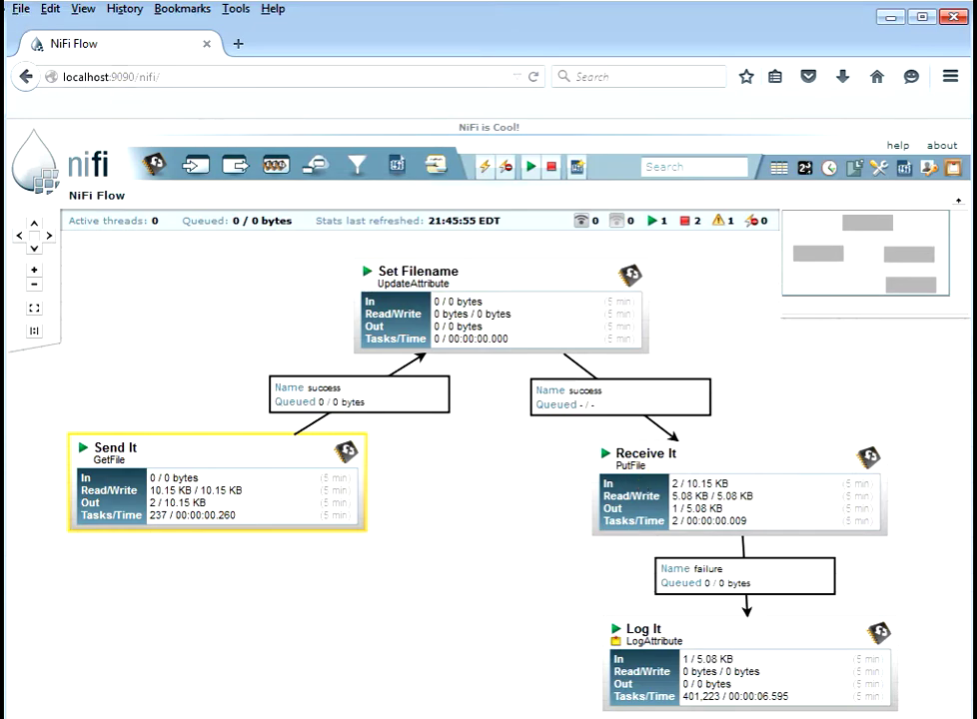
Switch to the file explorer windows and paste a copy of the README file into the SEND folder.
key(alt+Tab)
key(alt+Tab)
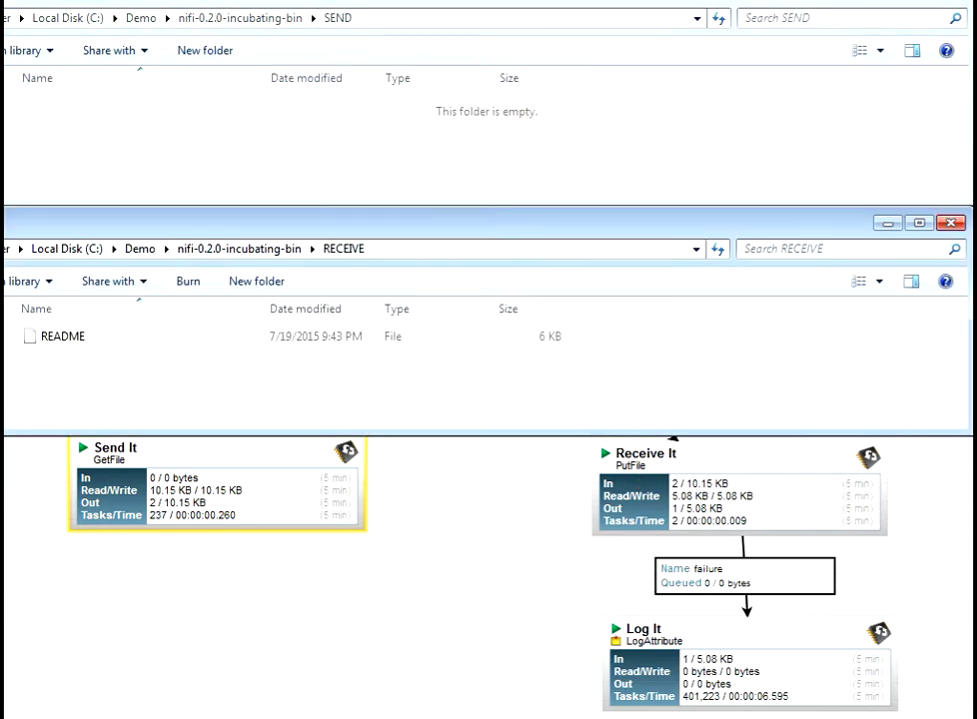
key(ctrl+c)
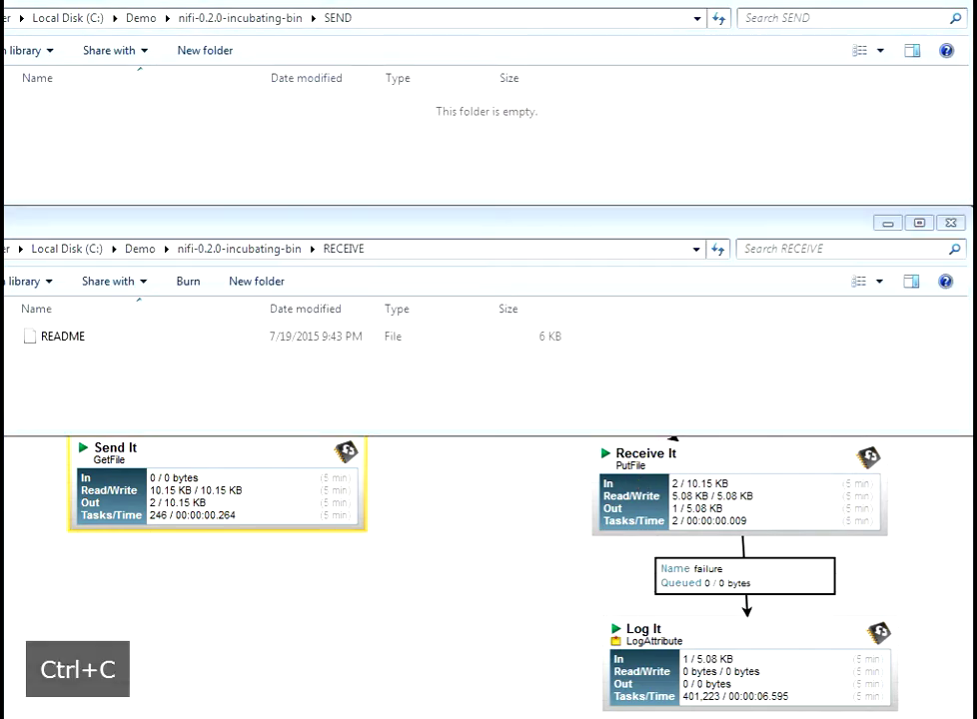
click(244, 107)
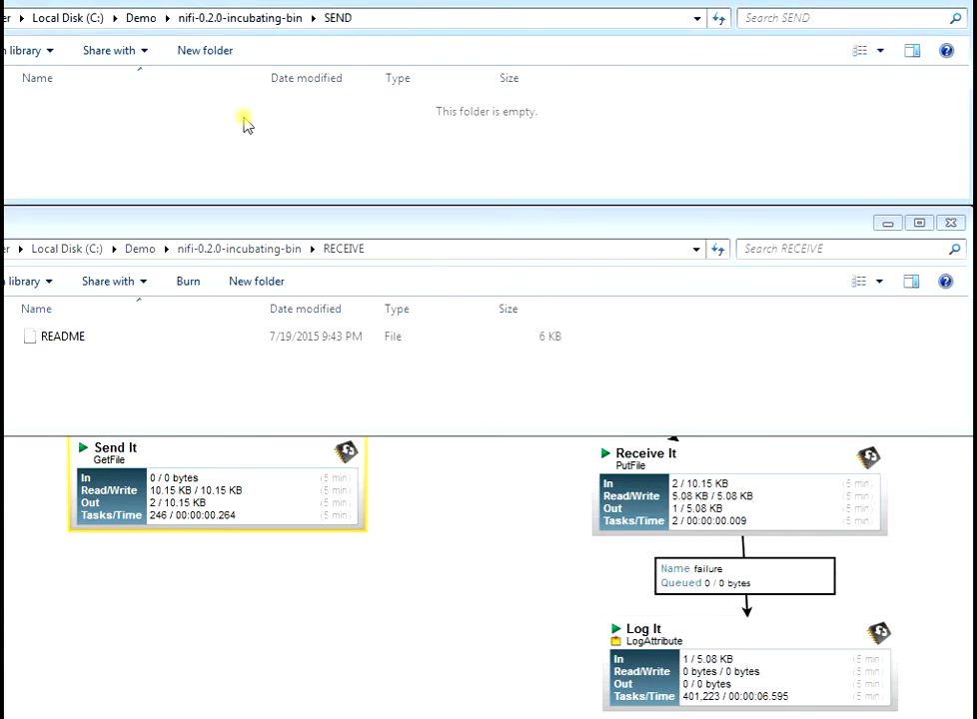
key(ctrl+v)
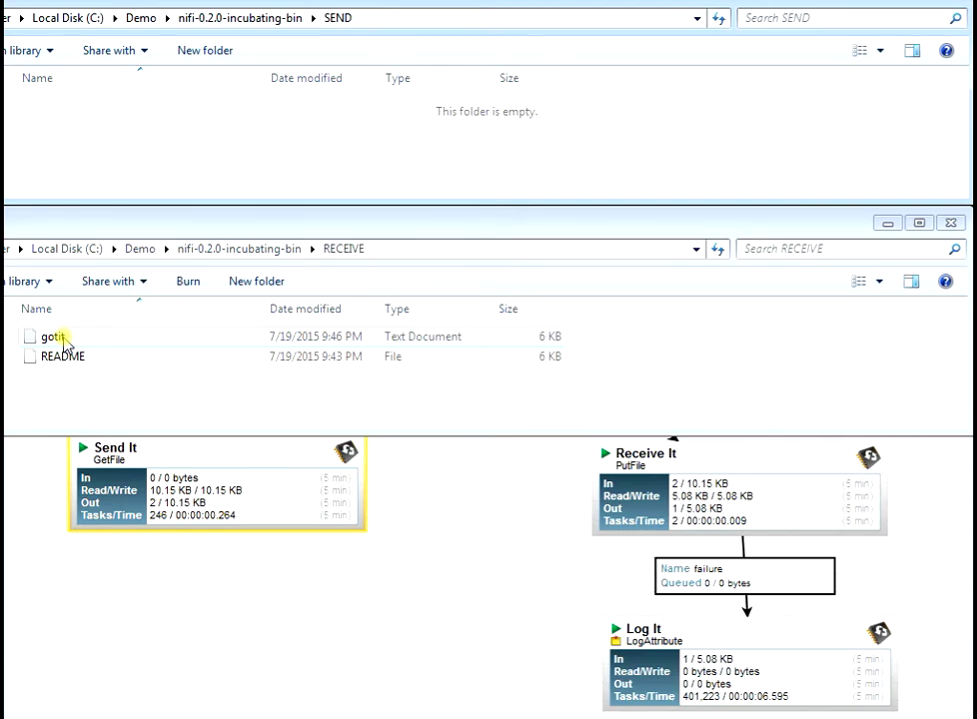
Switch back to the NiFi flow and stop the Set Filename processor.
click(445, 627)
click(442, 281)
click(551, 167)
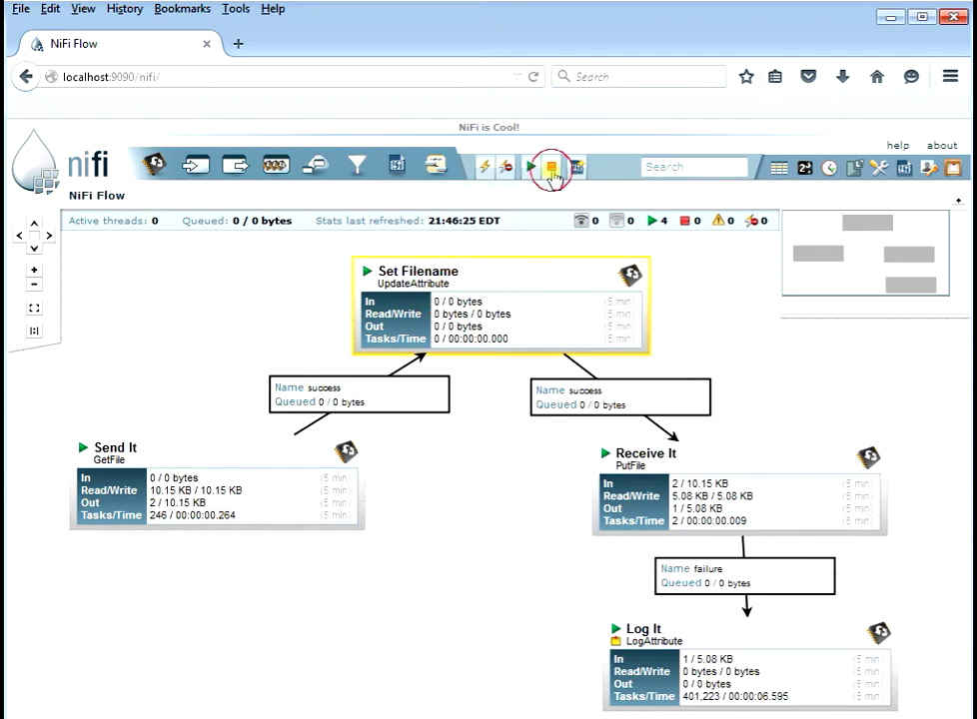
Set the Set Filename processor's filename property to ${filename}_gotit.txt and apply the configuration.
right_click(507, 287)
click(517, 291)
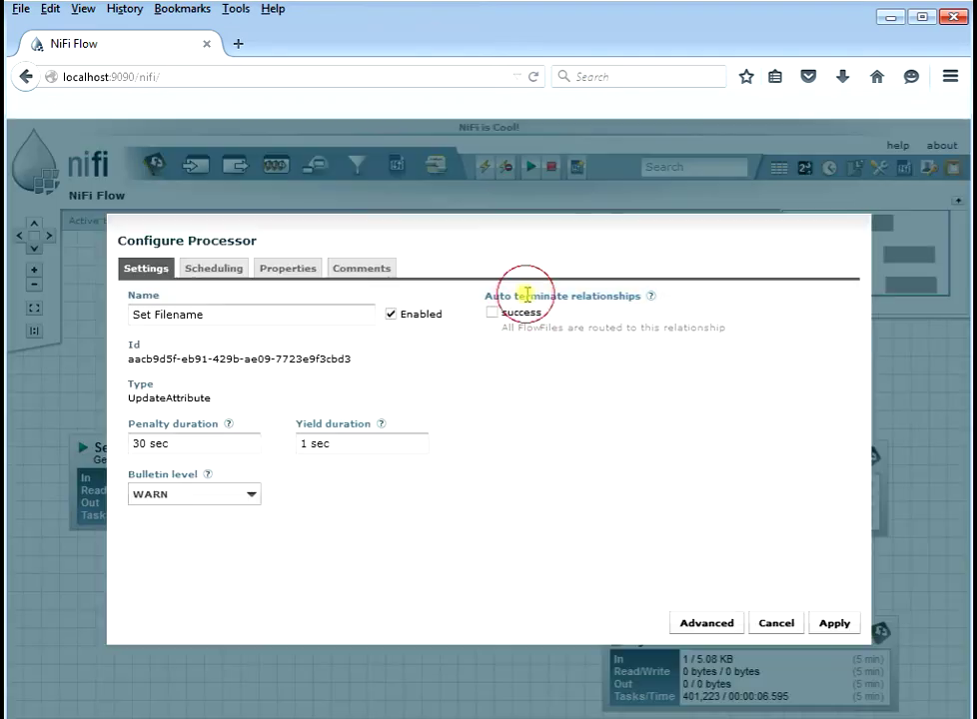
click(288, 270)
click(509, 355)
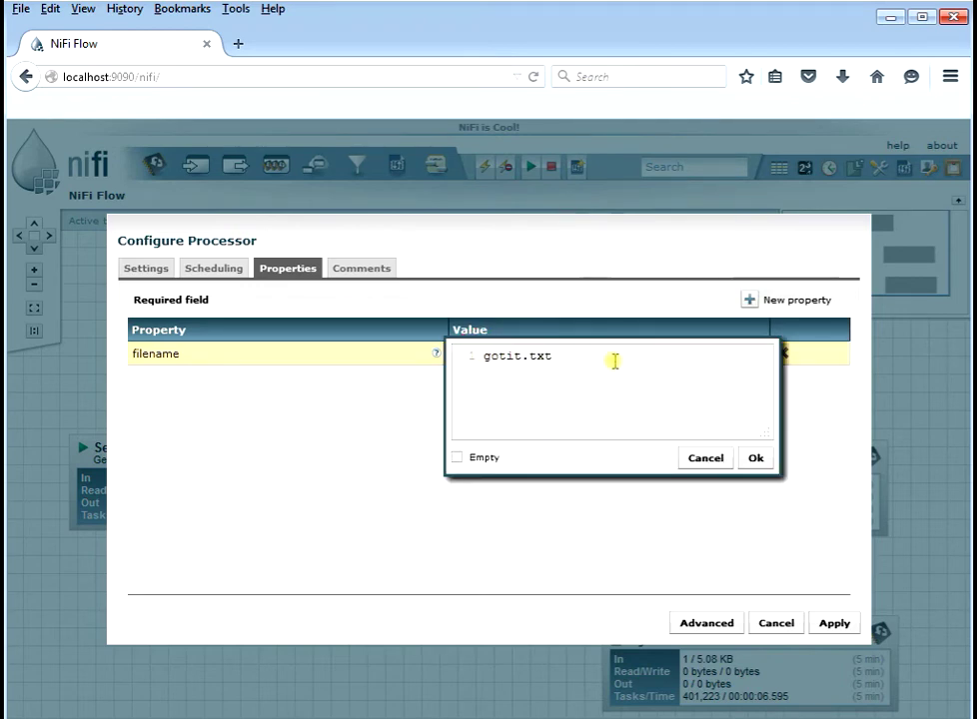
text(${)
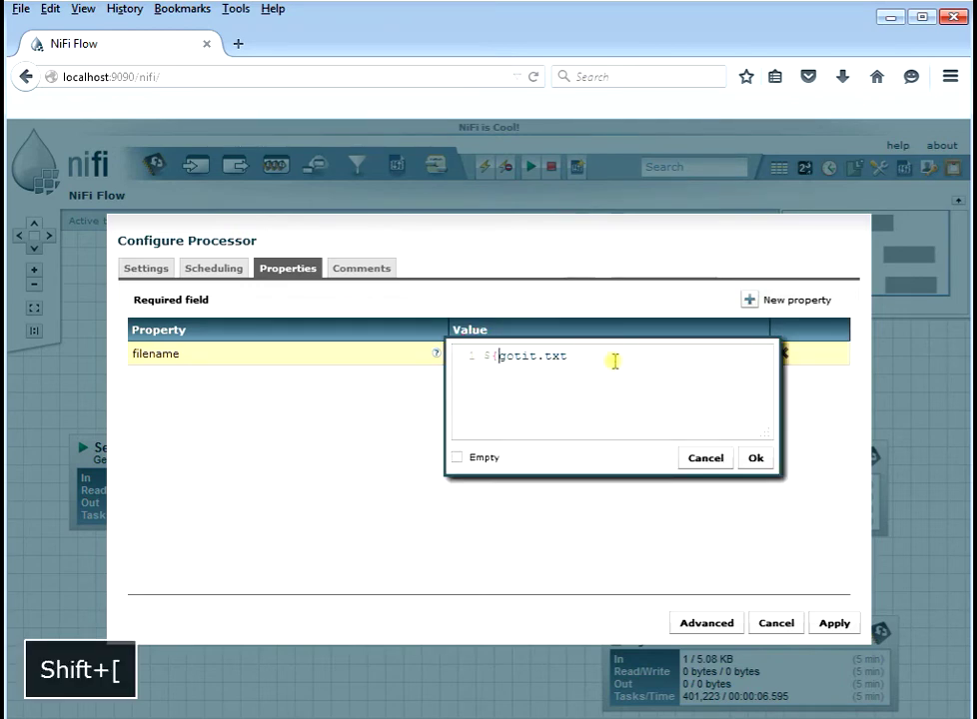
text(filename}_)
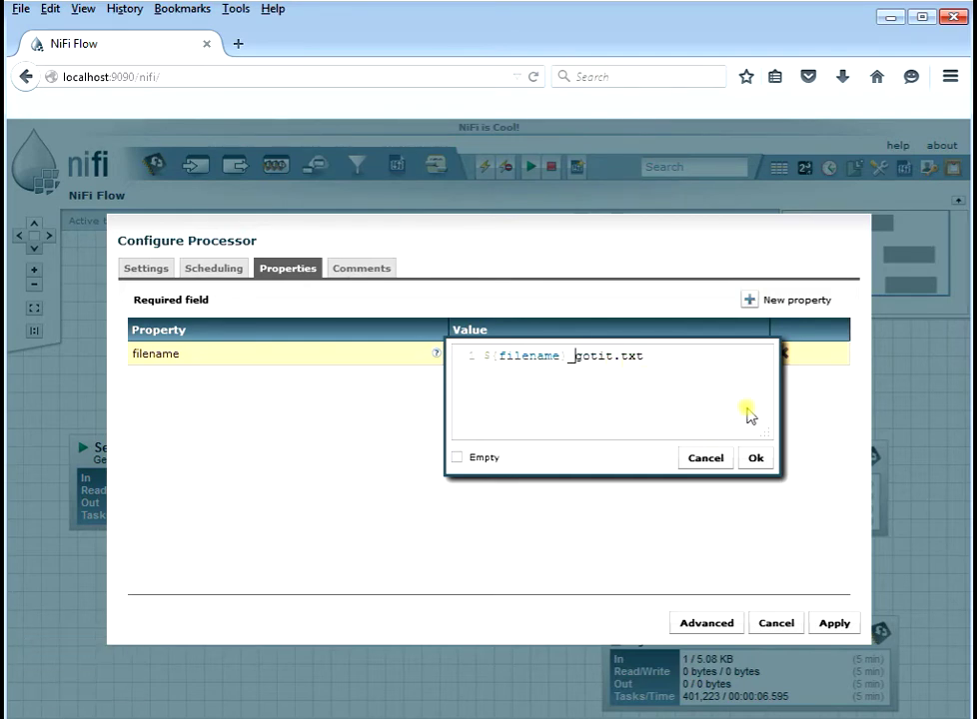
click(759, 458)
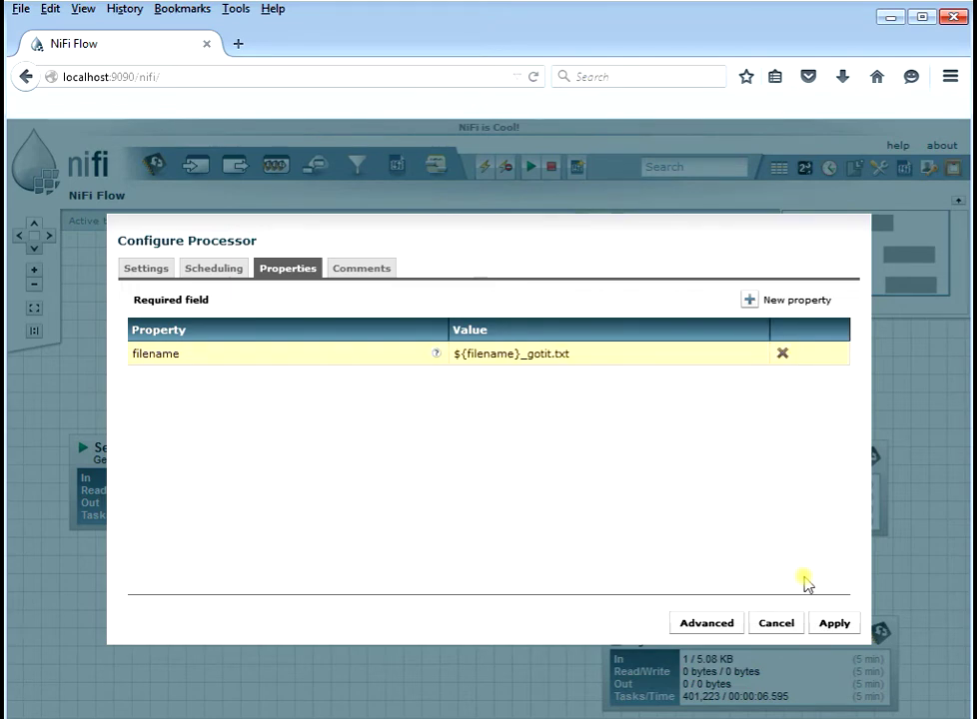
click(834, 625)
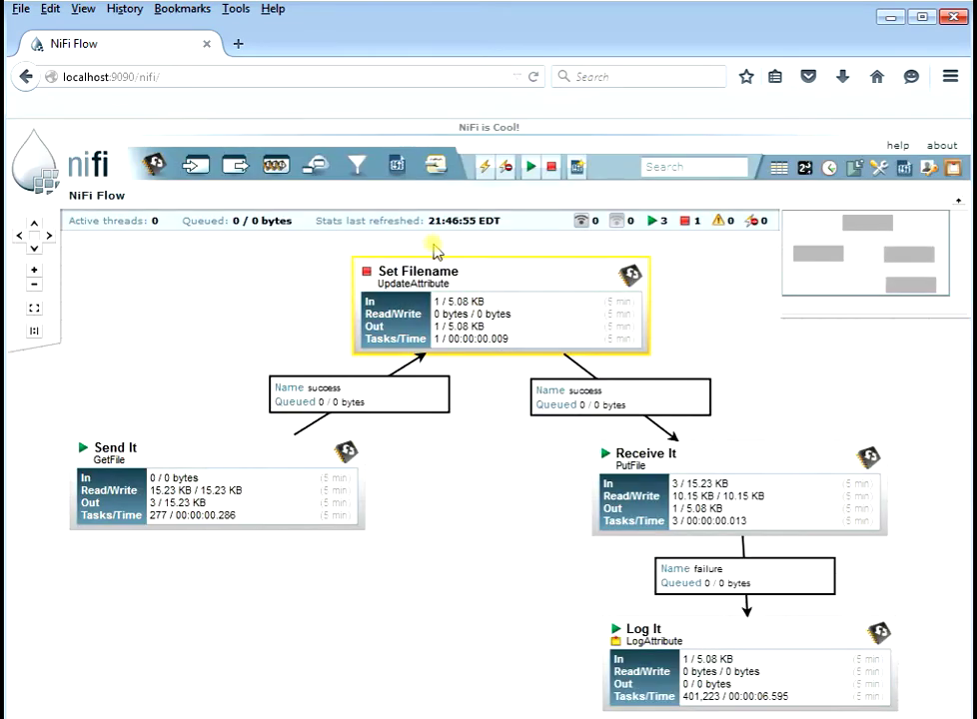
Start the Set Filename processor and paste the README file into the SEND folder again in the file explorer.
click(531, 166)
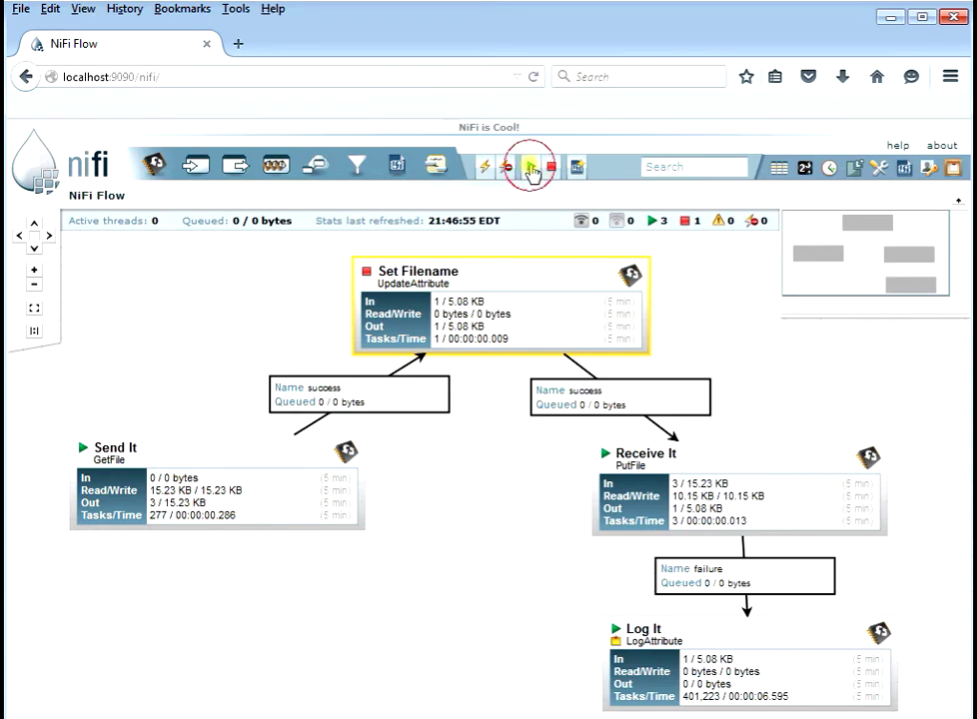
key(alt+Tab)
key(alt+Tab)
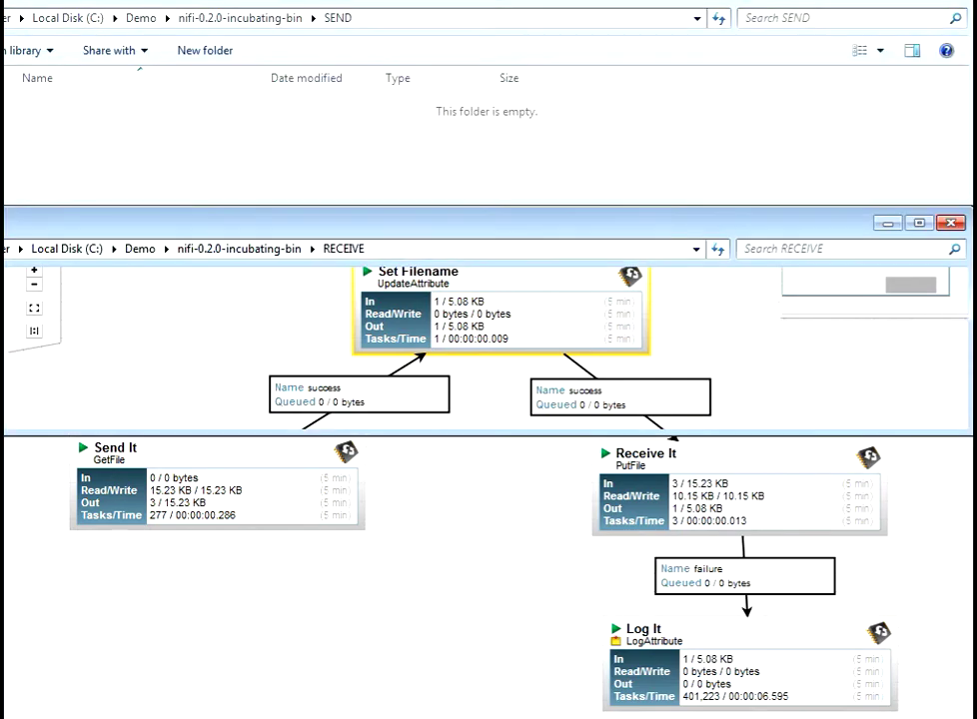
click(74, 115)
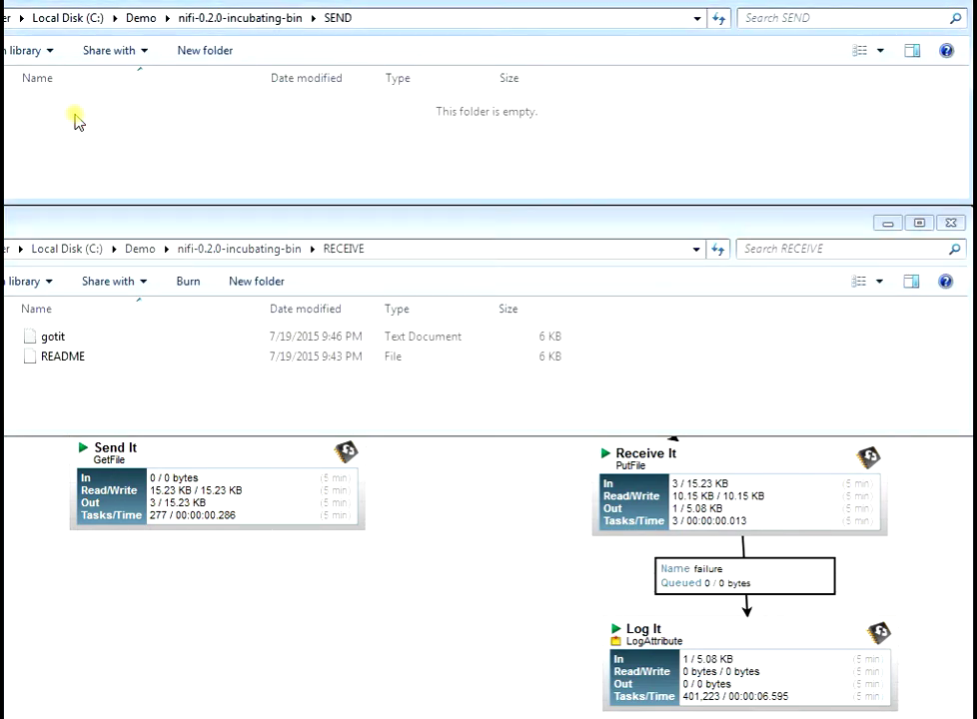
key(ctrl+v)
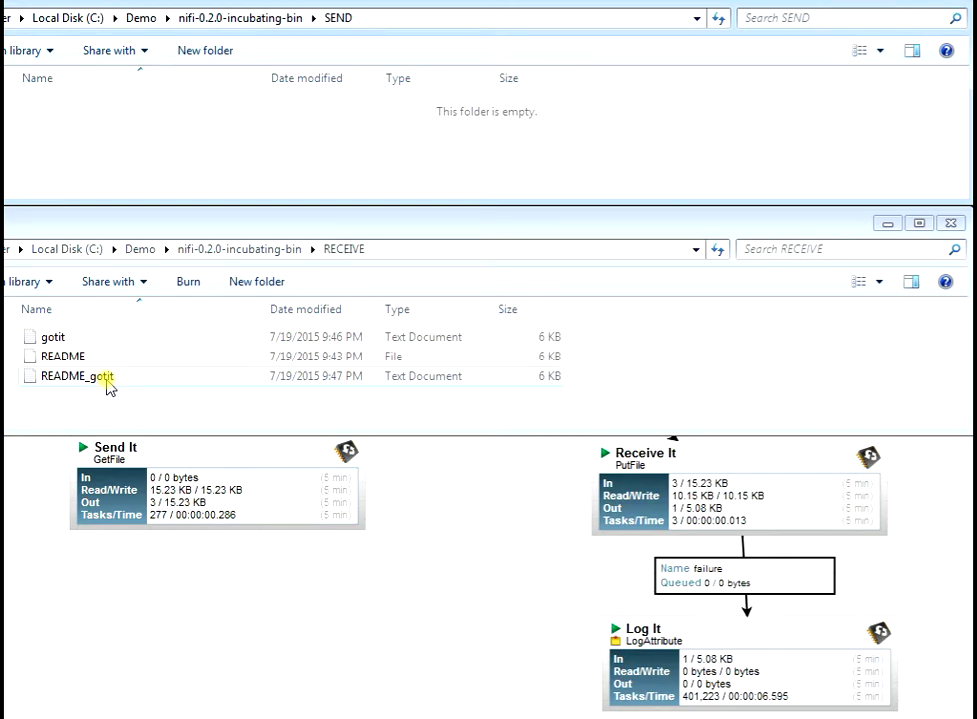
Return to the NiFi flow in the browser and stop Set Filename for reconfiguration.
click(480, 521)
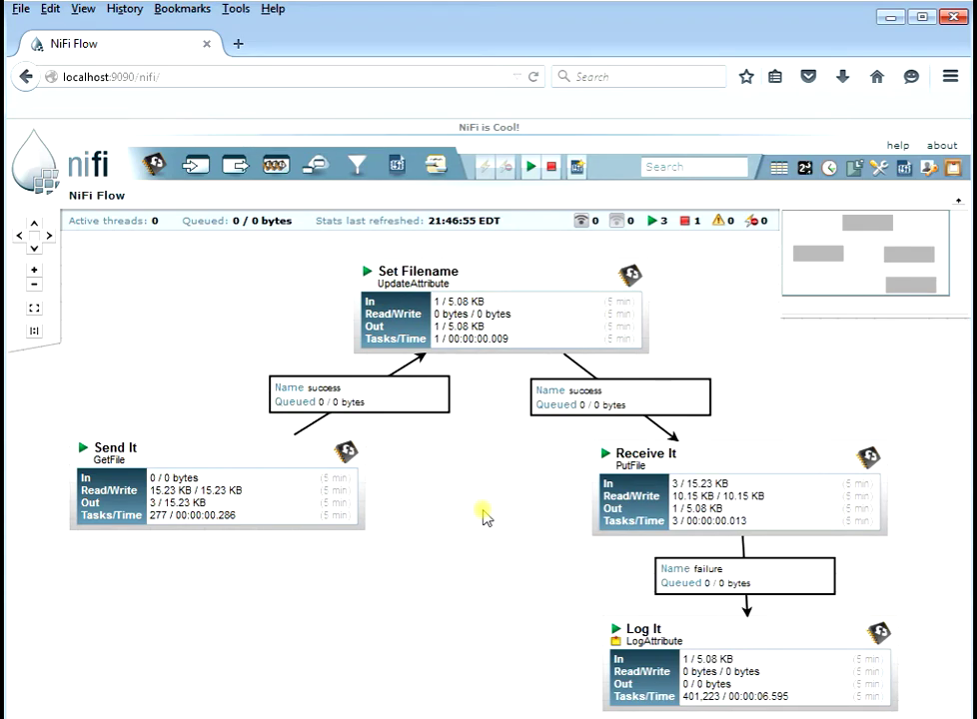
click(472, 274)
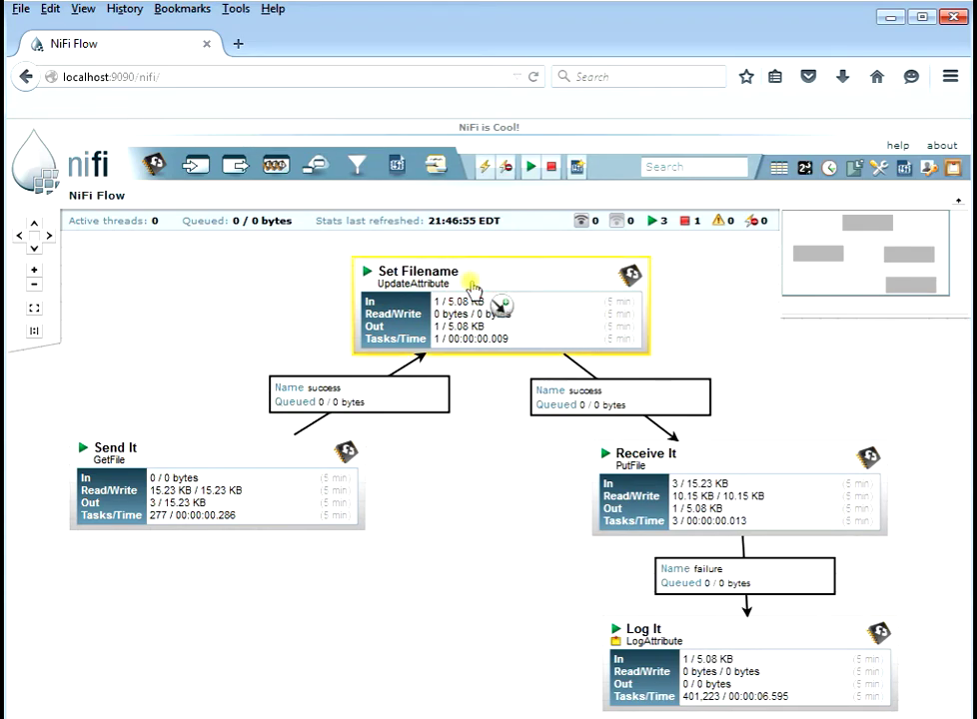
click(552, 166)
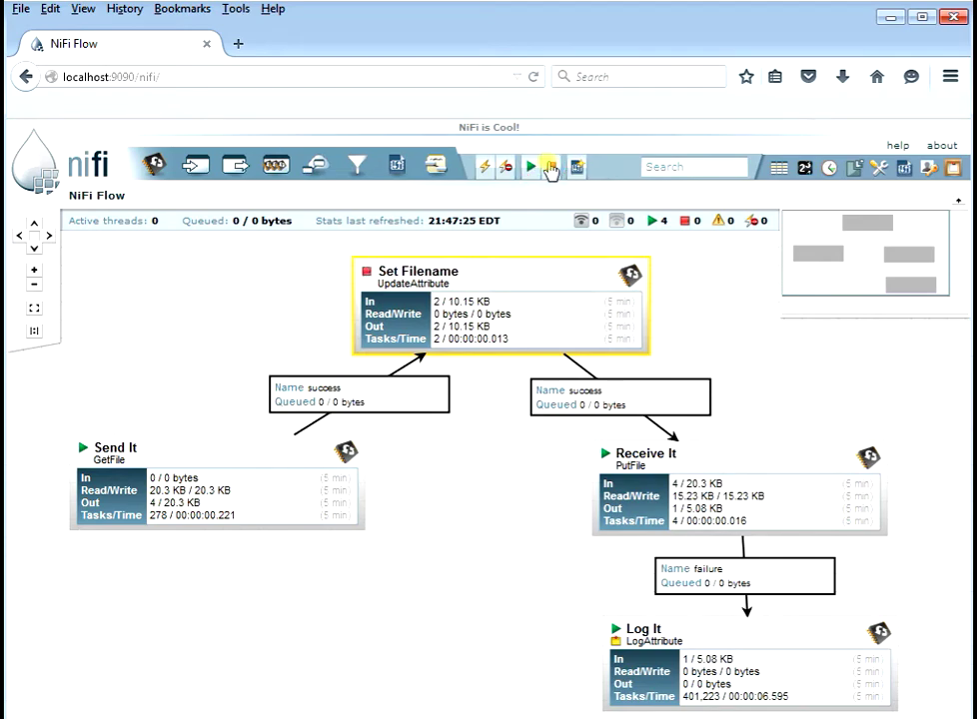
Open the Set Filename processor's filename property and remove the _gotit.txt suffix, leaving ${filename}.
right_click(478, 290)
click(510, 235)
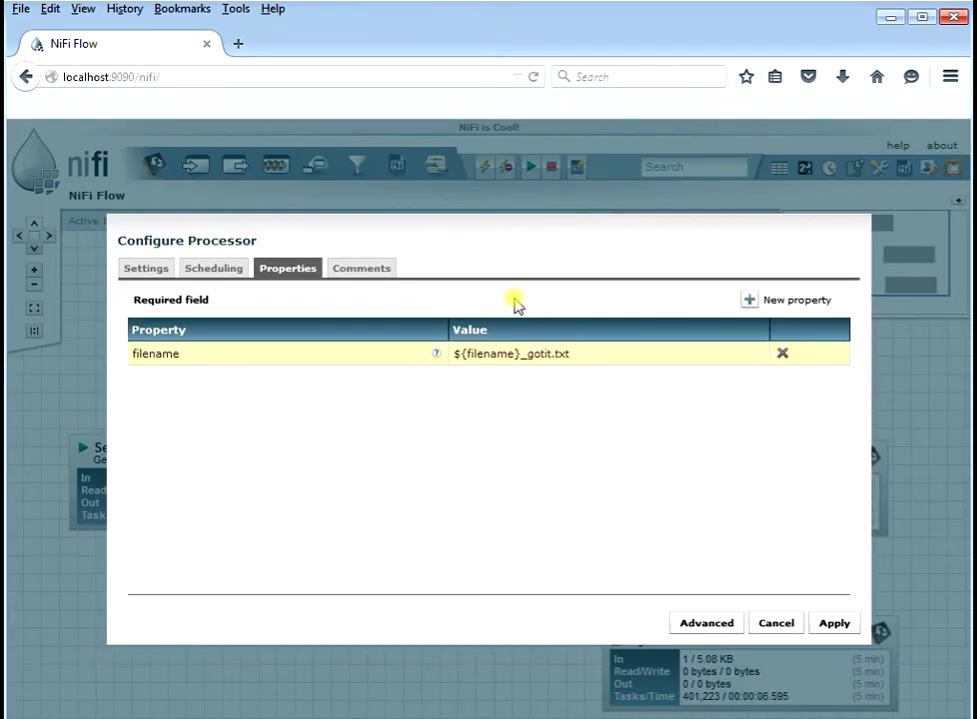
click(530, 354)
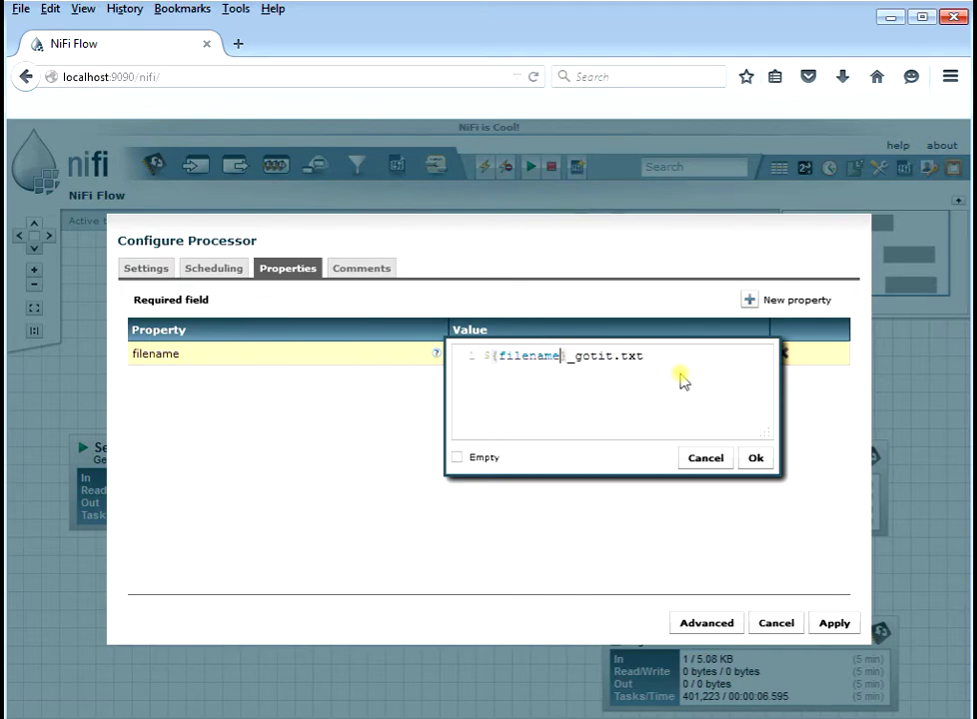
key(Right)
key(Delete)
key(Delete)
key(Delete)
key(Delete)
key(Delete)
key(Delete)
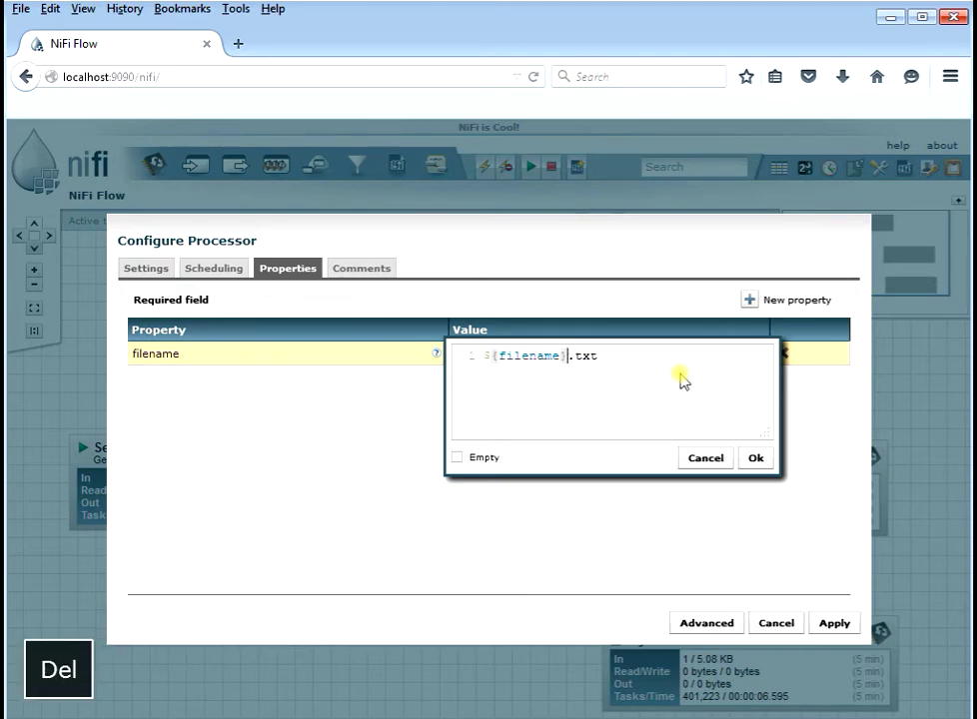
key(Delete)
key(Delete)
key(Delete)
key(Delete)
Prefix the filename value with a time expression, making it ${now():format('hh_mm_ss')}_${filename}, and apply the processor configuration.
key(Left)
key(Left)
key(Left)
key(Left)
key(Left)
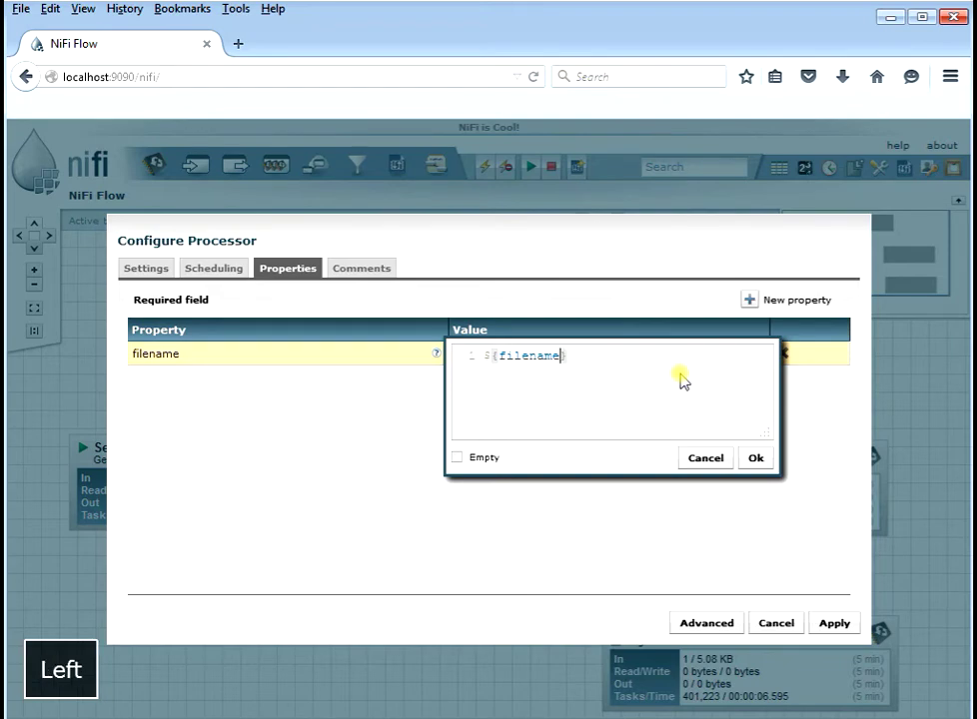
key(Left)
key(Left)
key(Left)
key(Left)
key(Left)
key(Left)
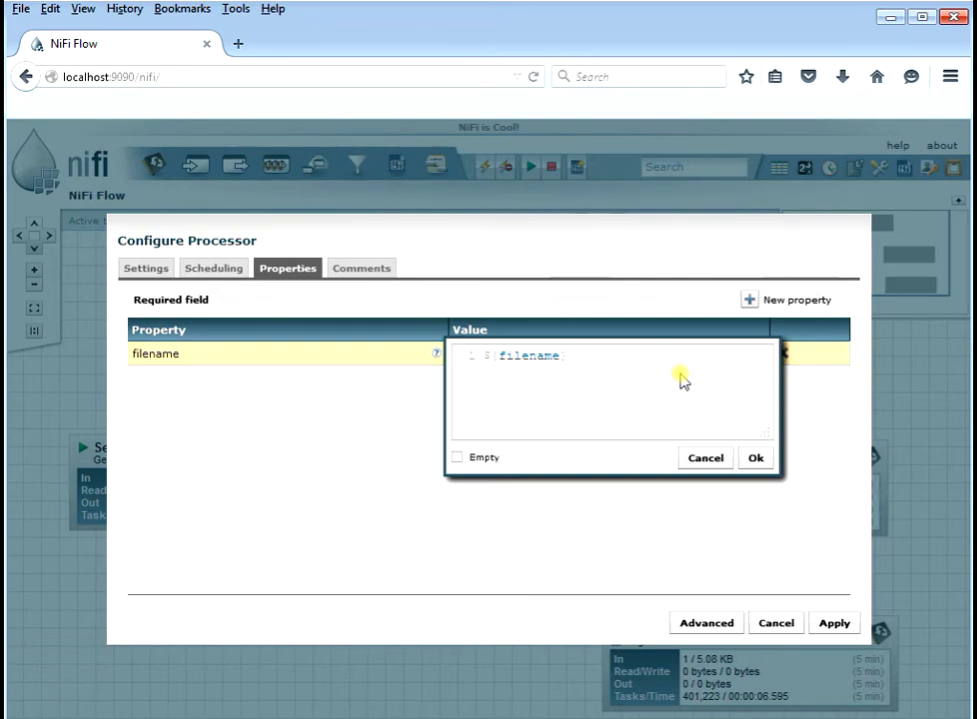
text($)
text({no)
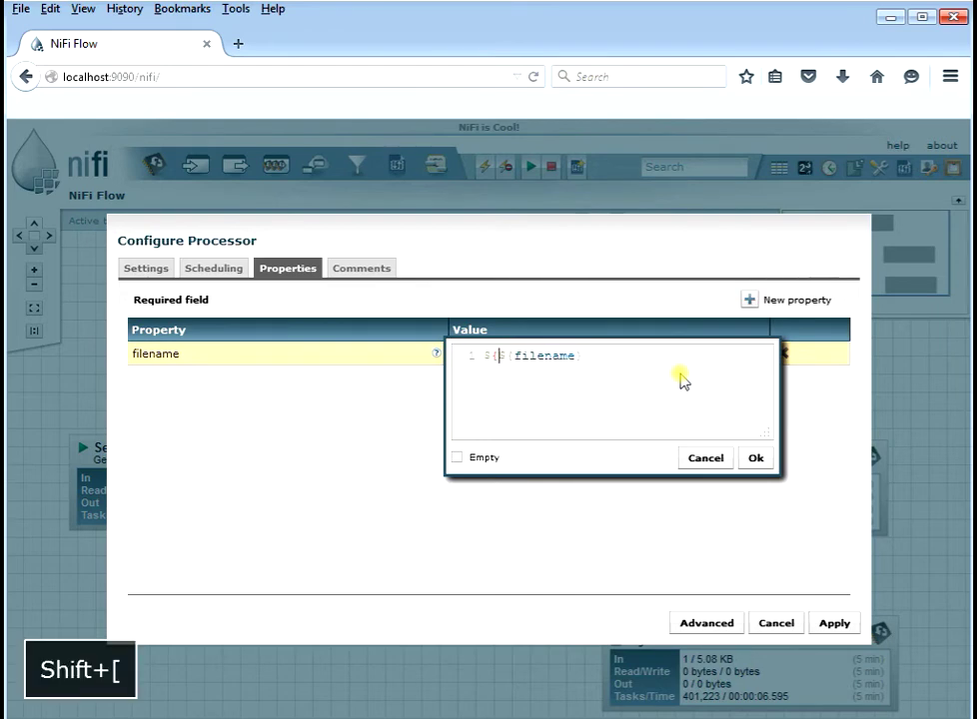
text(w)
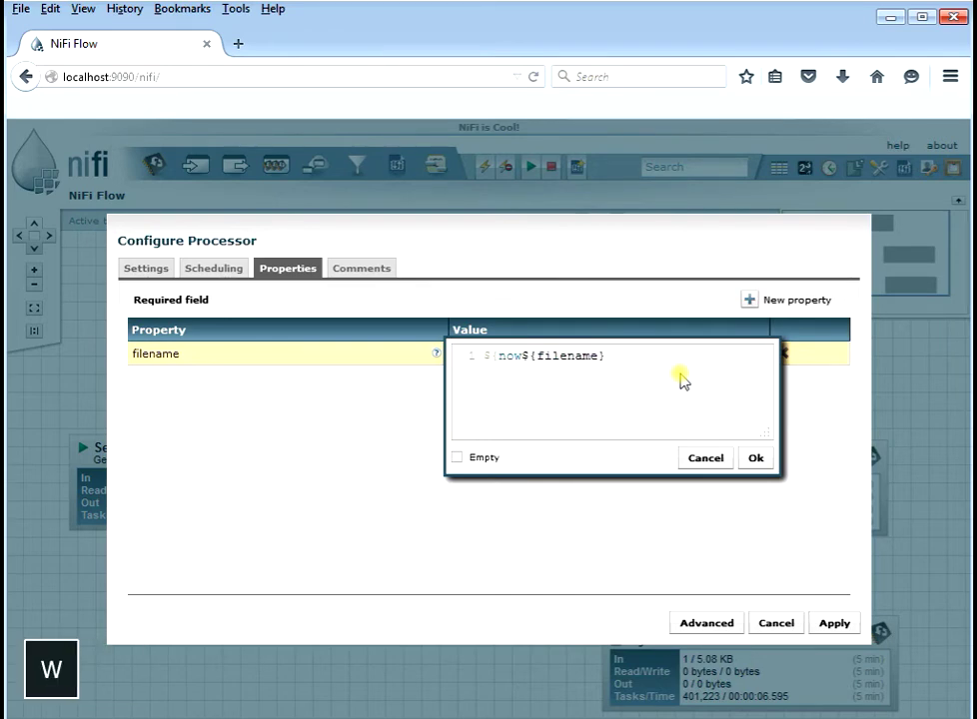
text(():)
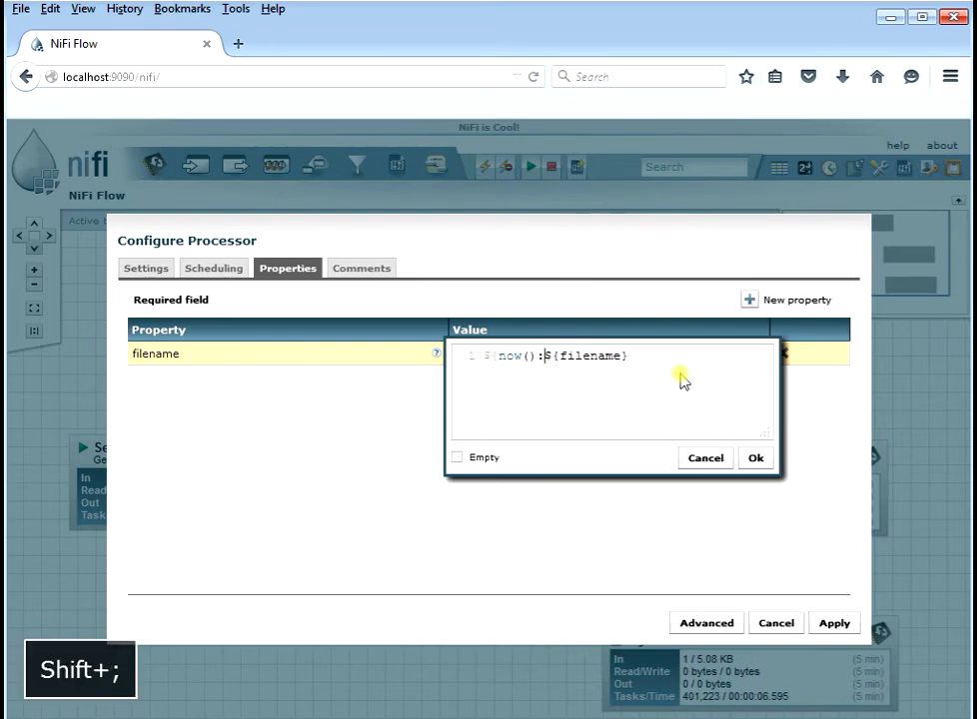
text(format)
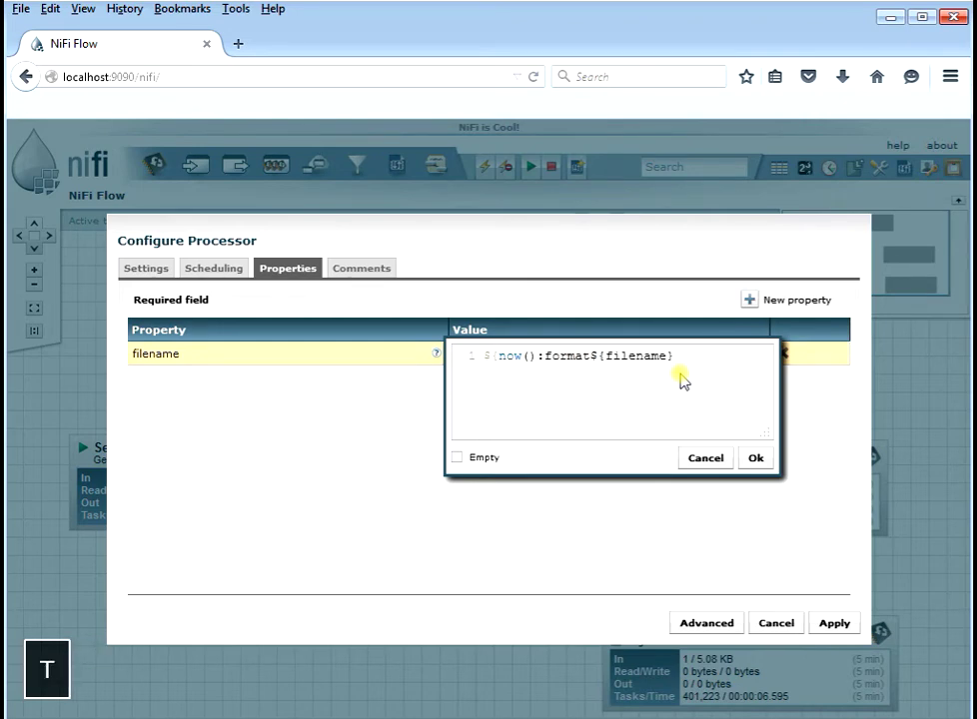
text(()
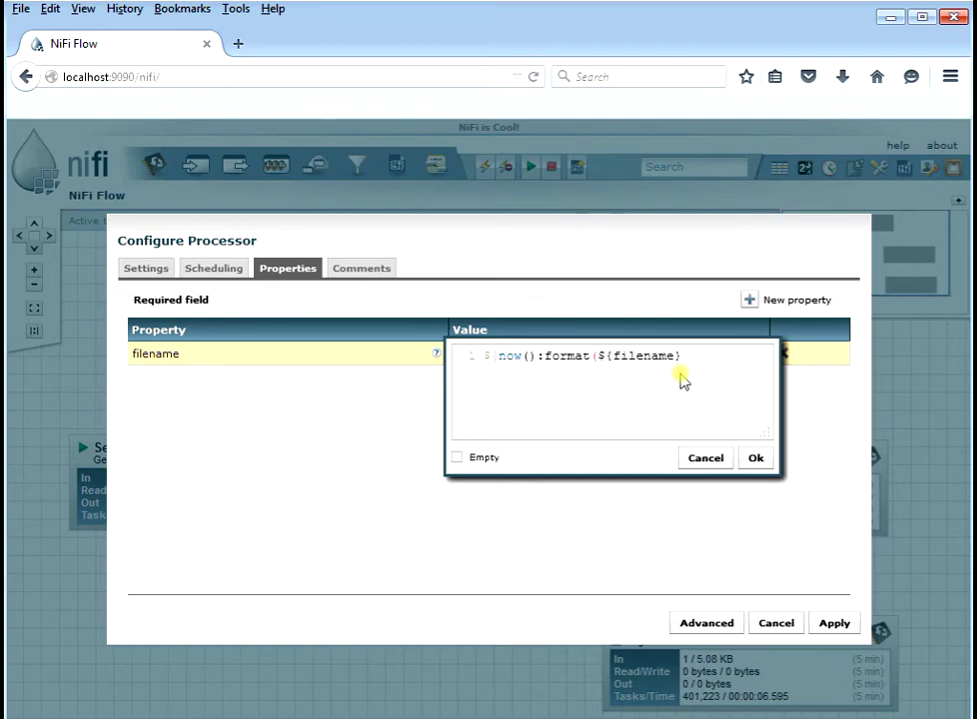
text('hh_m)
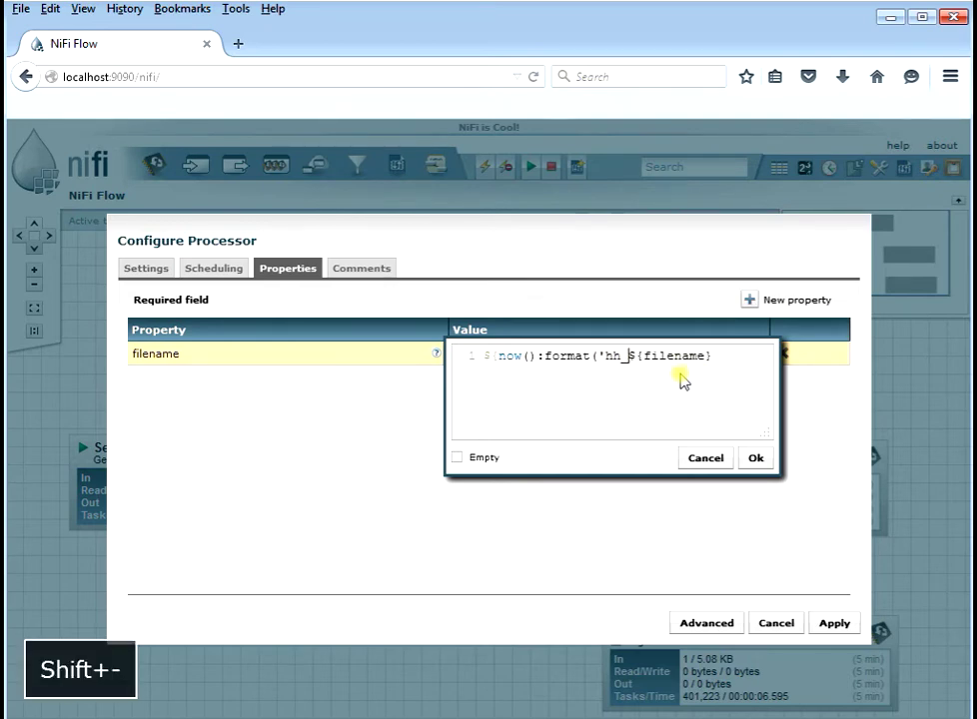
text(m_c)
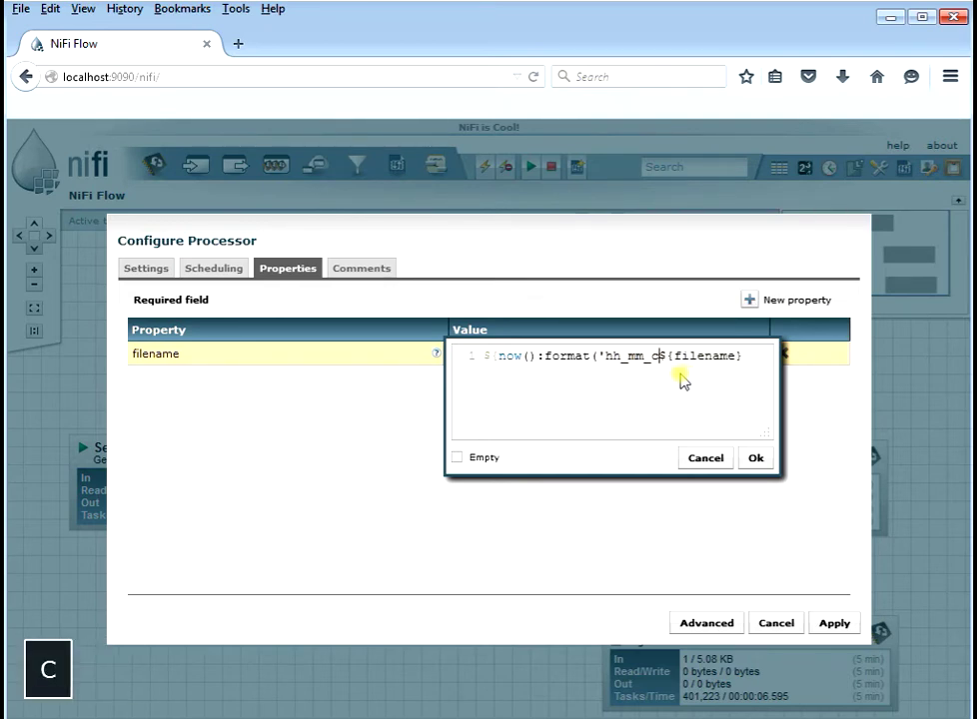
key(BackSpace)
text(ss)
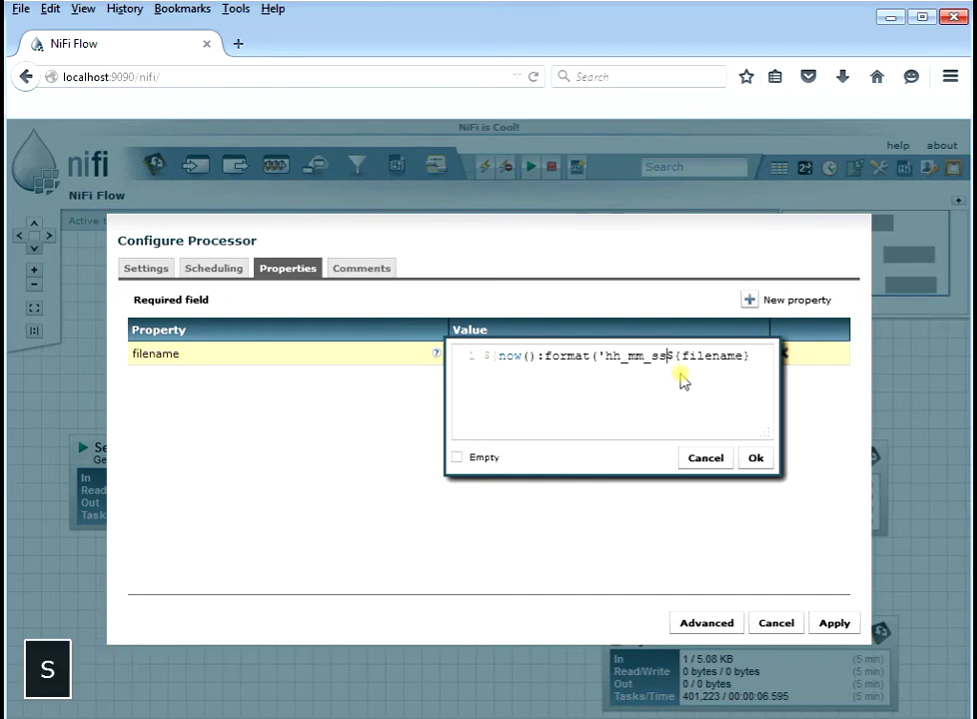
text(')})
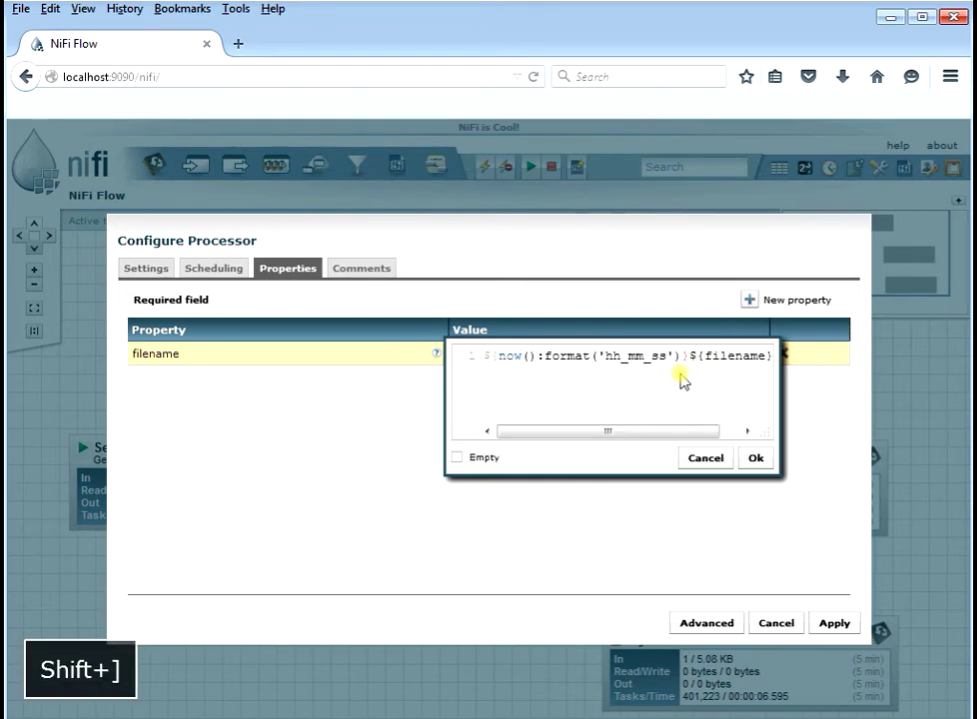
text(_)
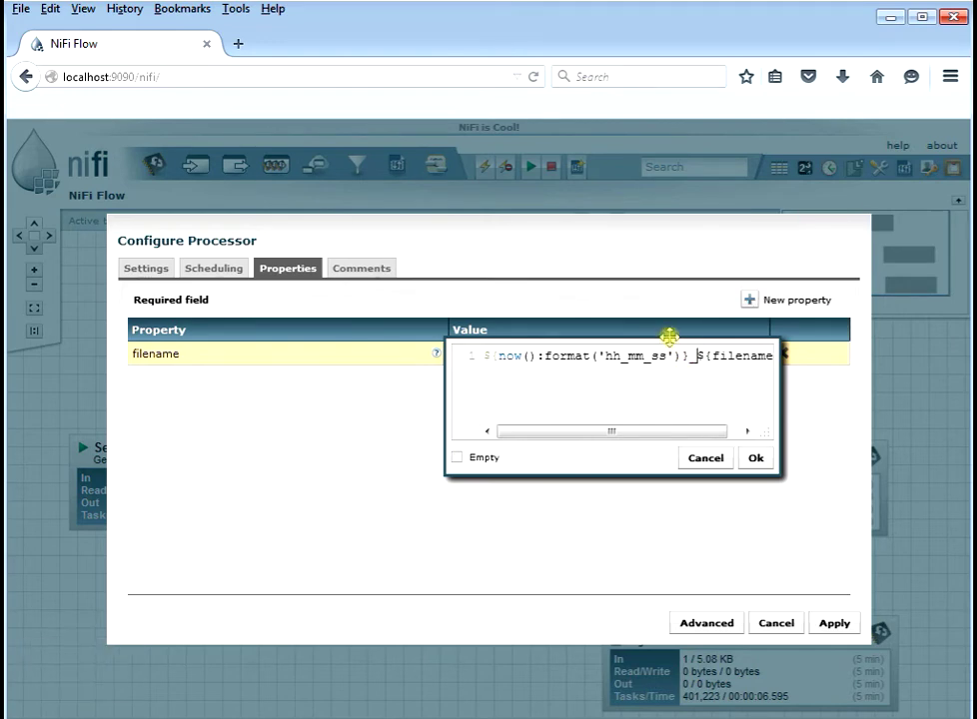
click(756, 460)
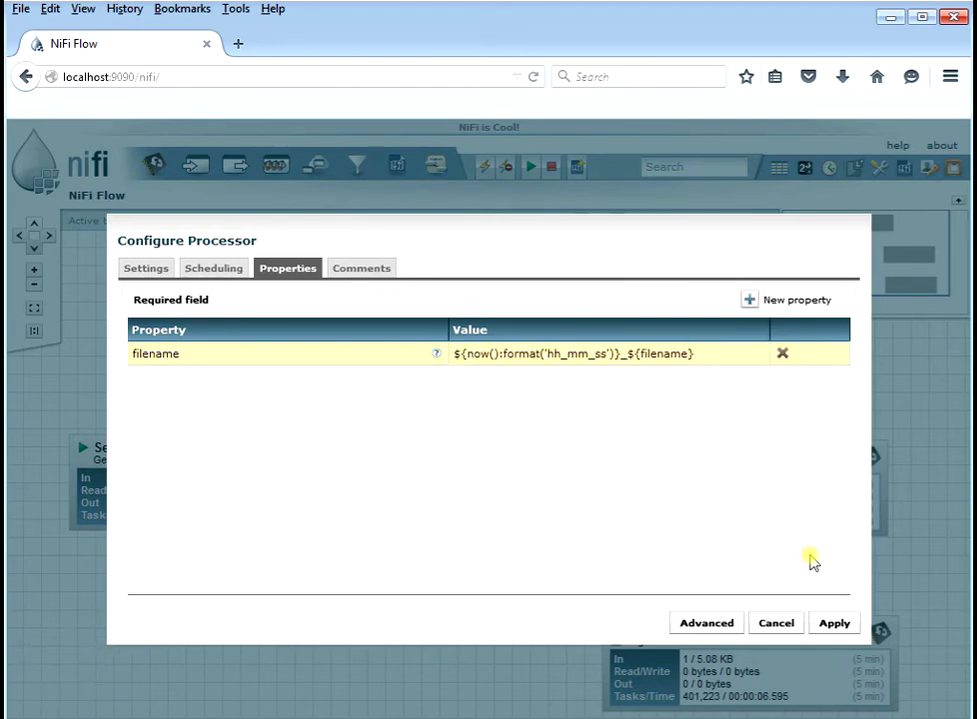
click(841, 625)
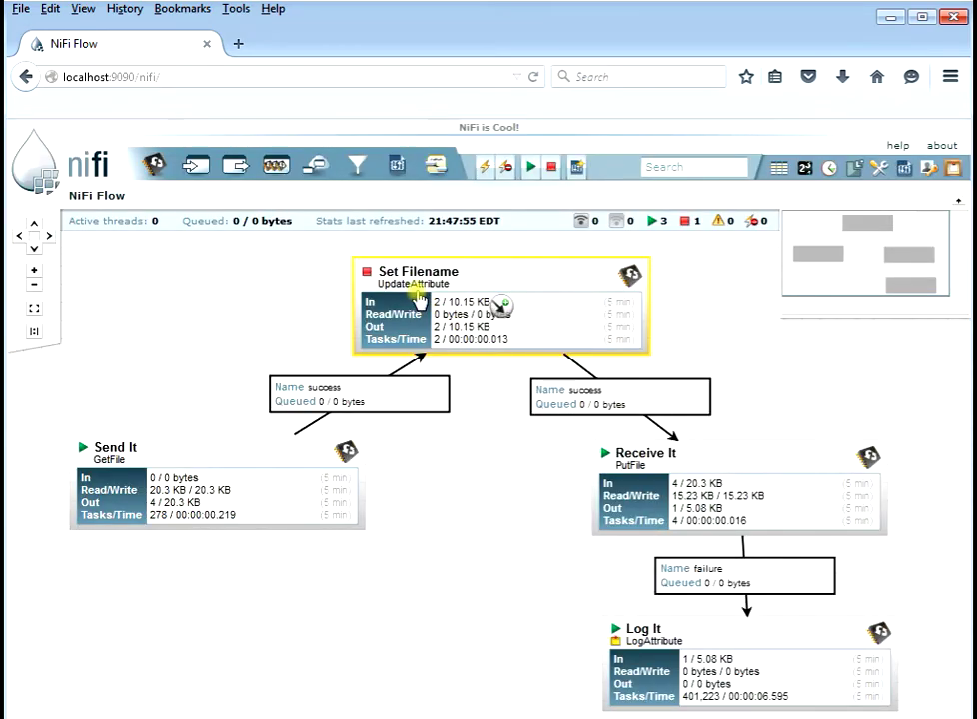
Start the Set Filename processor, then switch to the file explorer and paste the README file into the SEND folder.
click(530, 168)
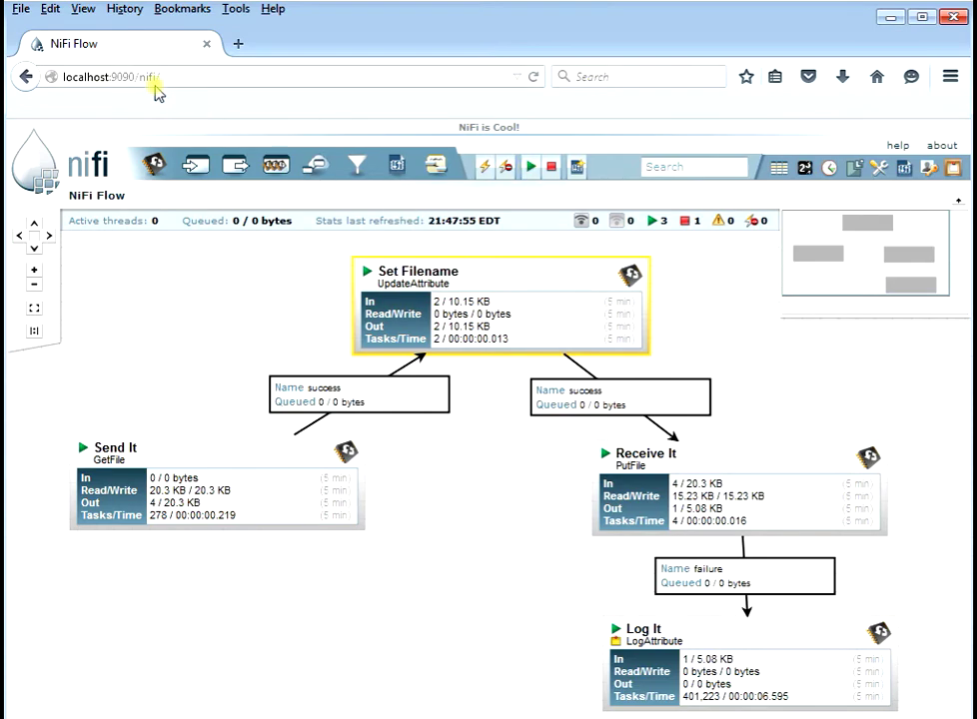
click(4, 2)
key(alt+Tab)
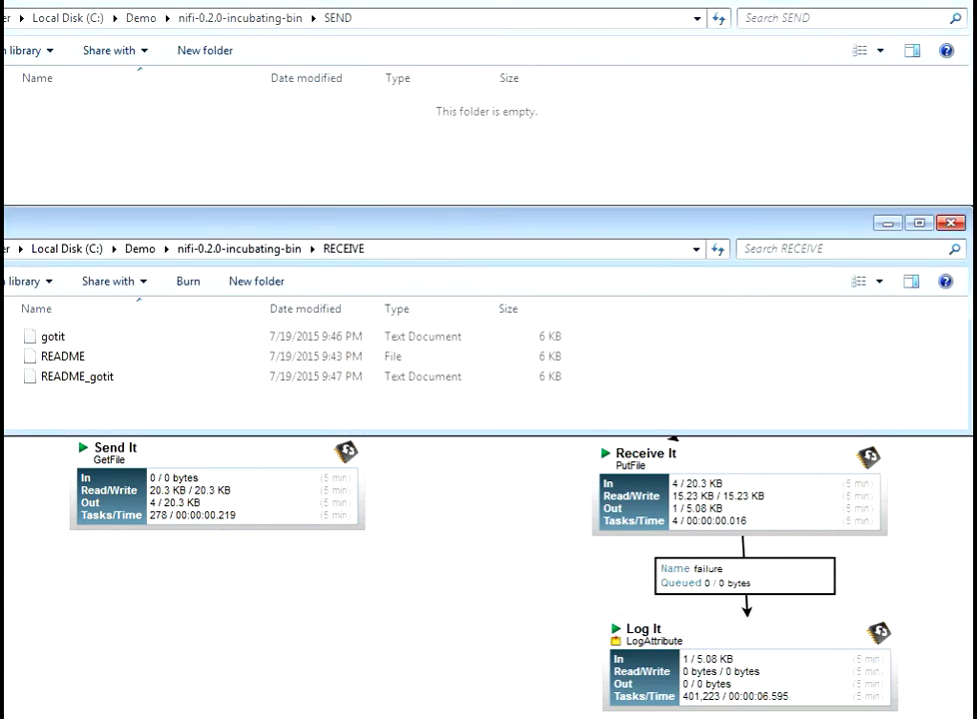
key(alt+Tab)
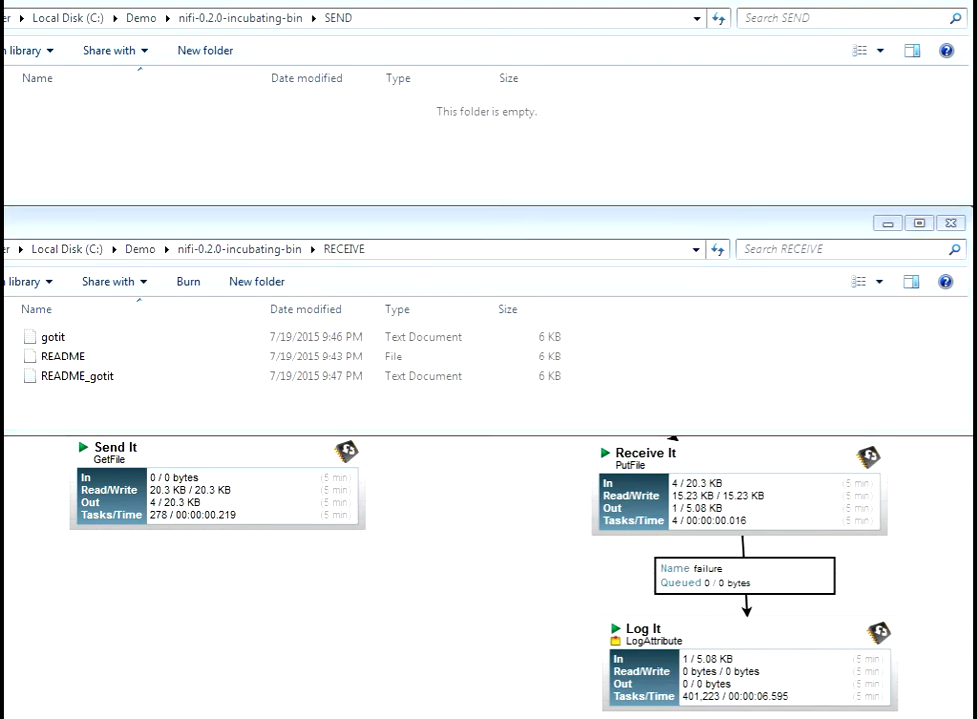
key(ctrl+c)
click(388, 131)
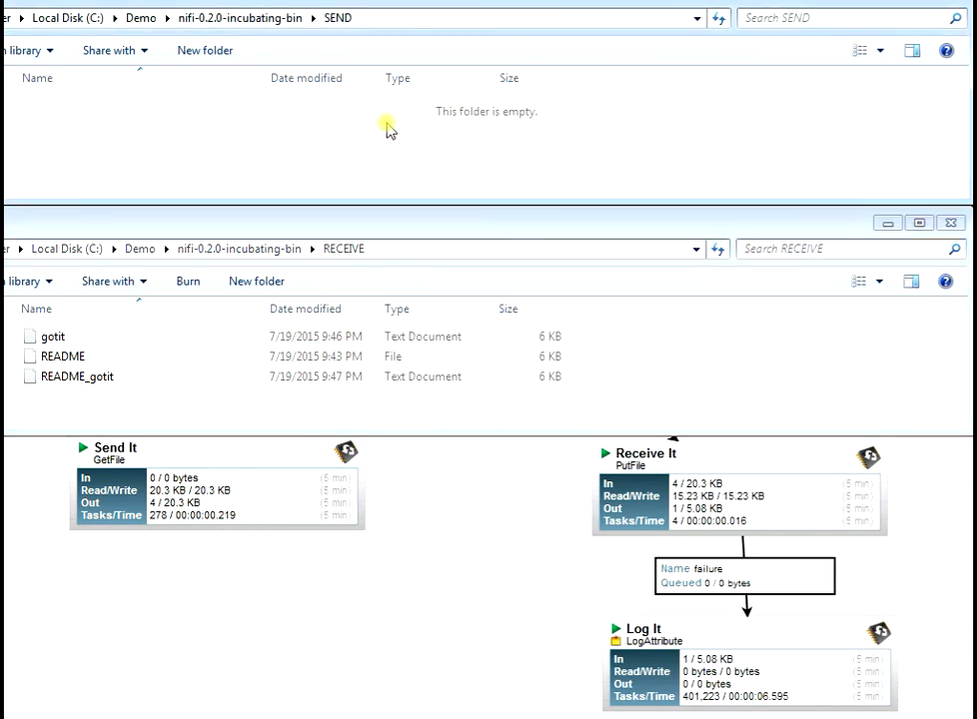
key(ctrl+v)
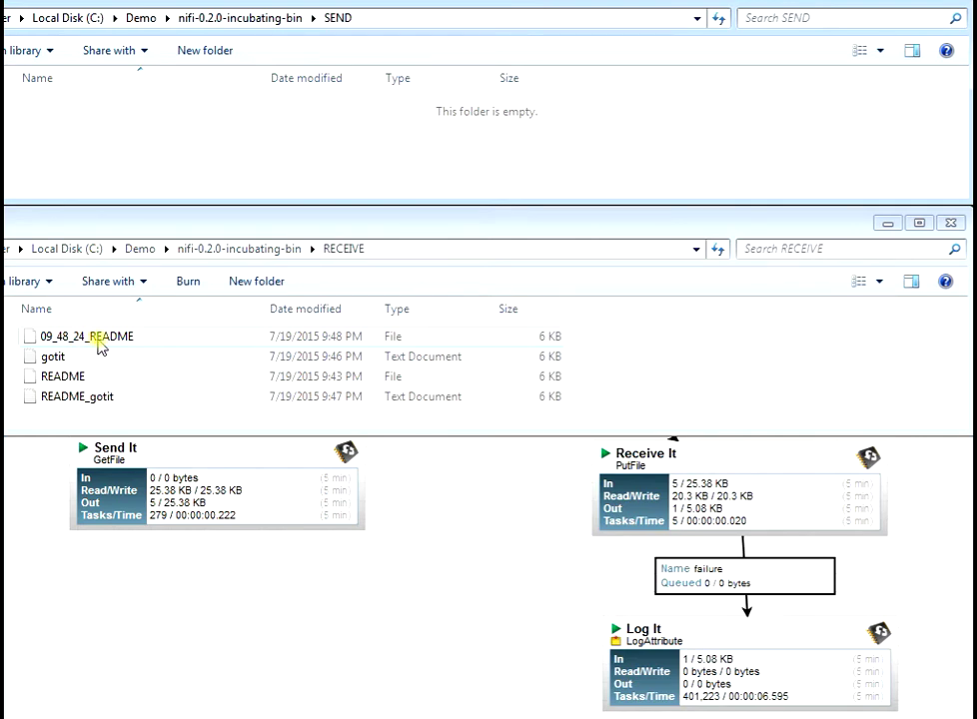
Paste the README file into the SEND folder three more times, a few seconds apart.
click(110, 149)
key(ctrl+v)
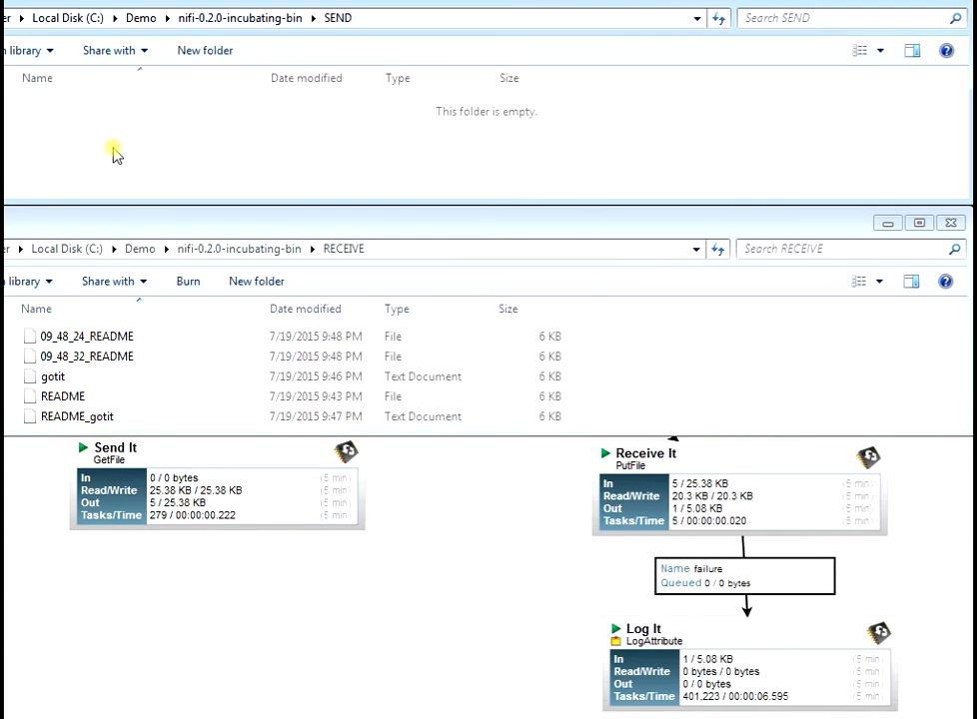
key(ctrl+v)
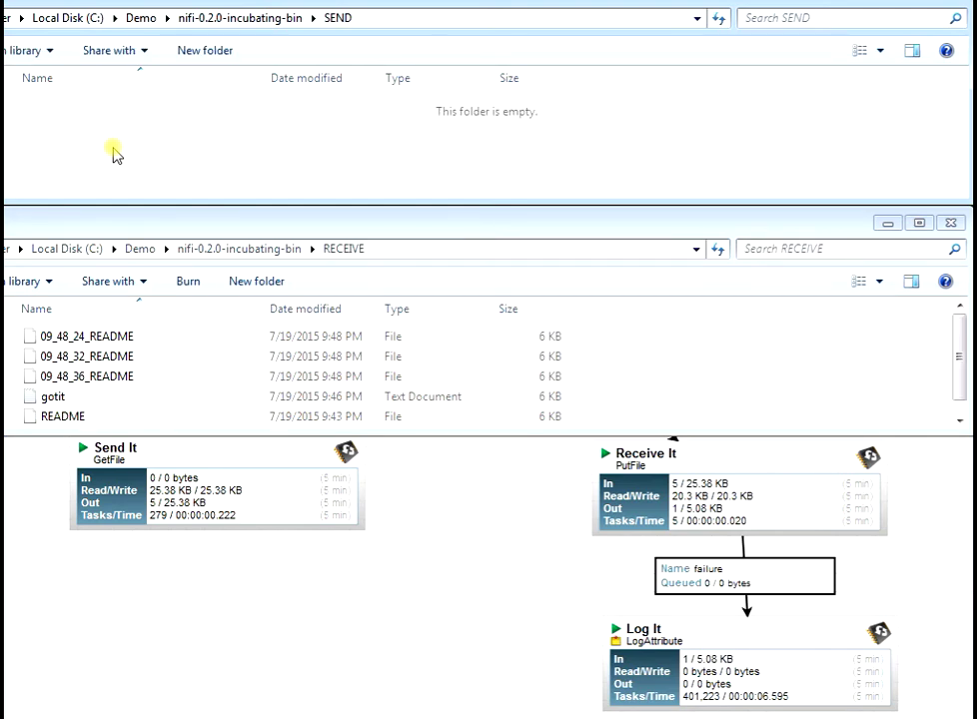
key(ctrl+v)
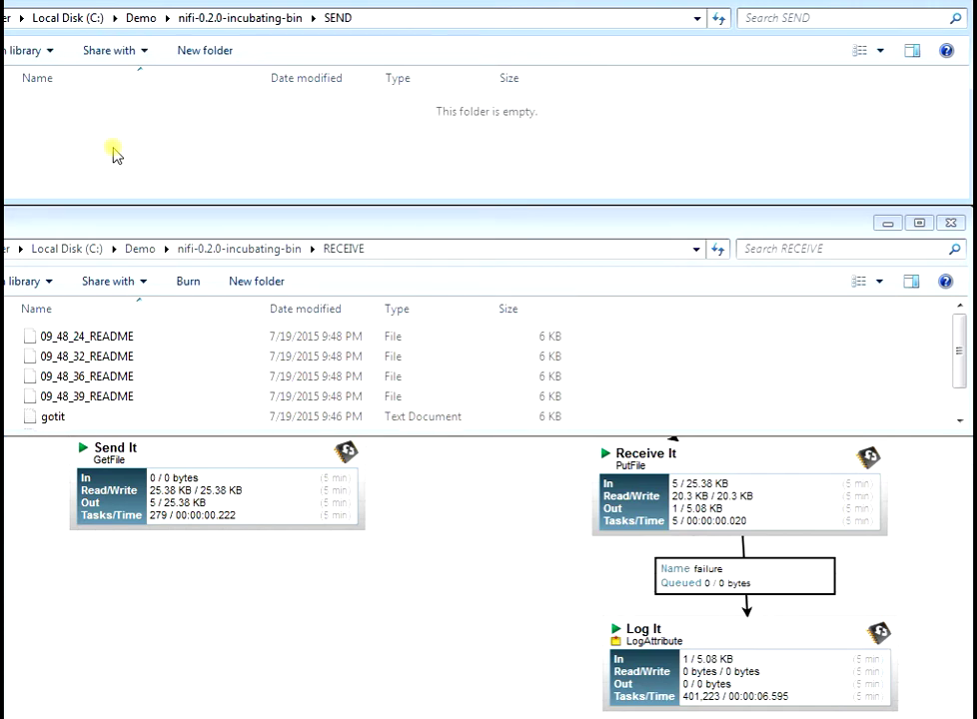
Return to the NiFi flow in the browser, check the Bulletin Board for messages and close it.
click(503, 571)
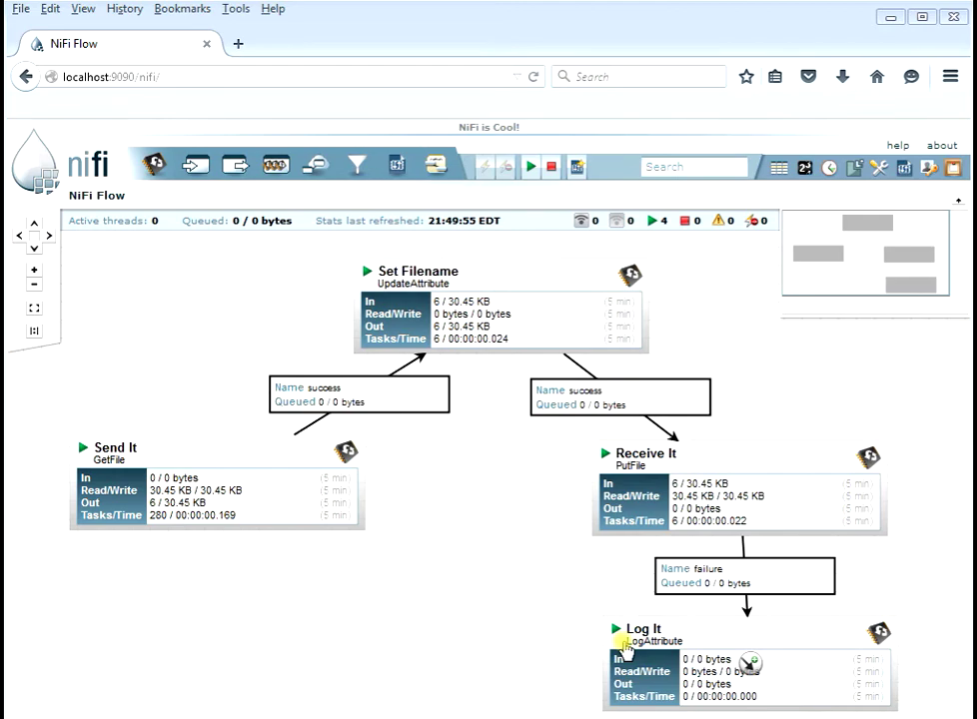
click(954, 168)
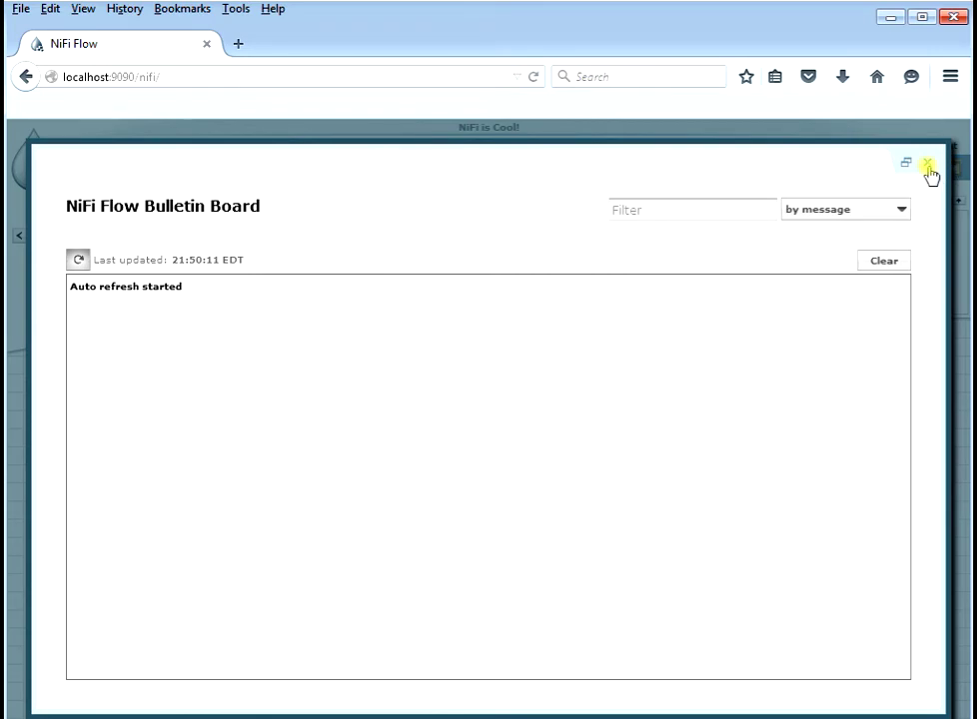
click(927, 165)
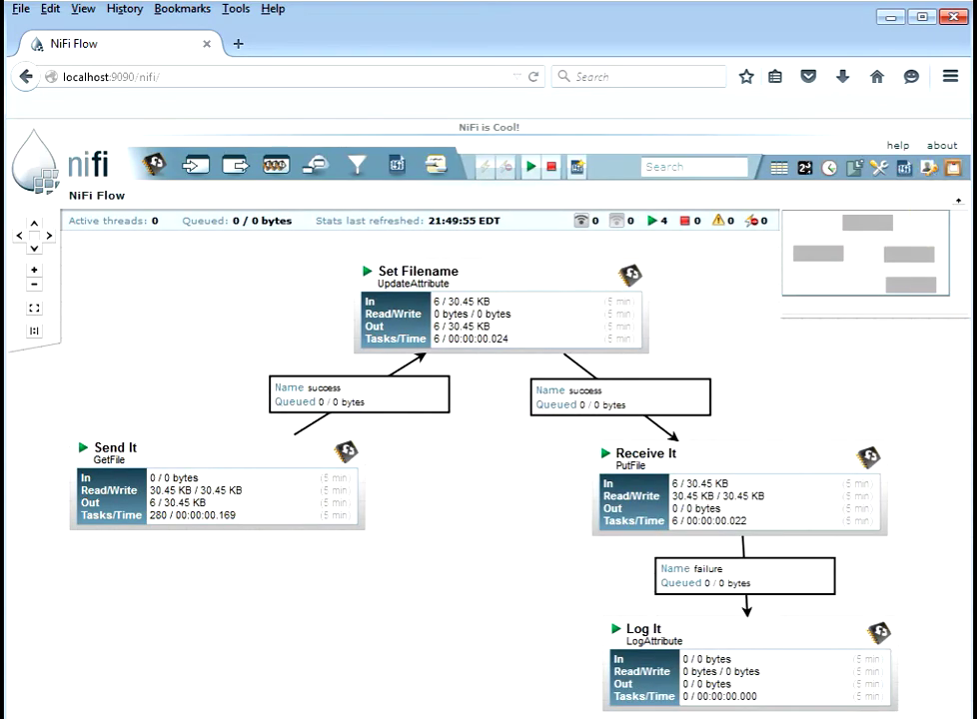